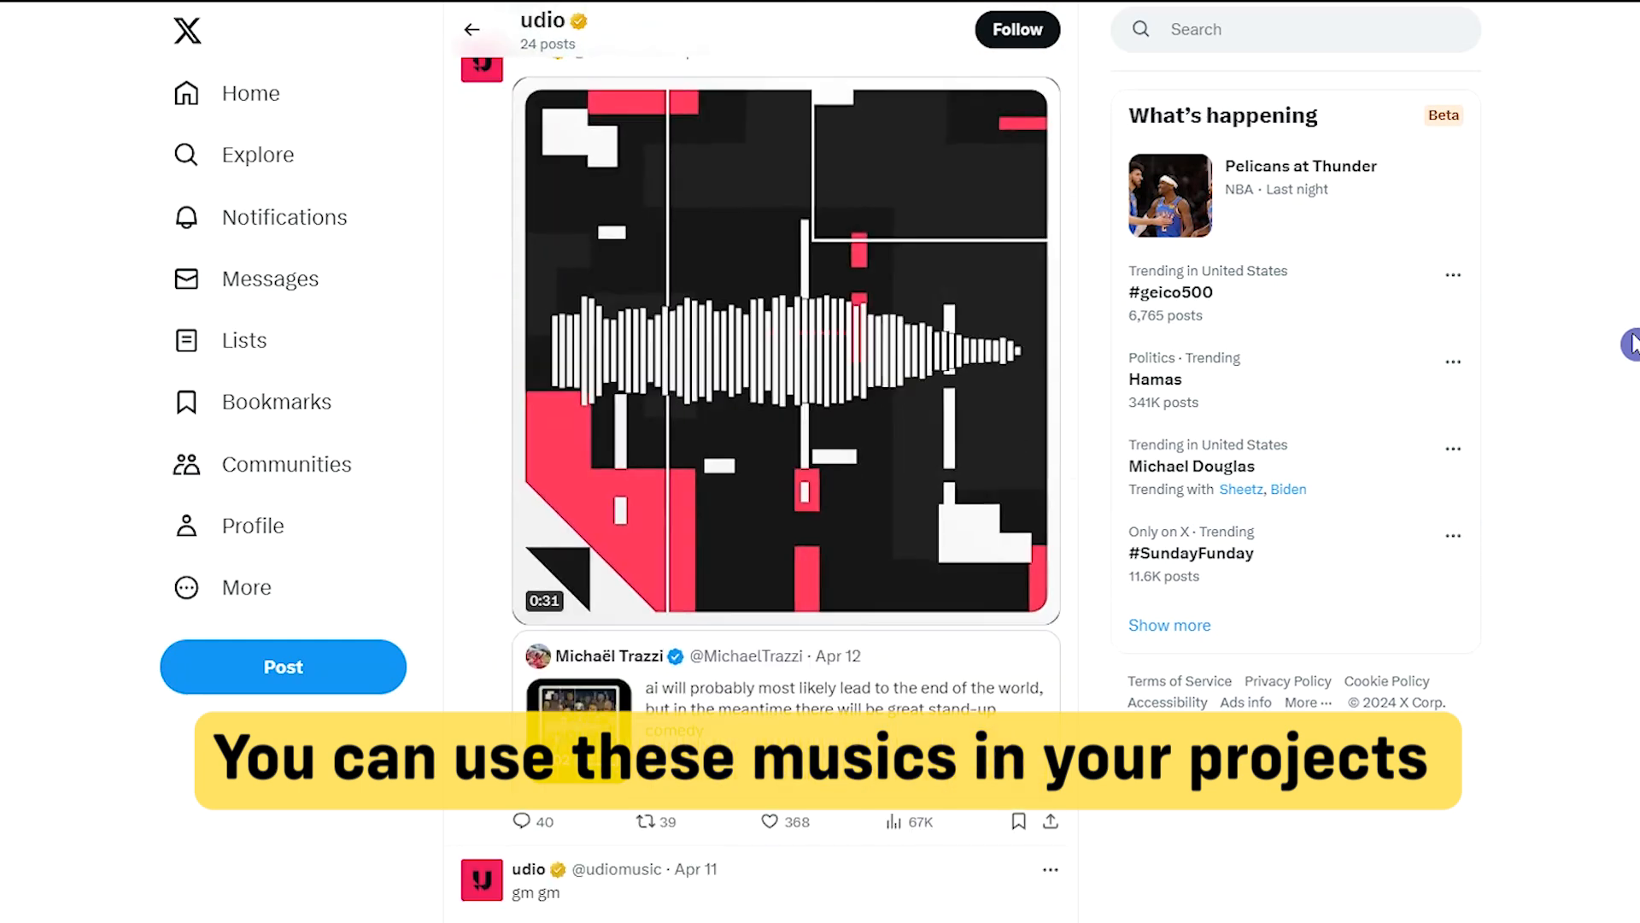
Look through the posts on the udio profile on X.
scroll(1632, 344, down, 15)
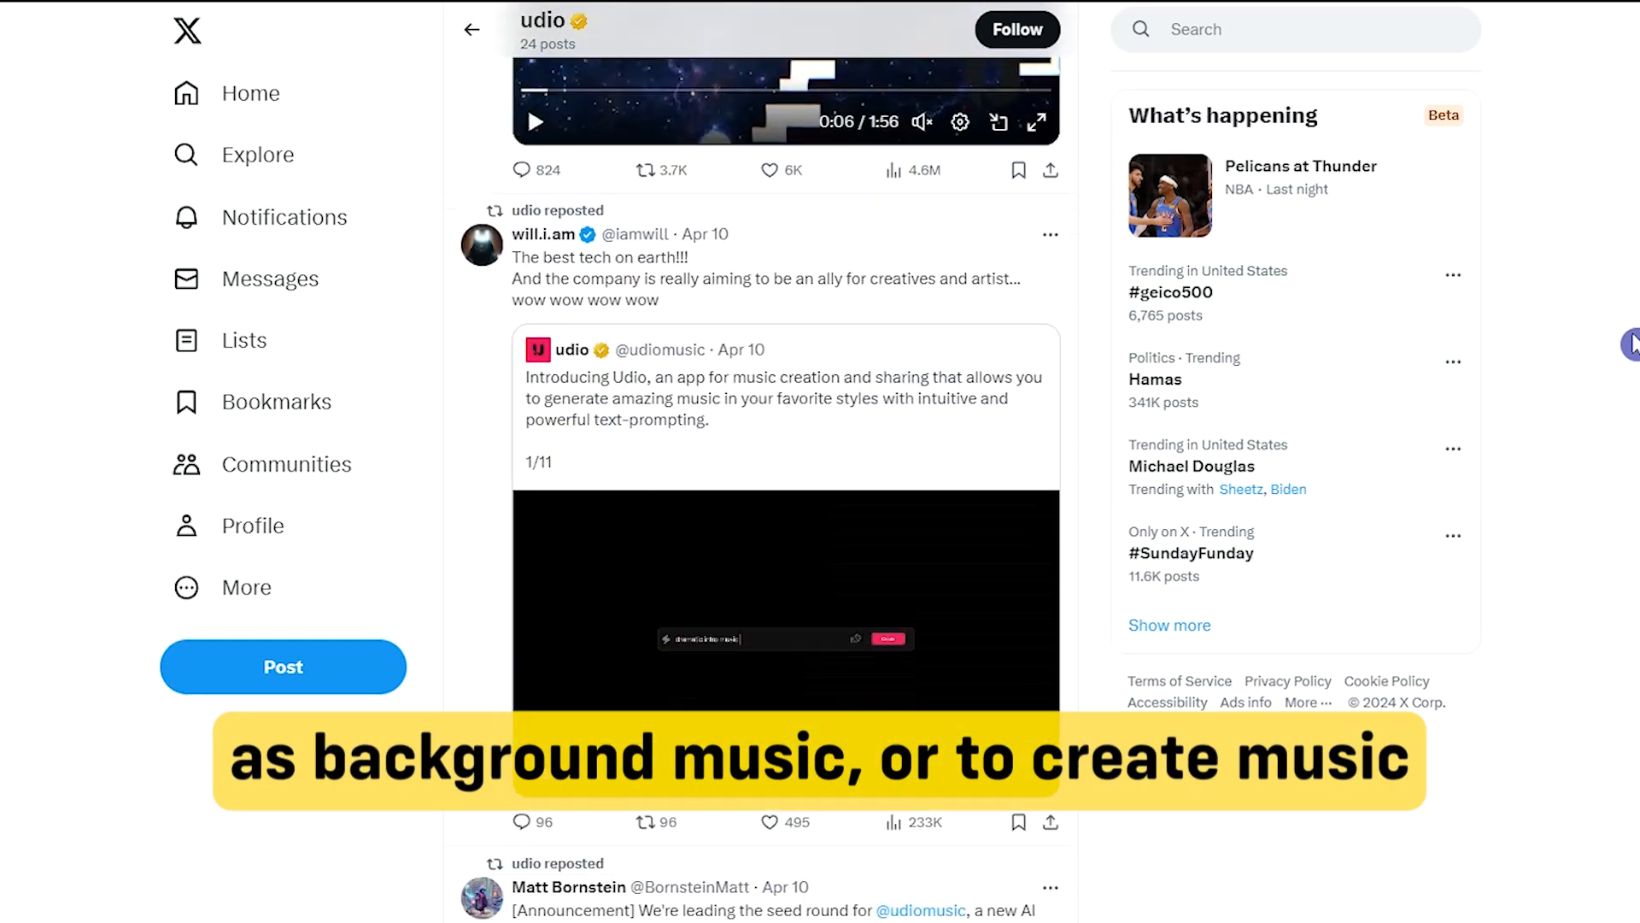
scroll(1632, 344, down, 15)
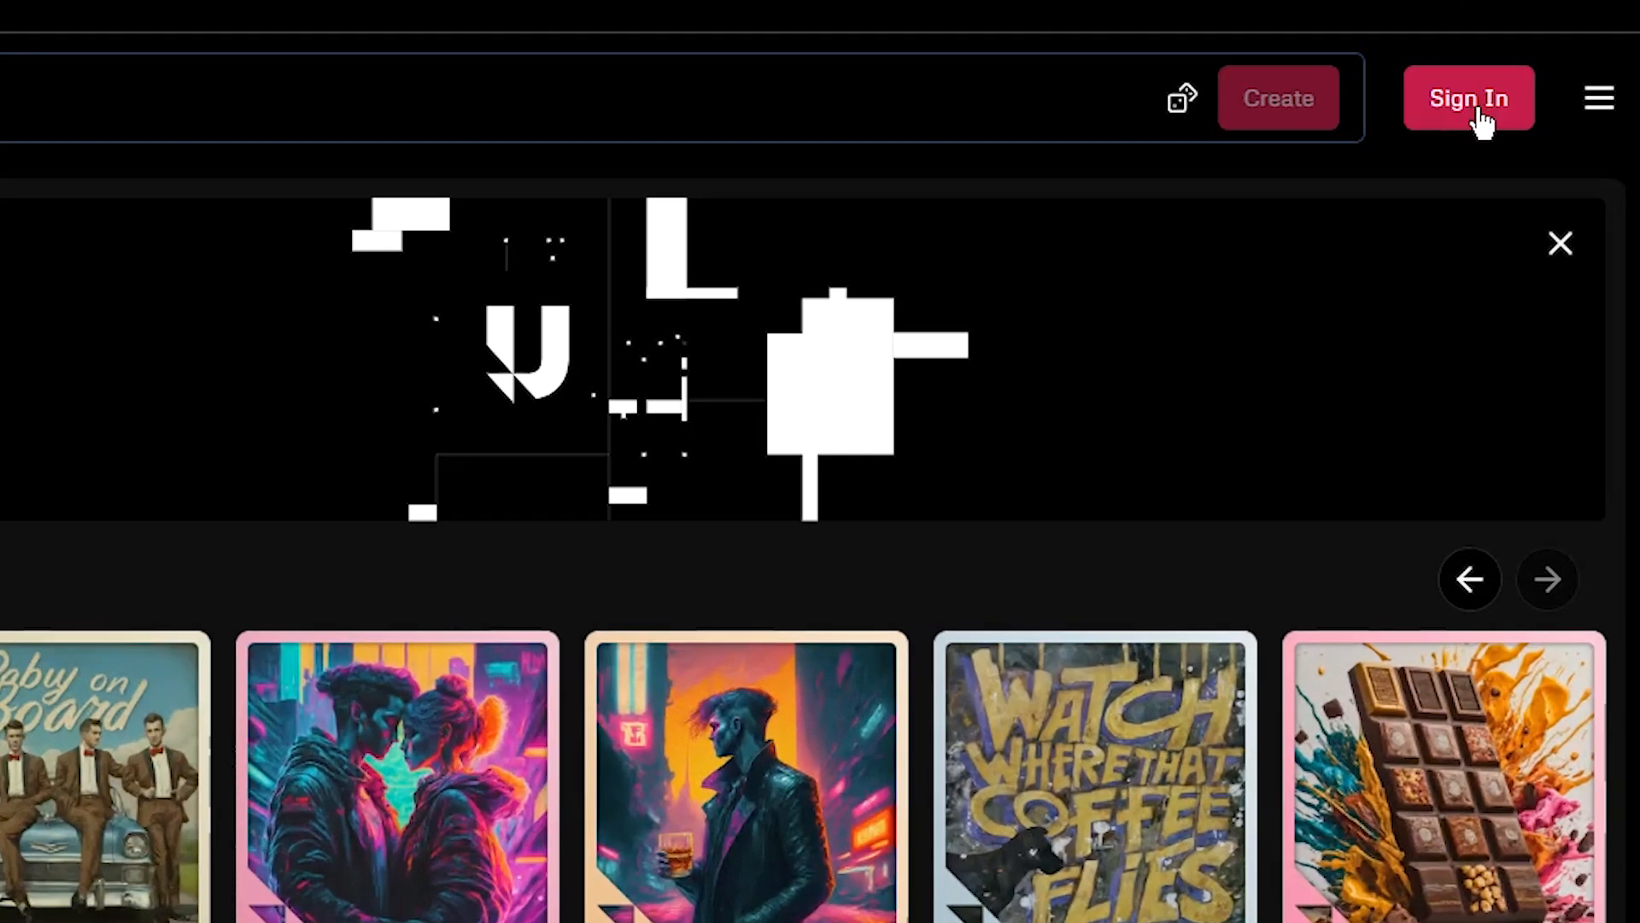
Start signing in to the Udio website.
click(1482, 120)
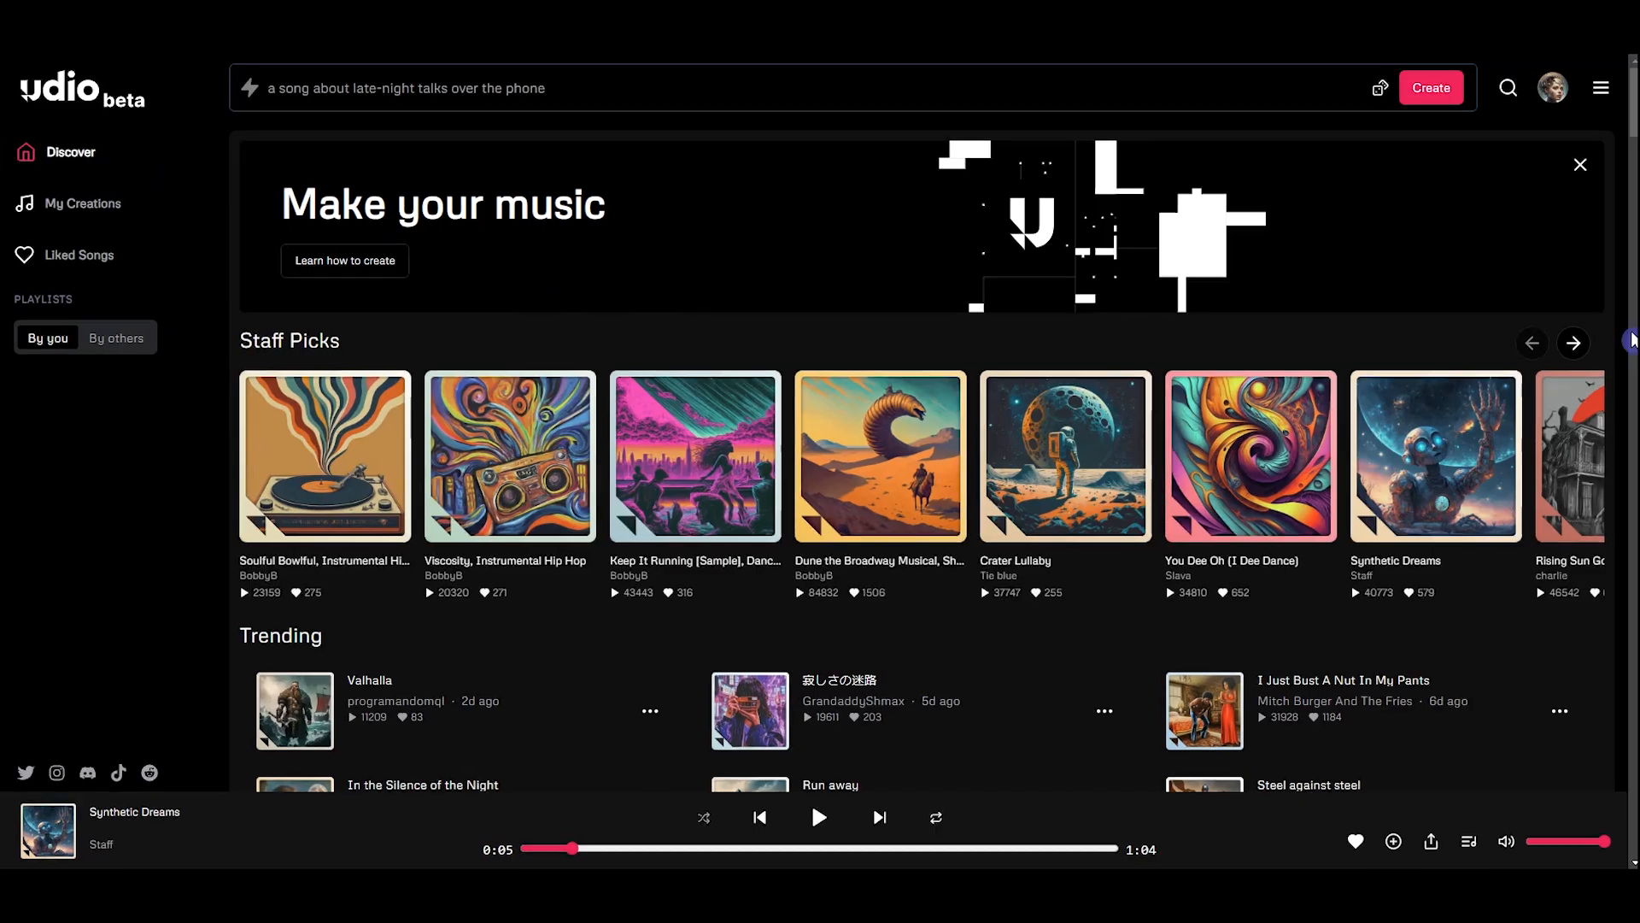
Browse the song categories on the Discover page and show this month's Top Tracks.
scroll(557, 560, down, 5)
scroll(556, 560, down, 10)
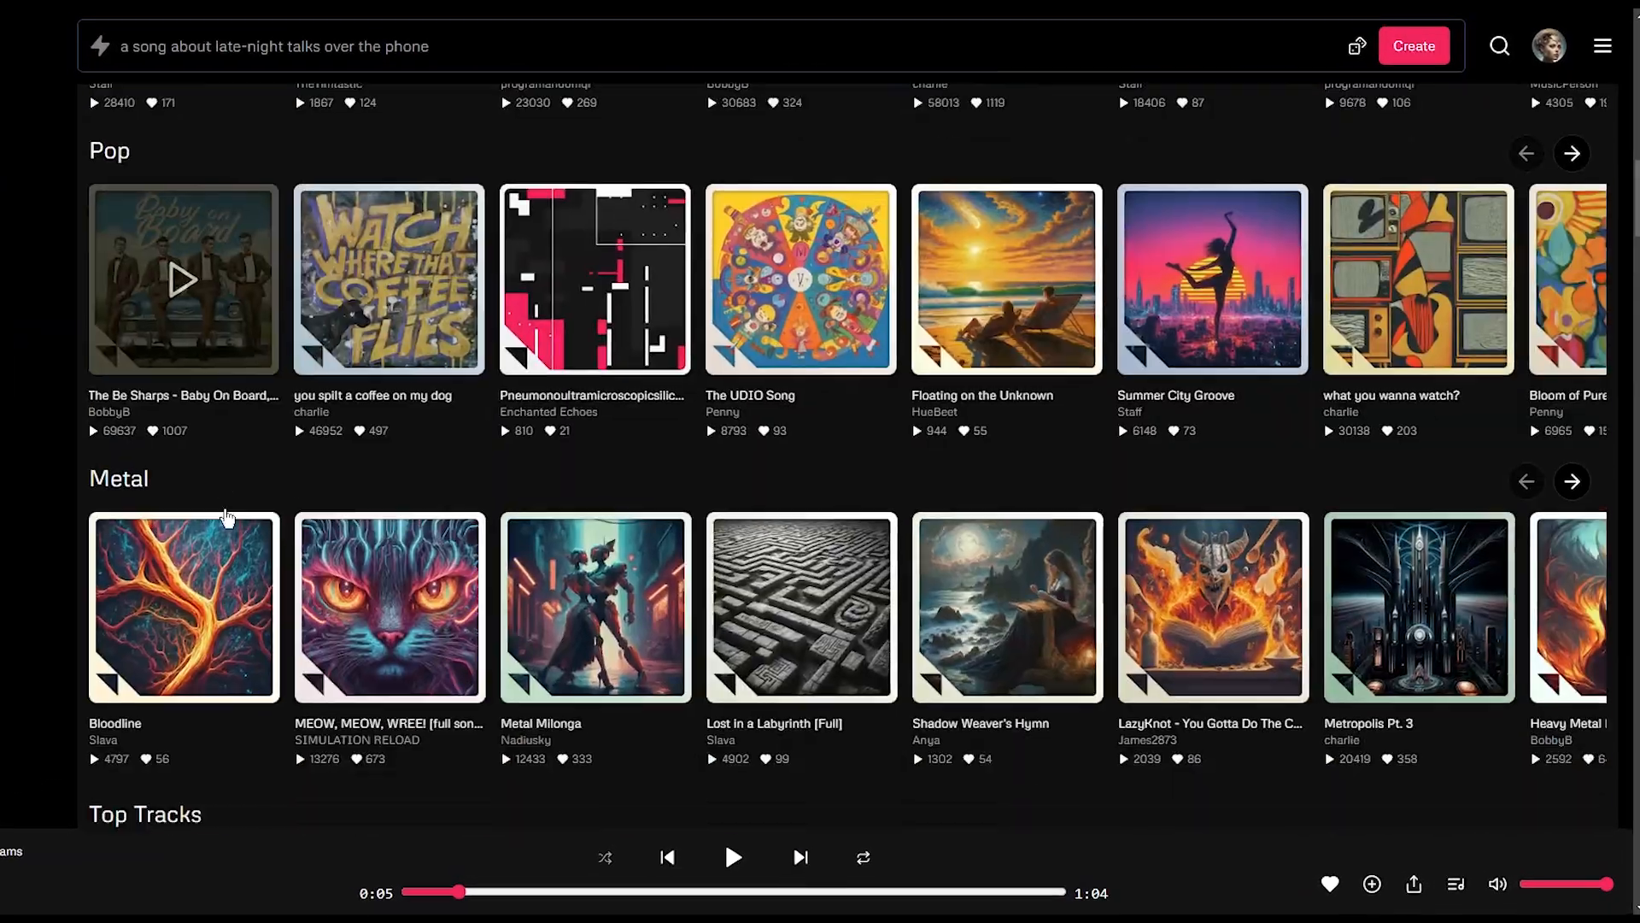
scroll(227, 517, down, 6)
click(127, 219)
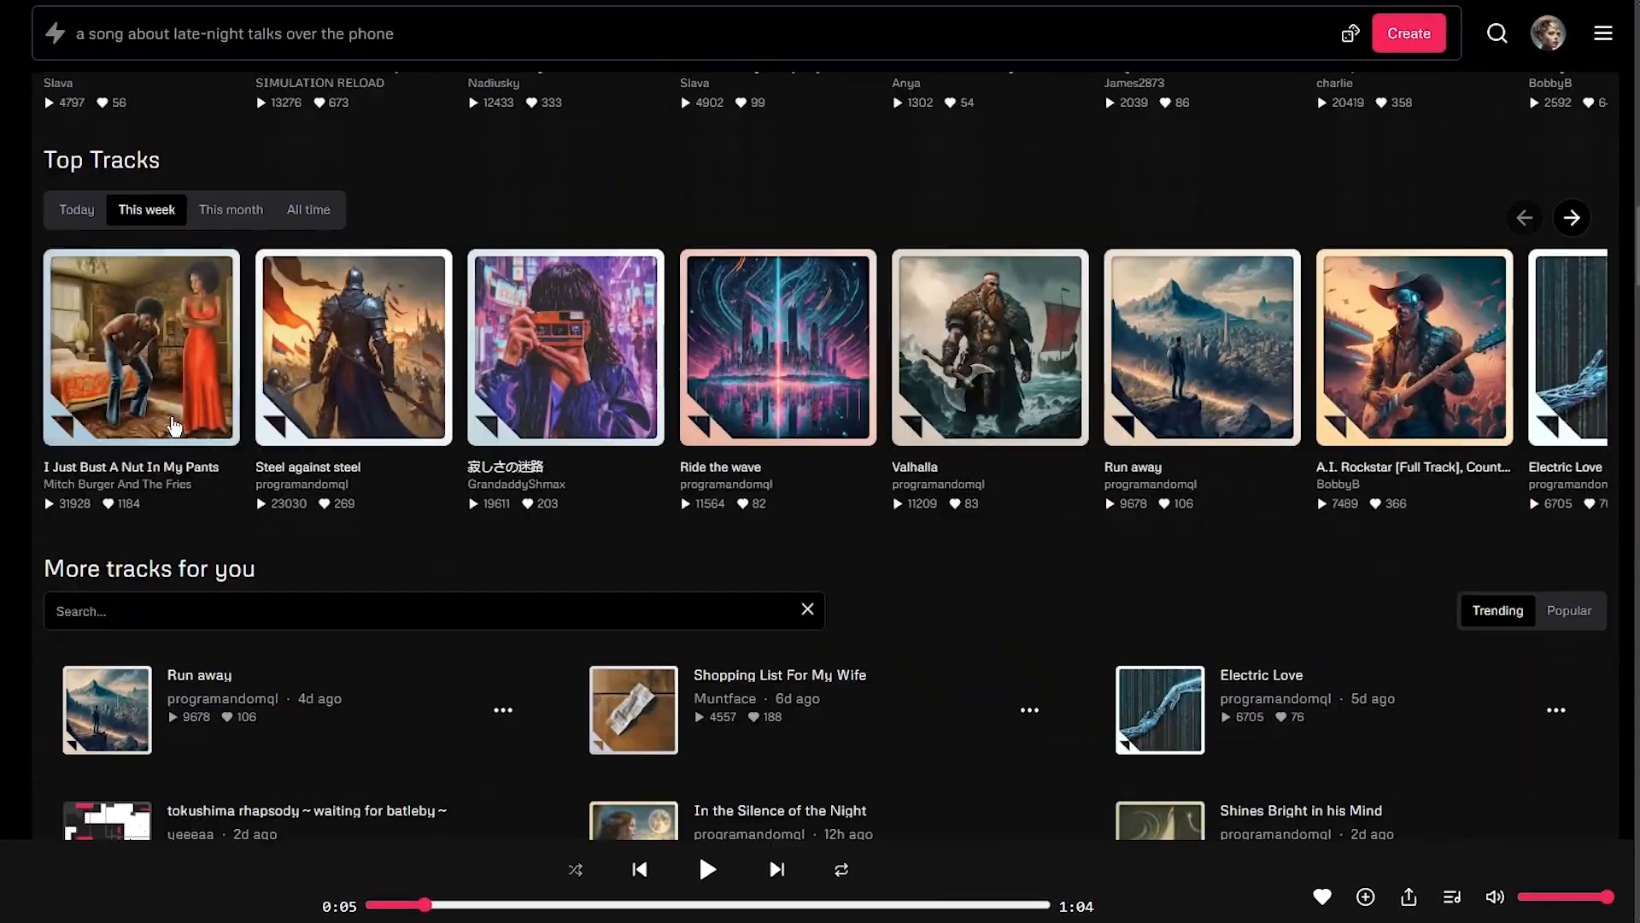
click(230, 209)
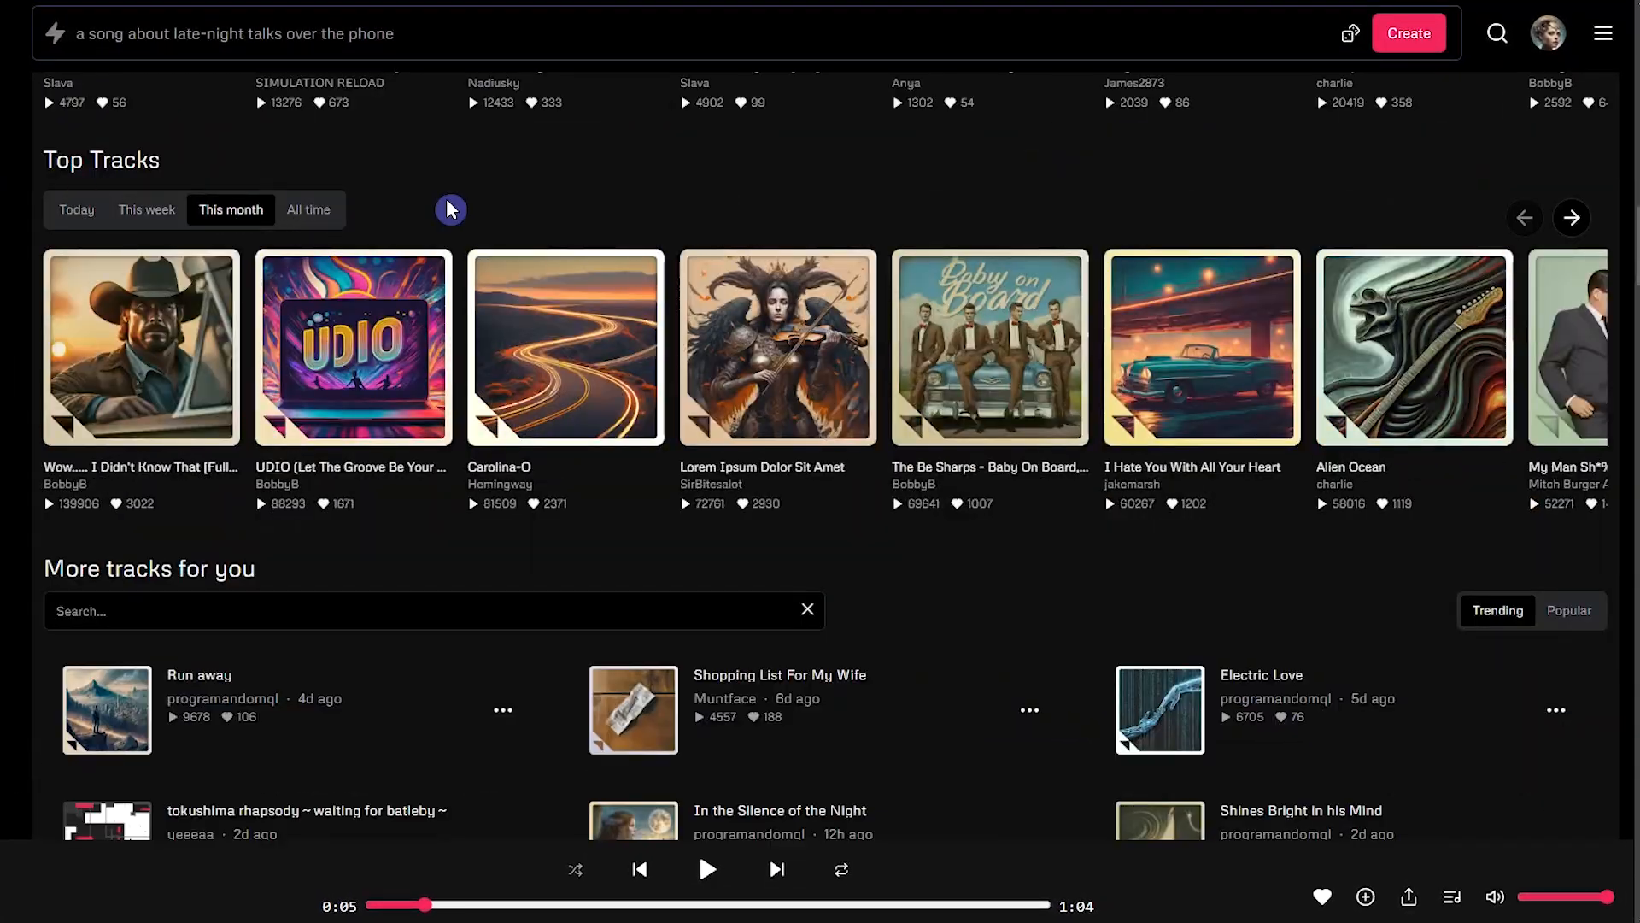
Play the trending song Valhalla and open its song page.
scroll(453, 261, up, 15)
mouse_move(107, 411)
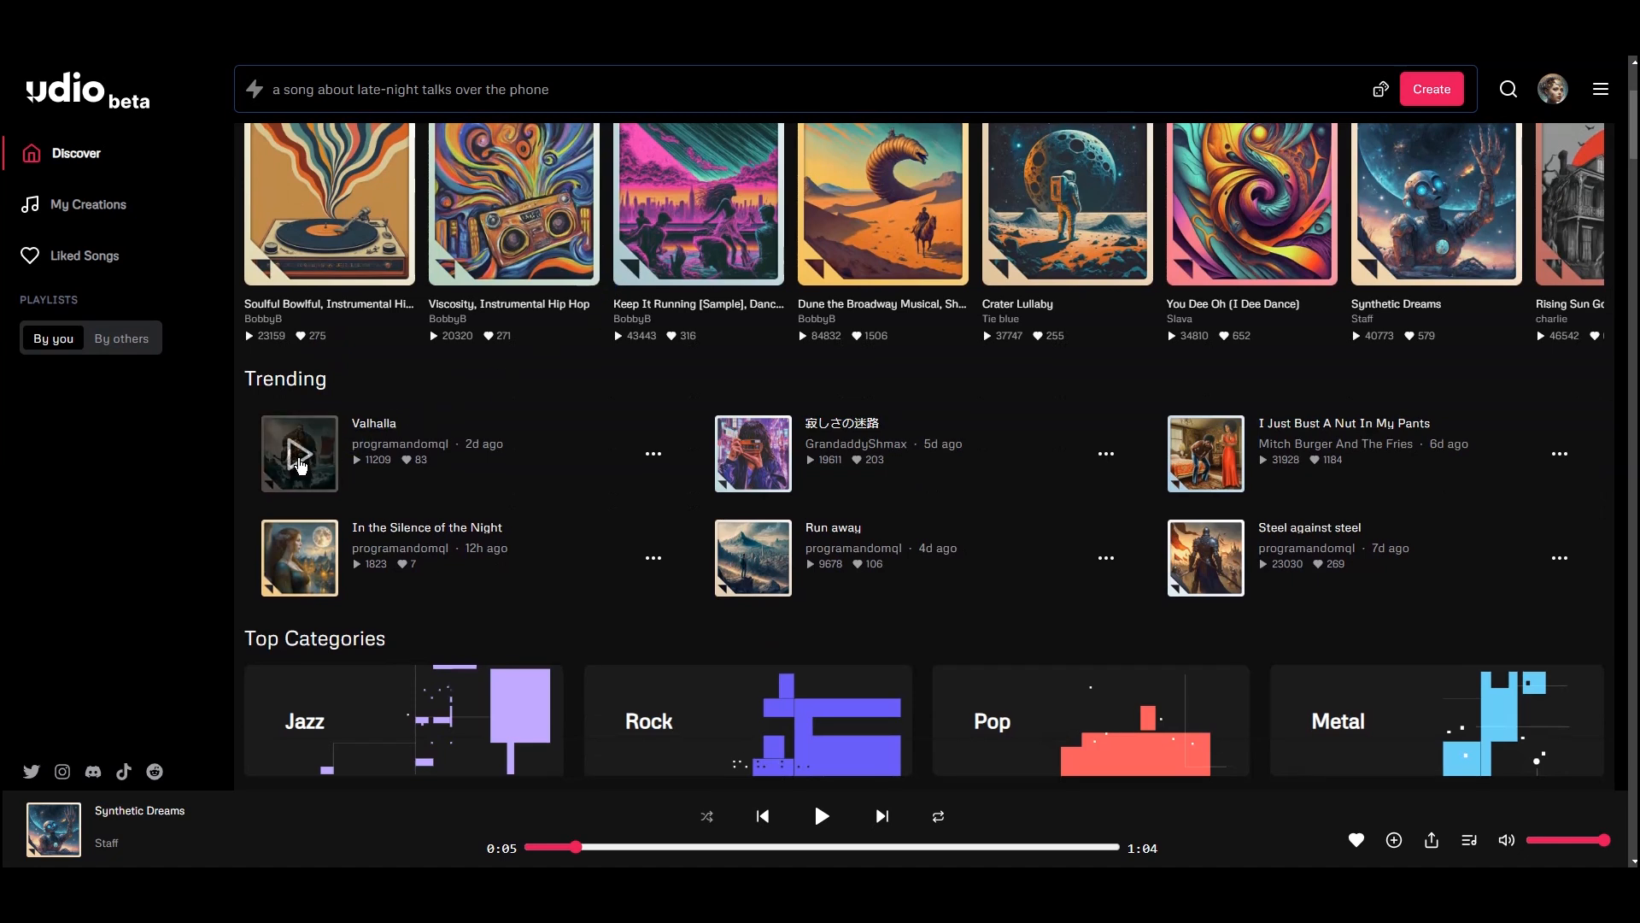
click(299, 464)
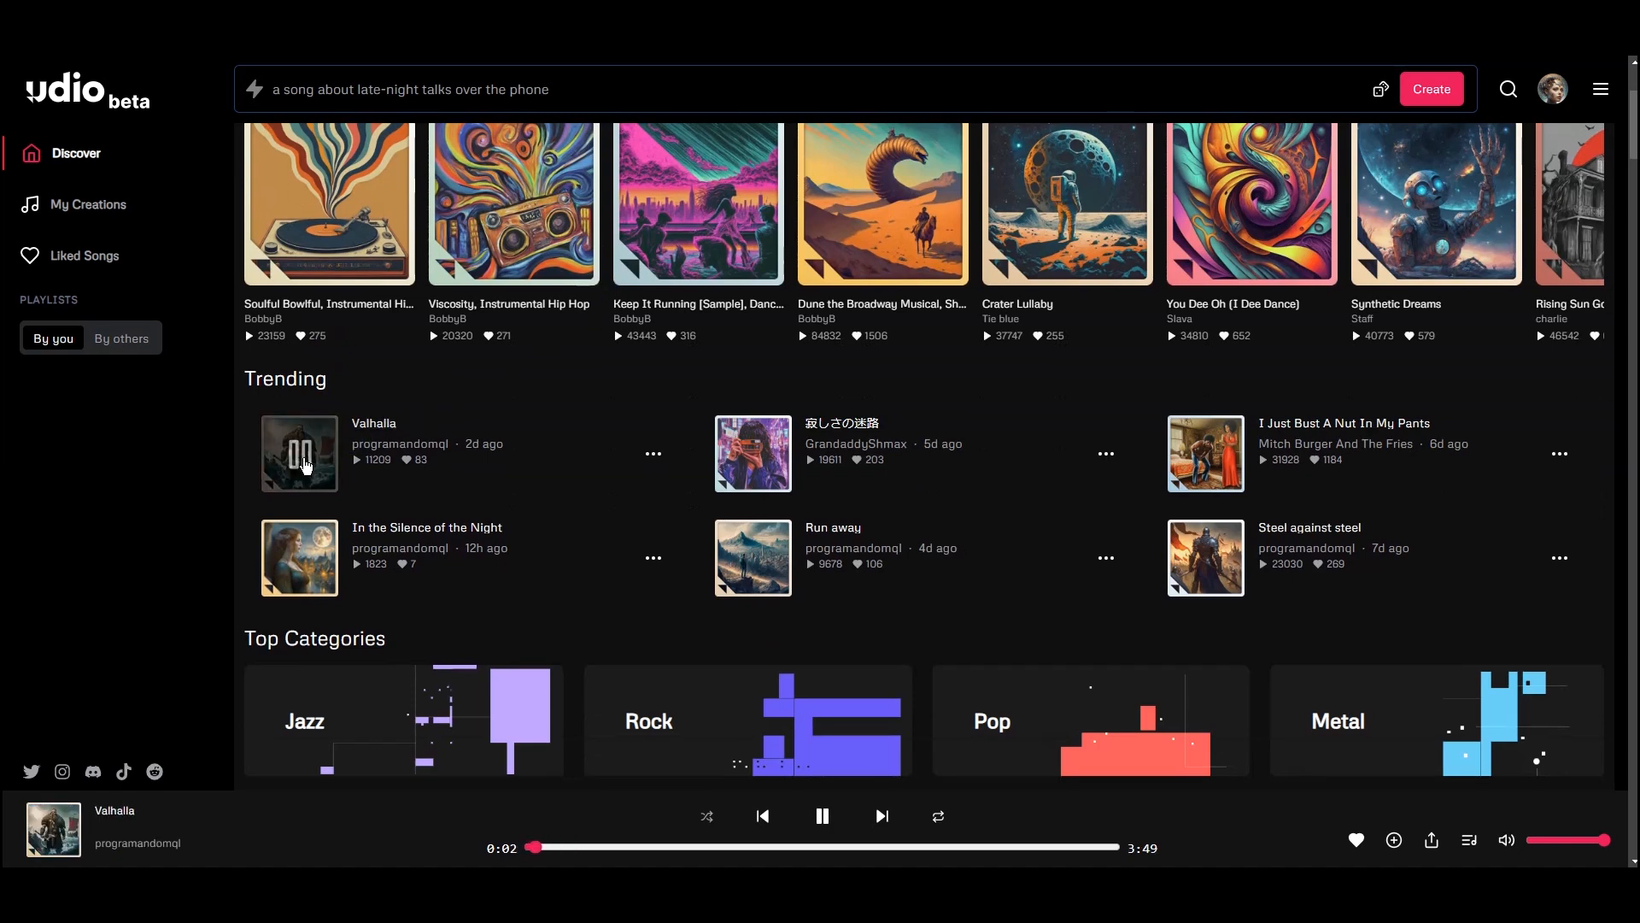
click(376, 427)
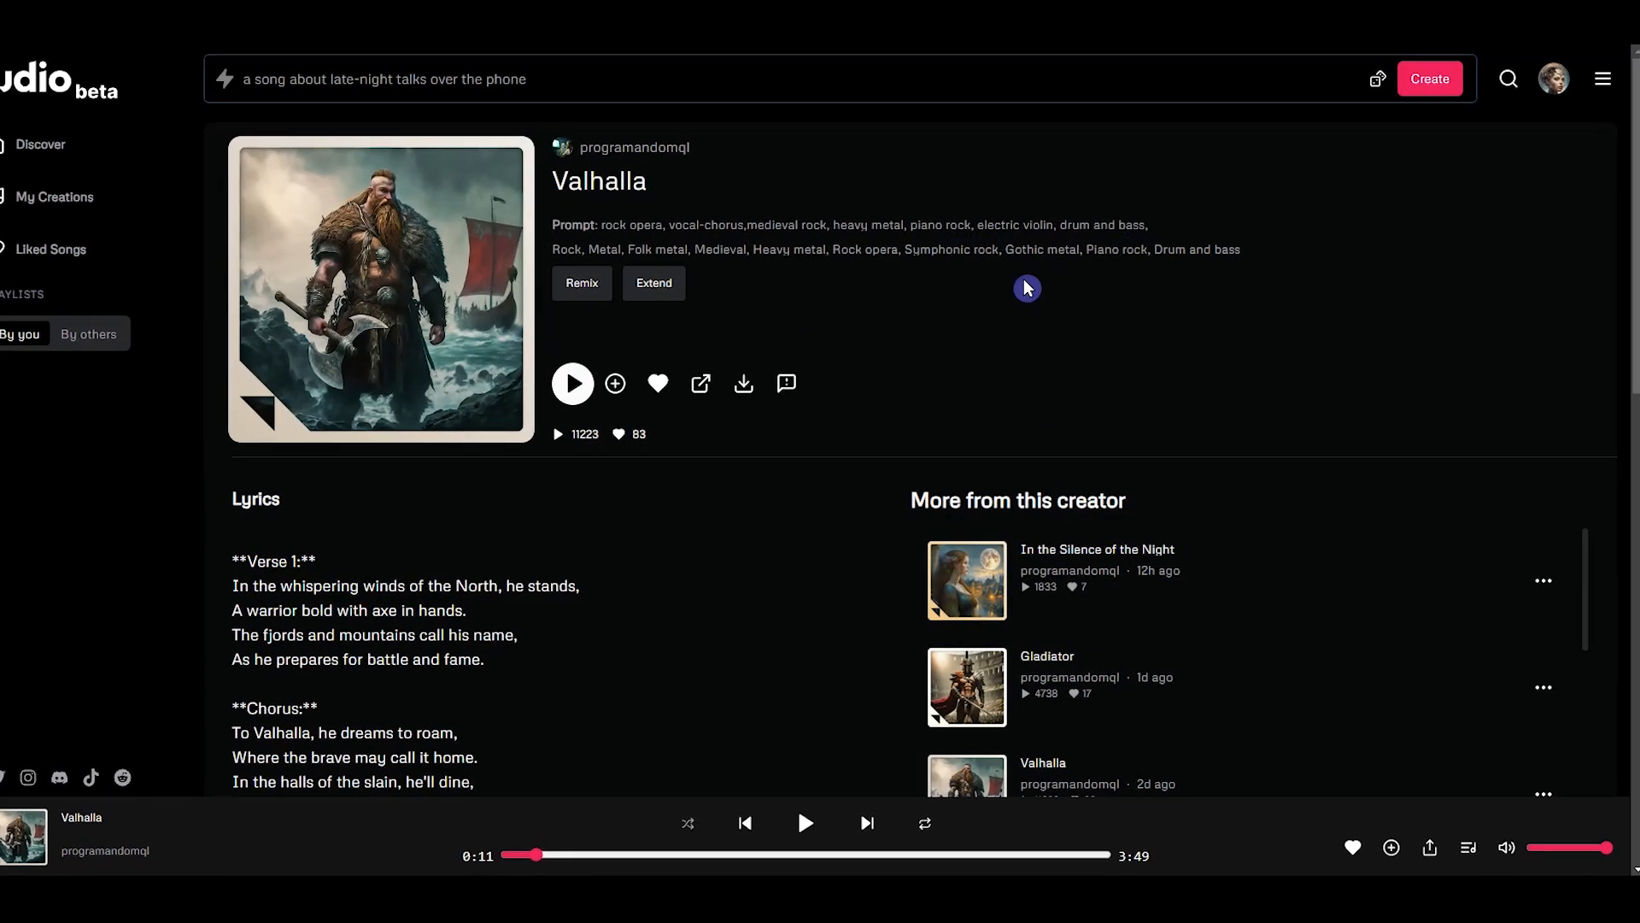
Examine Valhalla's lyrics and the list of other songs from its creator.
scroll(535, 638, down, 7)
scroll(478, 642, up, 6)
scroll(633, 644, down, 1)
scroll(952, 502, down, 5)
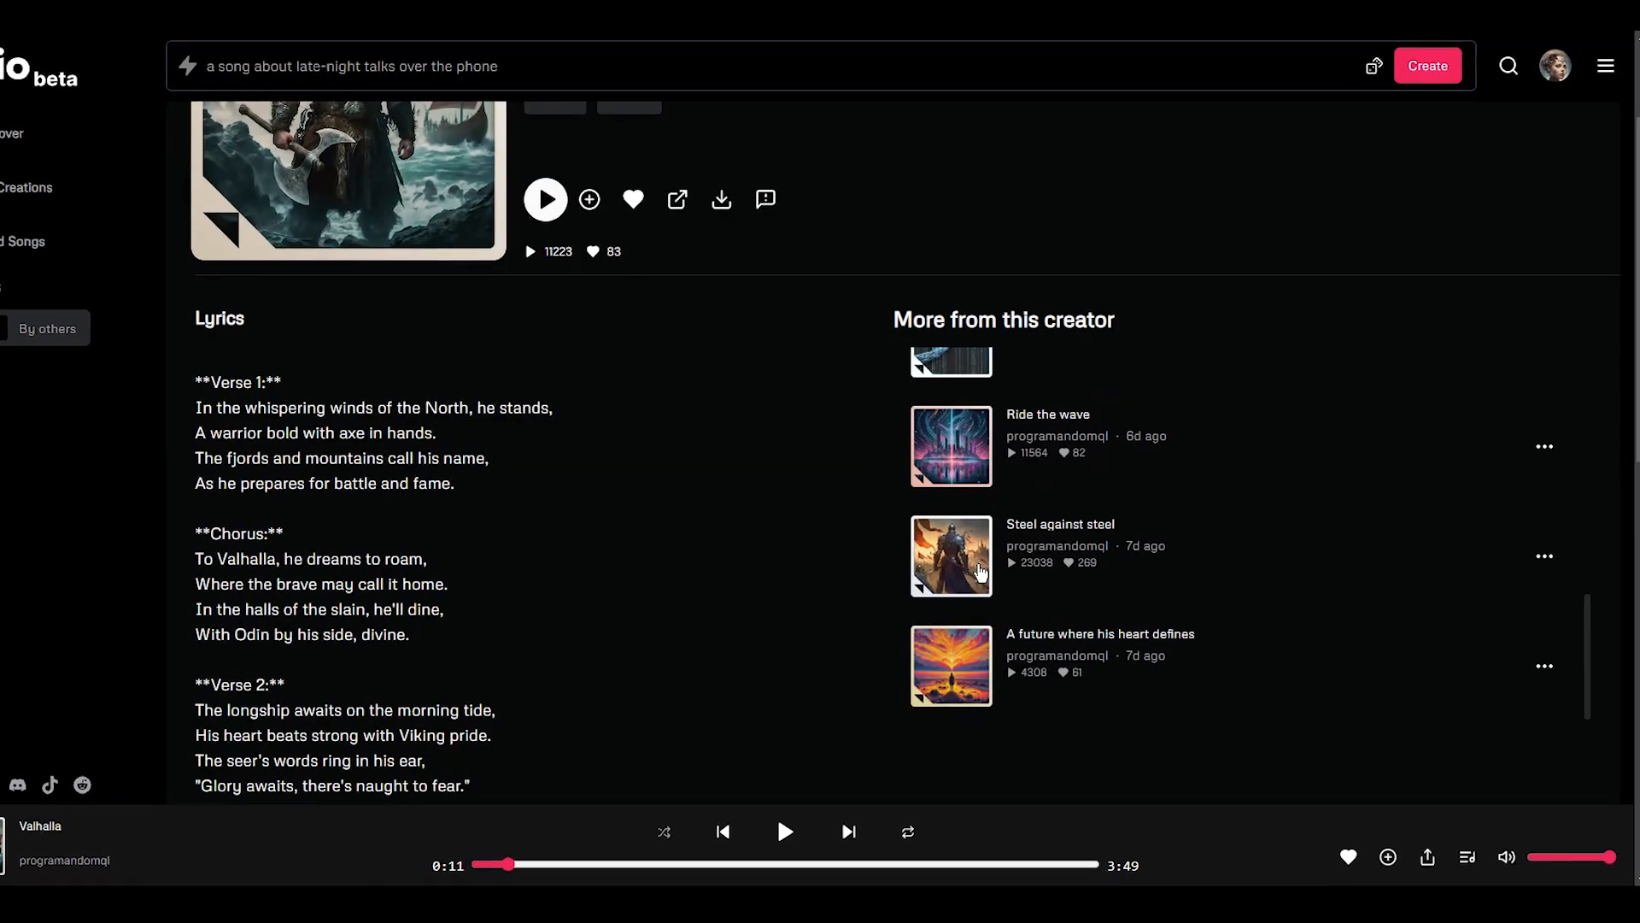
scroll(710, 428, up, 3)
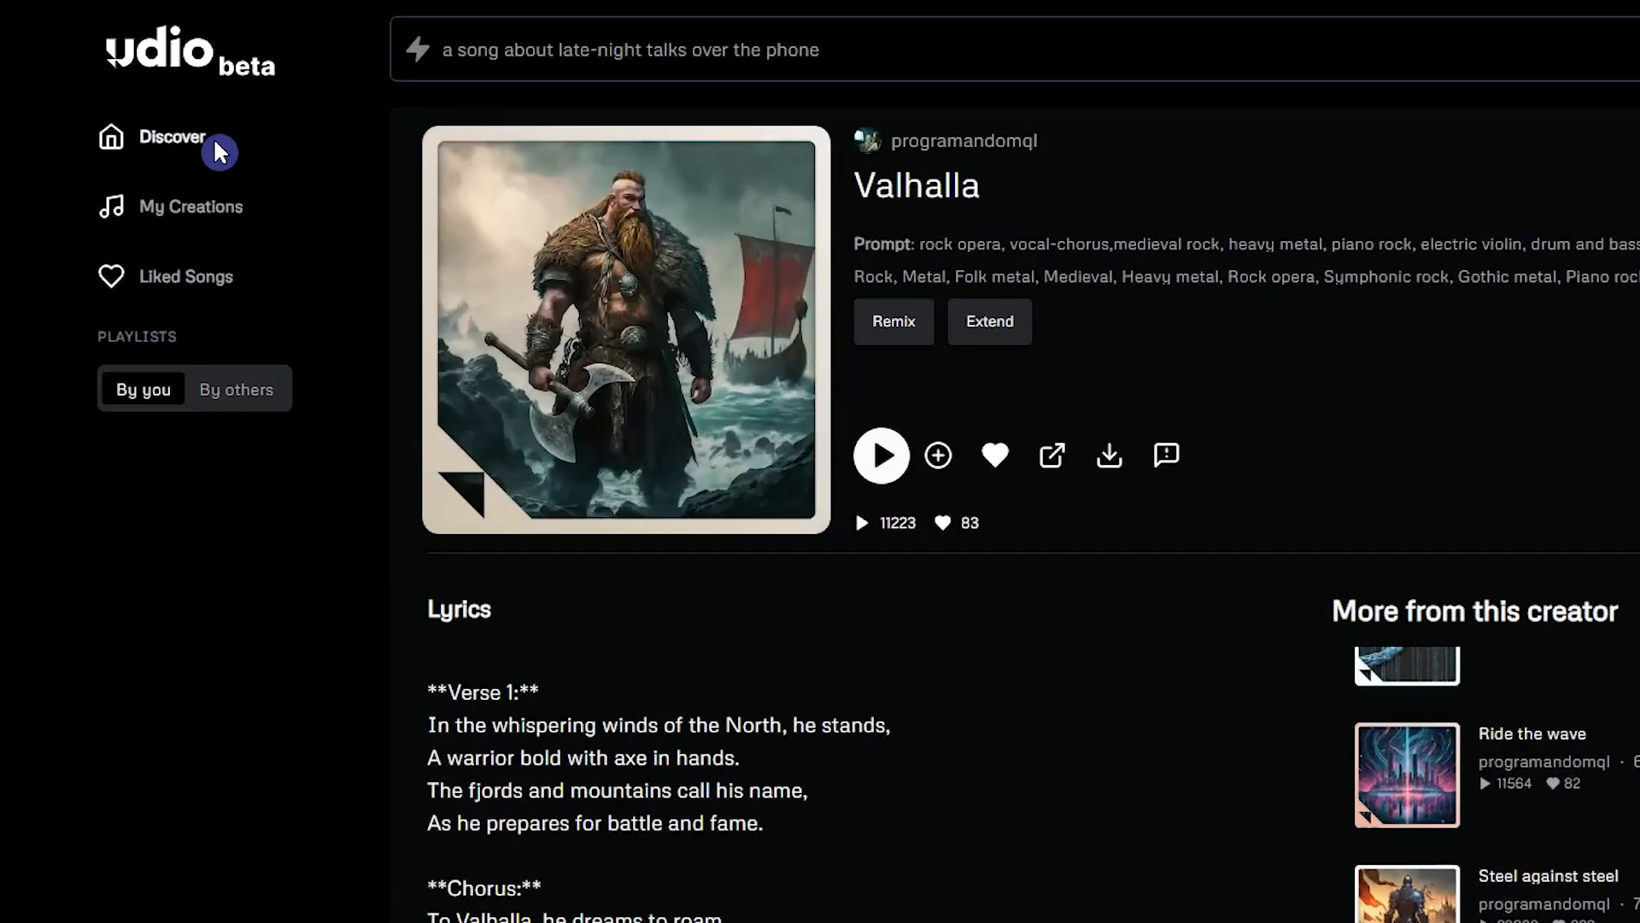
Open the FAQ and read through its guidance on prompting, custom lyrics and instrumentals.
click(257, 208)
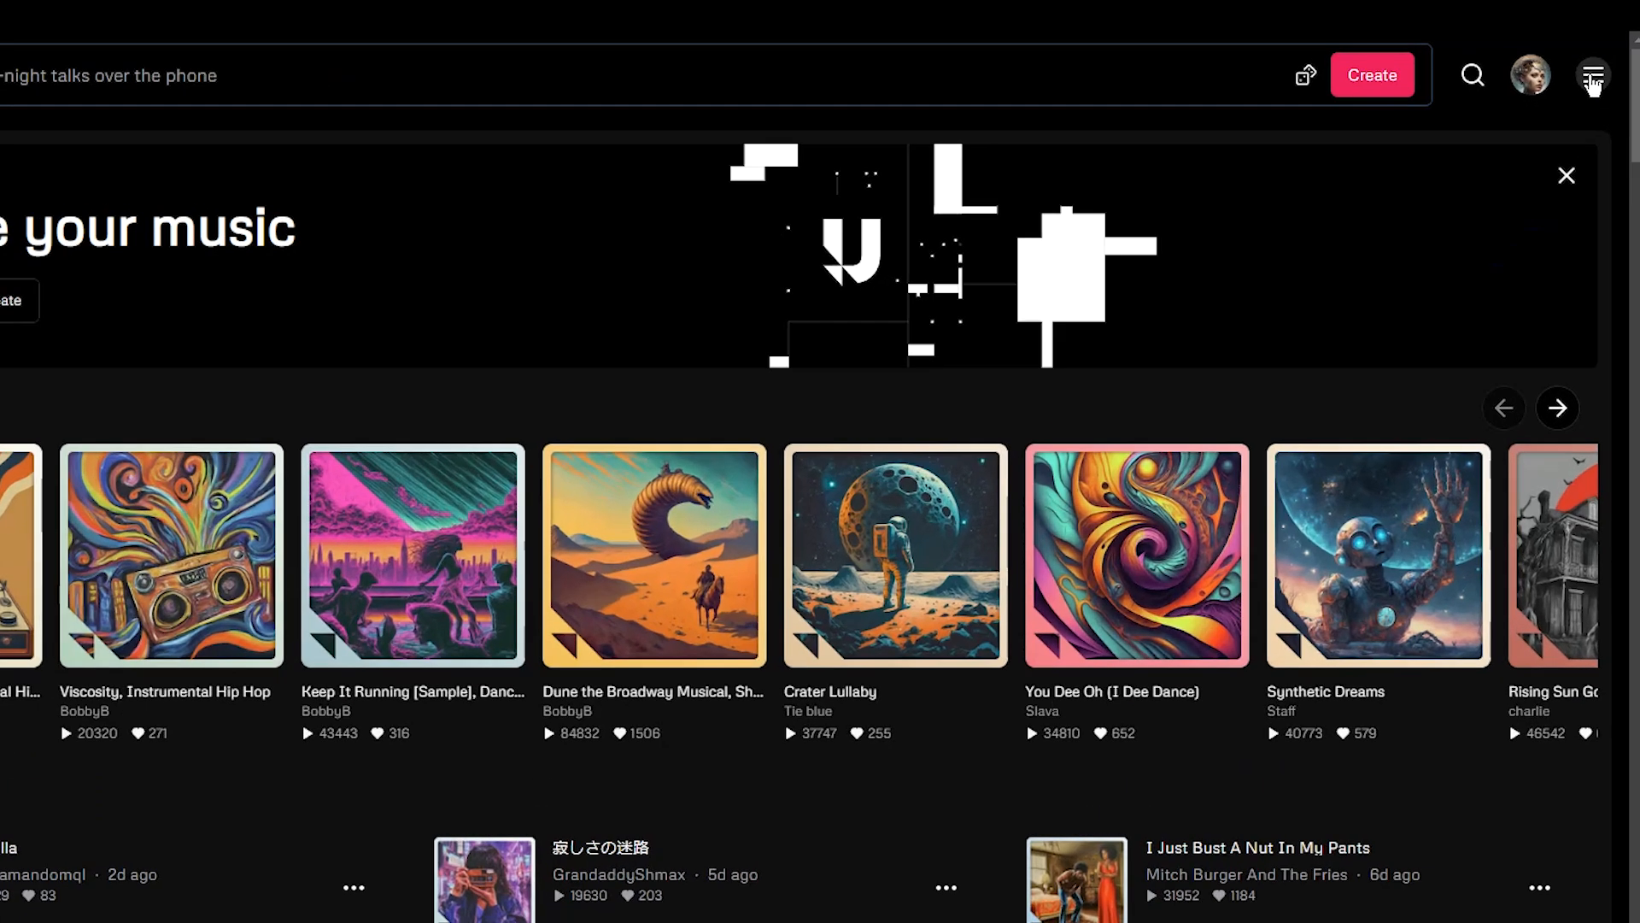
click(1592, 73)
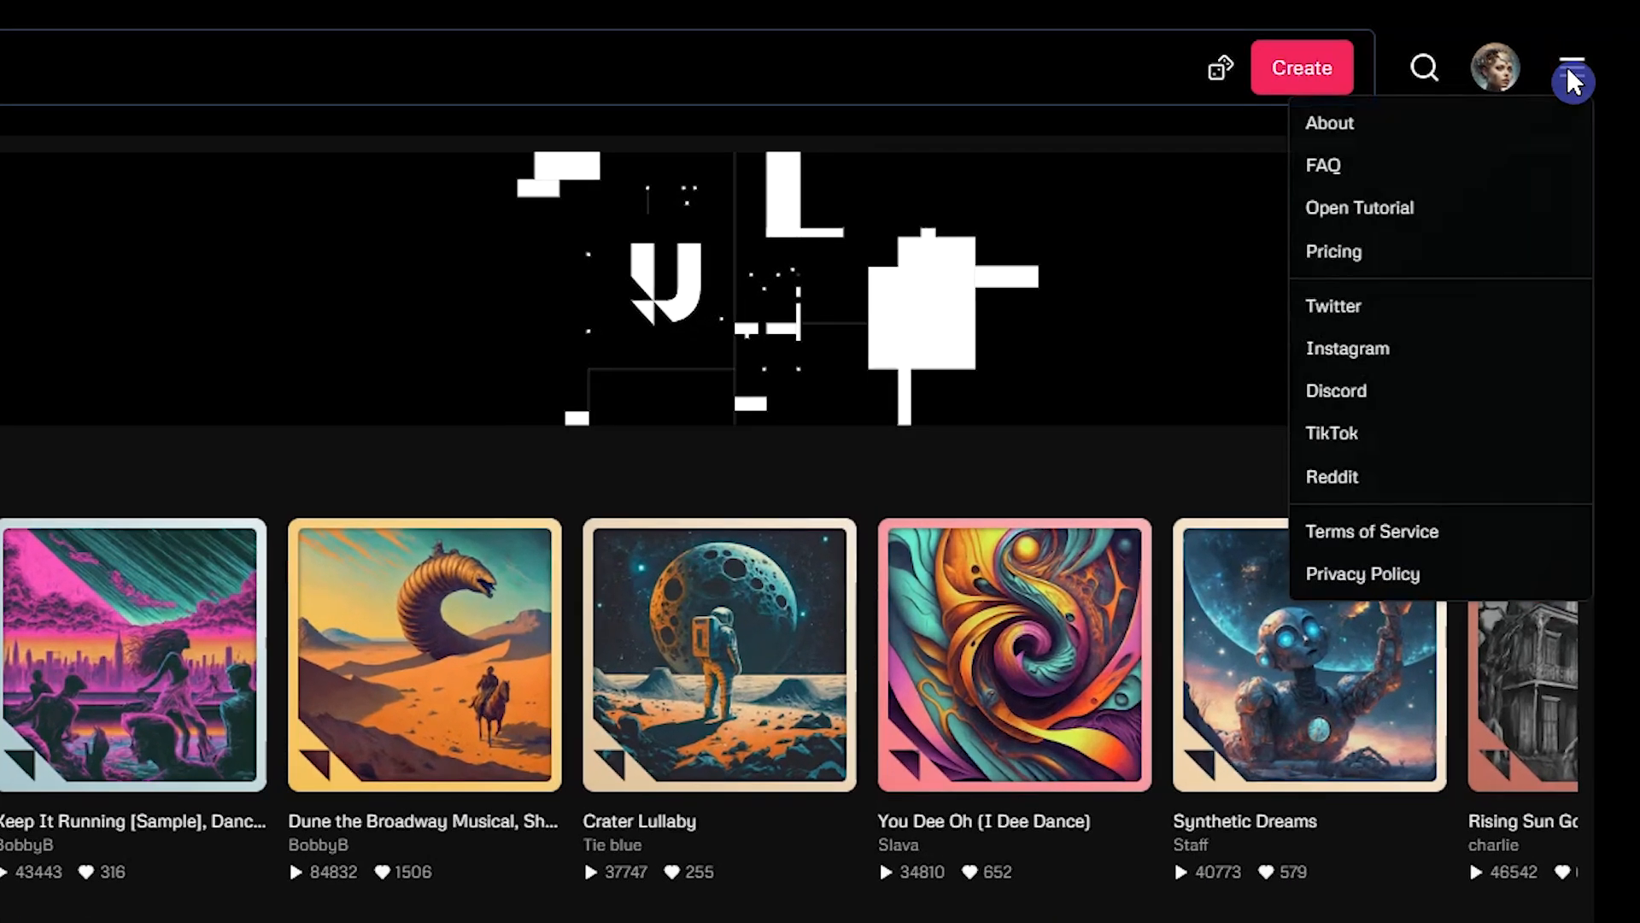
click(1322, 165)
scroll(1496, 222, down, 15)
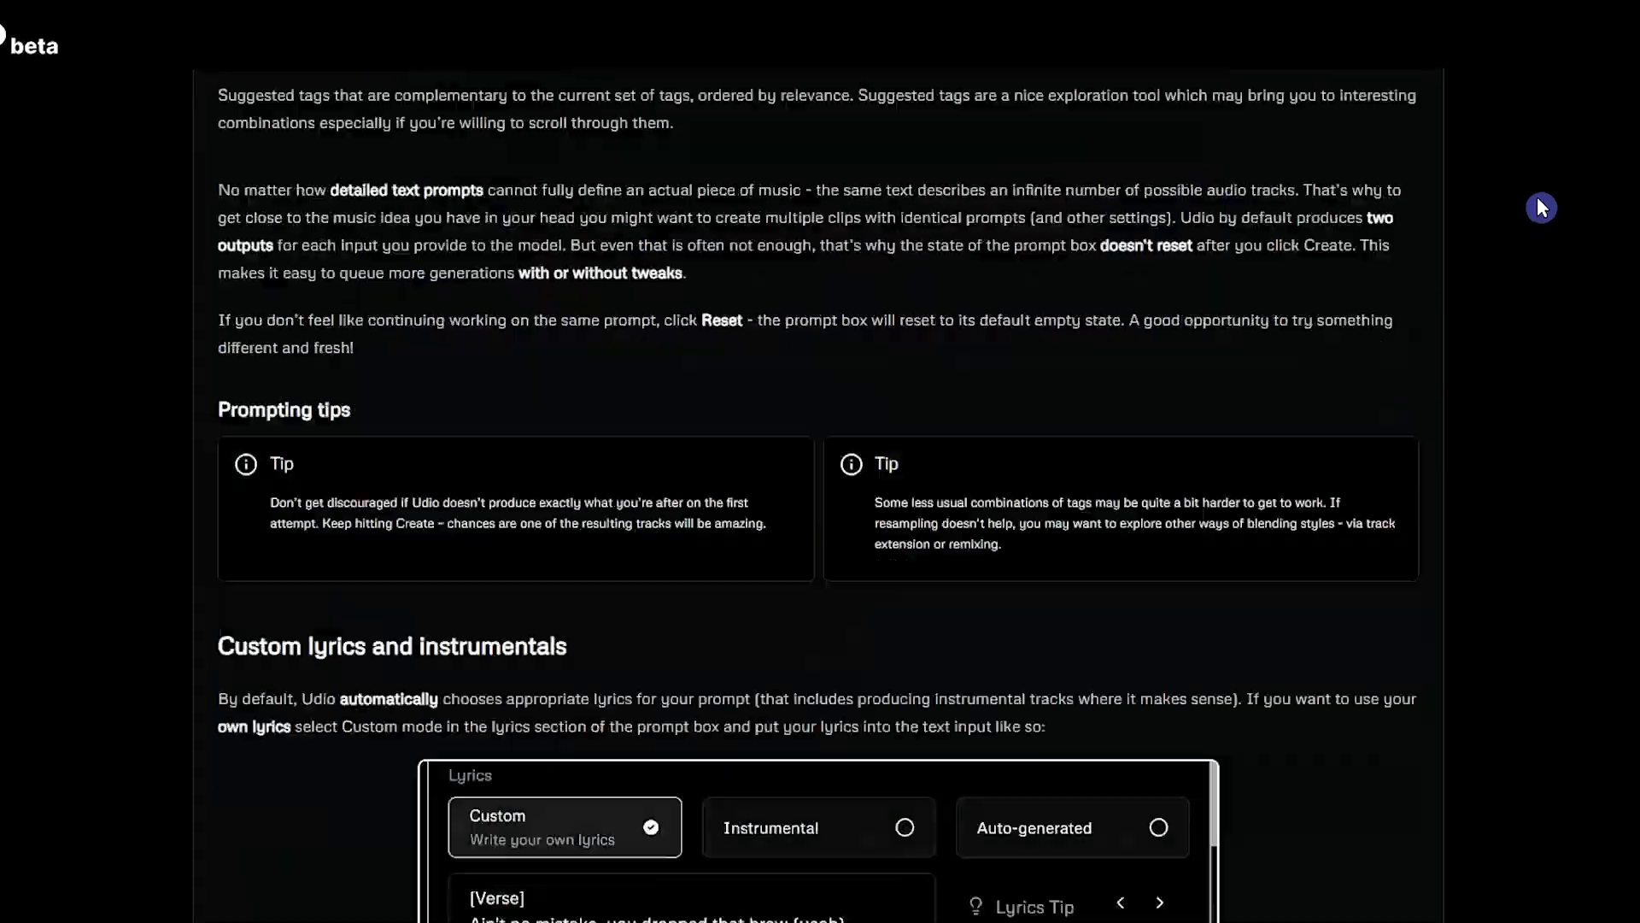
scroll(1542, 208, down, 20)
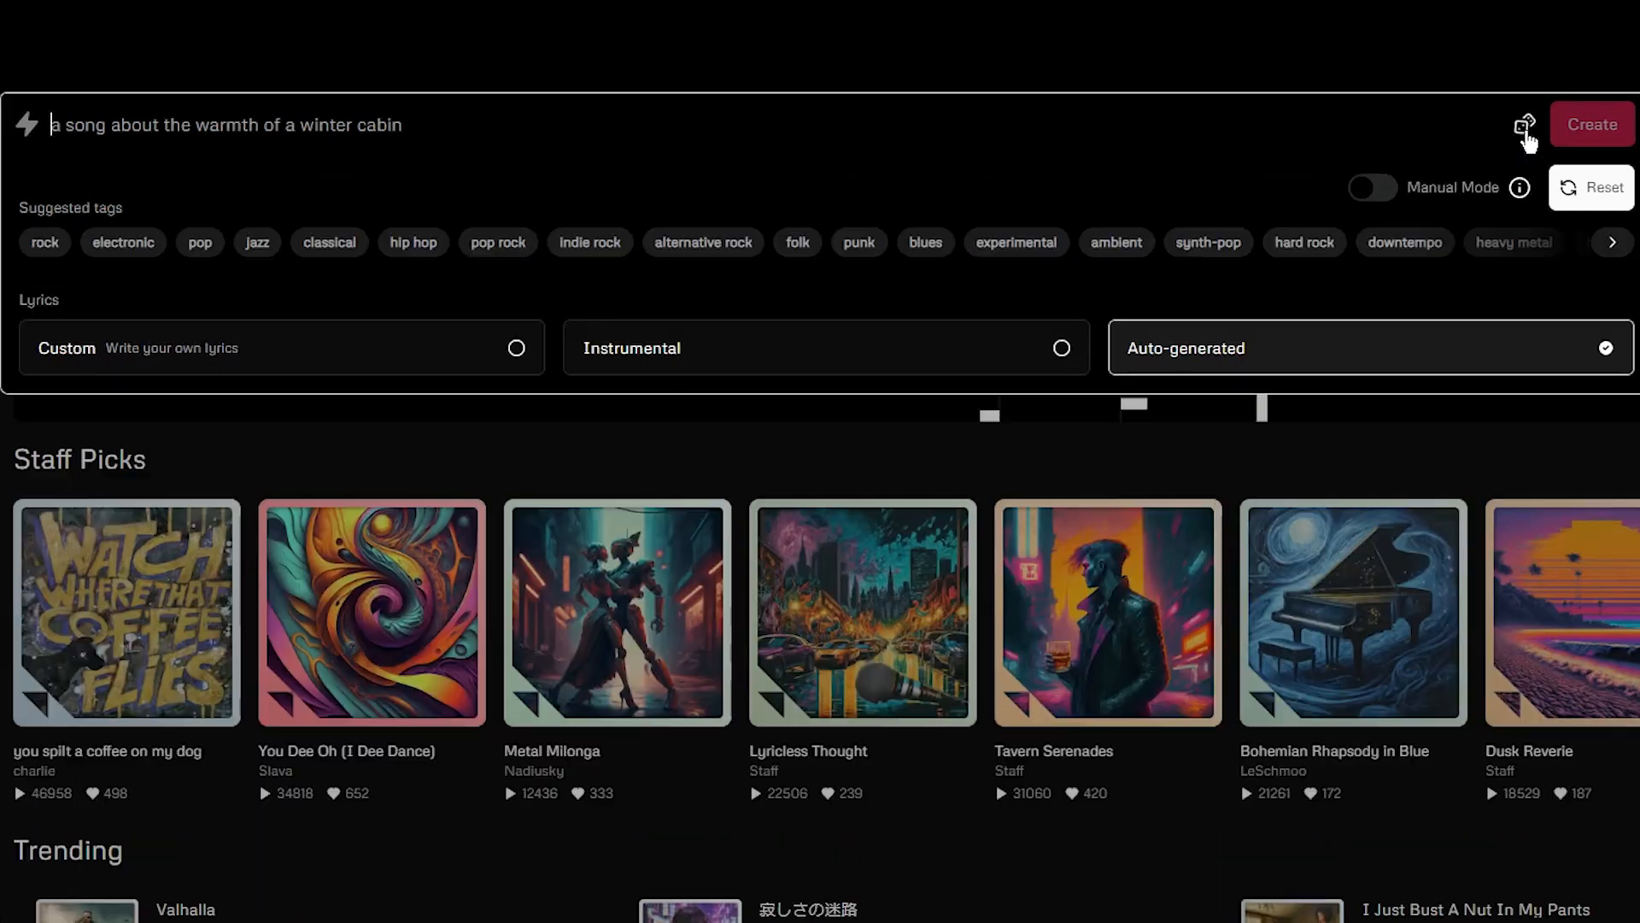
Try filling the song prompt with random ideas and reset the prompt box.
click(1499, 79)
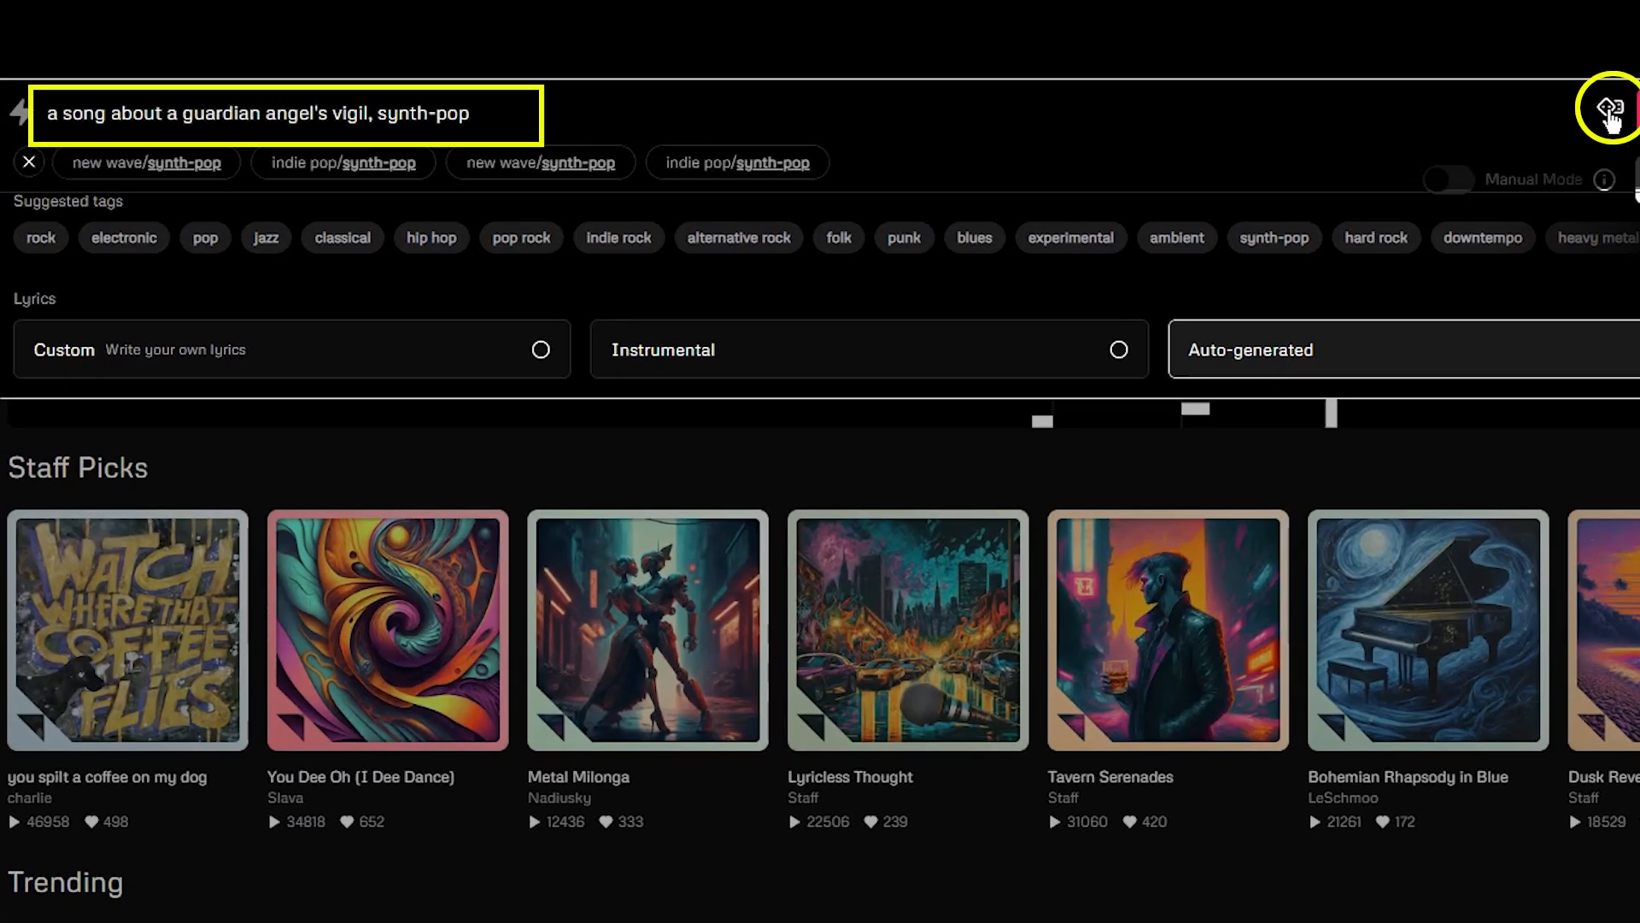
click(1610, 111)
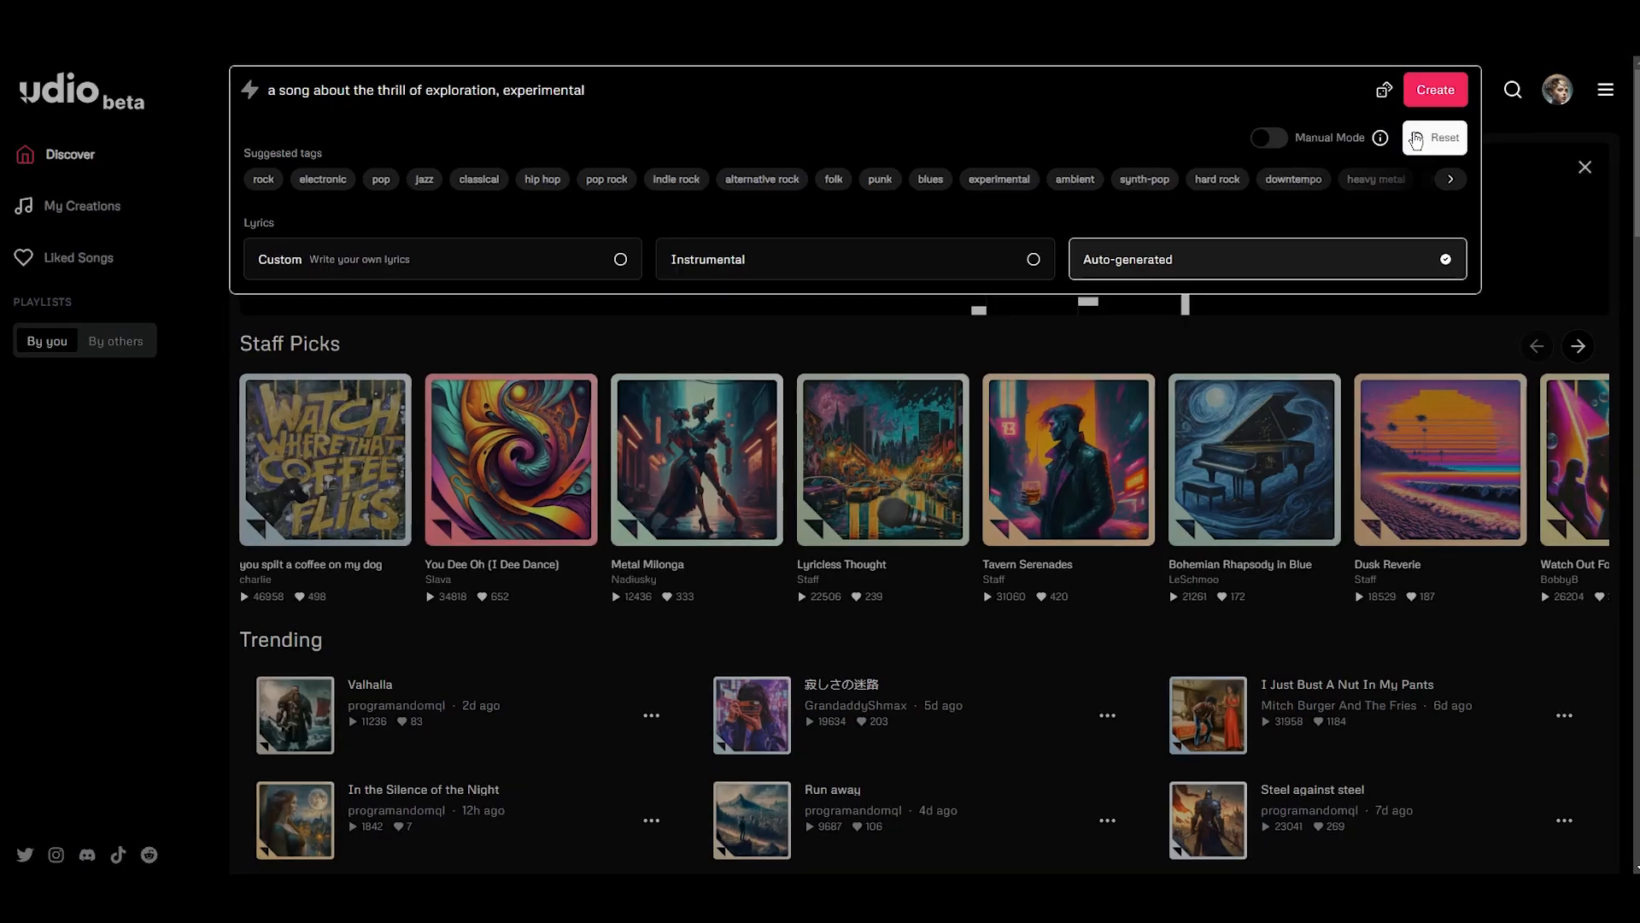
click(1421, 140)
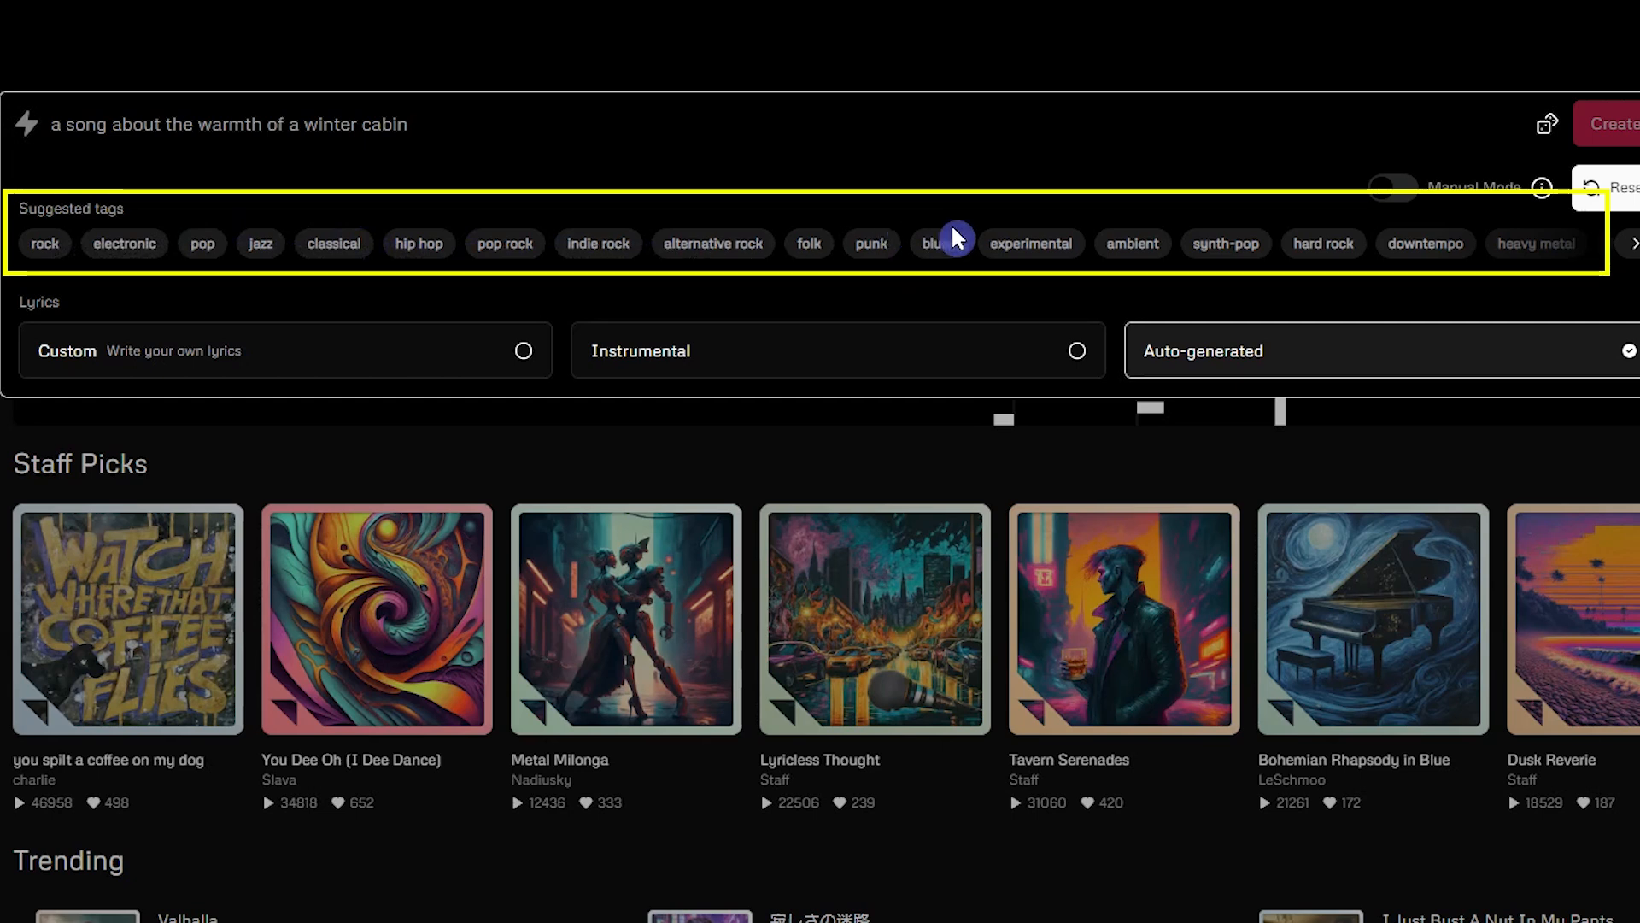
Reveal more suggested tags, and try the Instrumental and Custom lyrics options.
click(1633, 245)
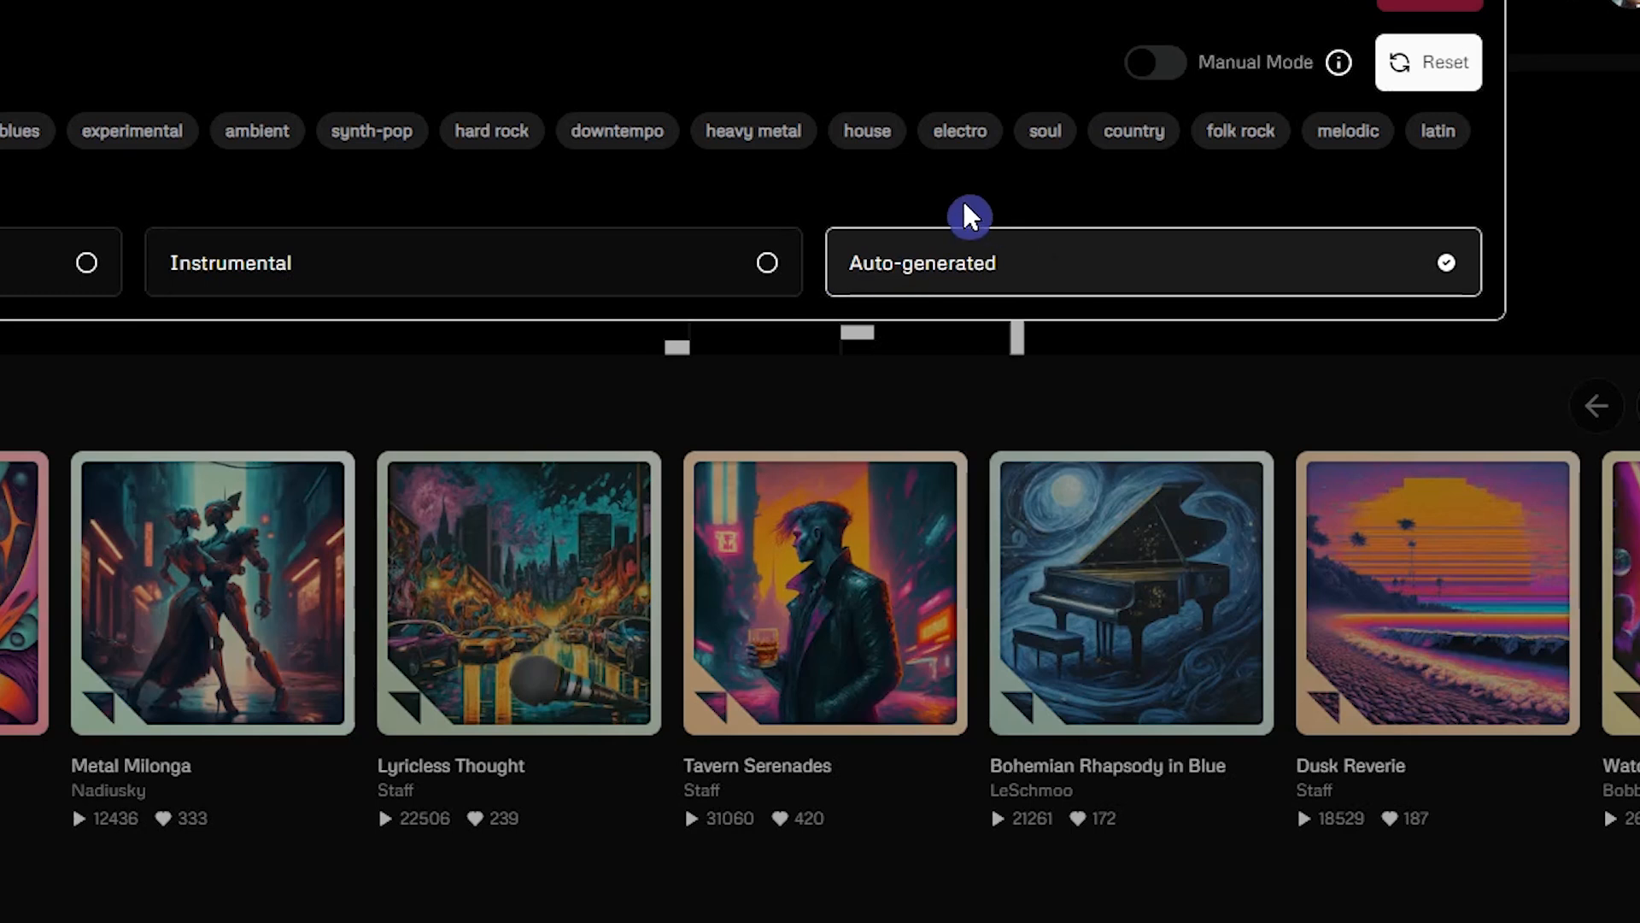
click(500, 262)
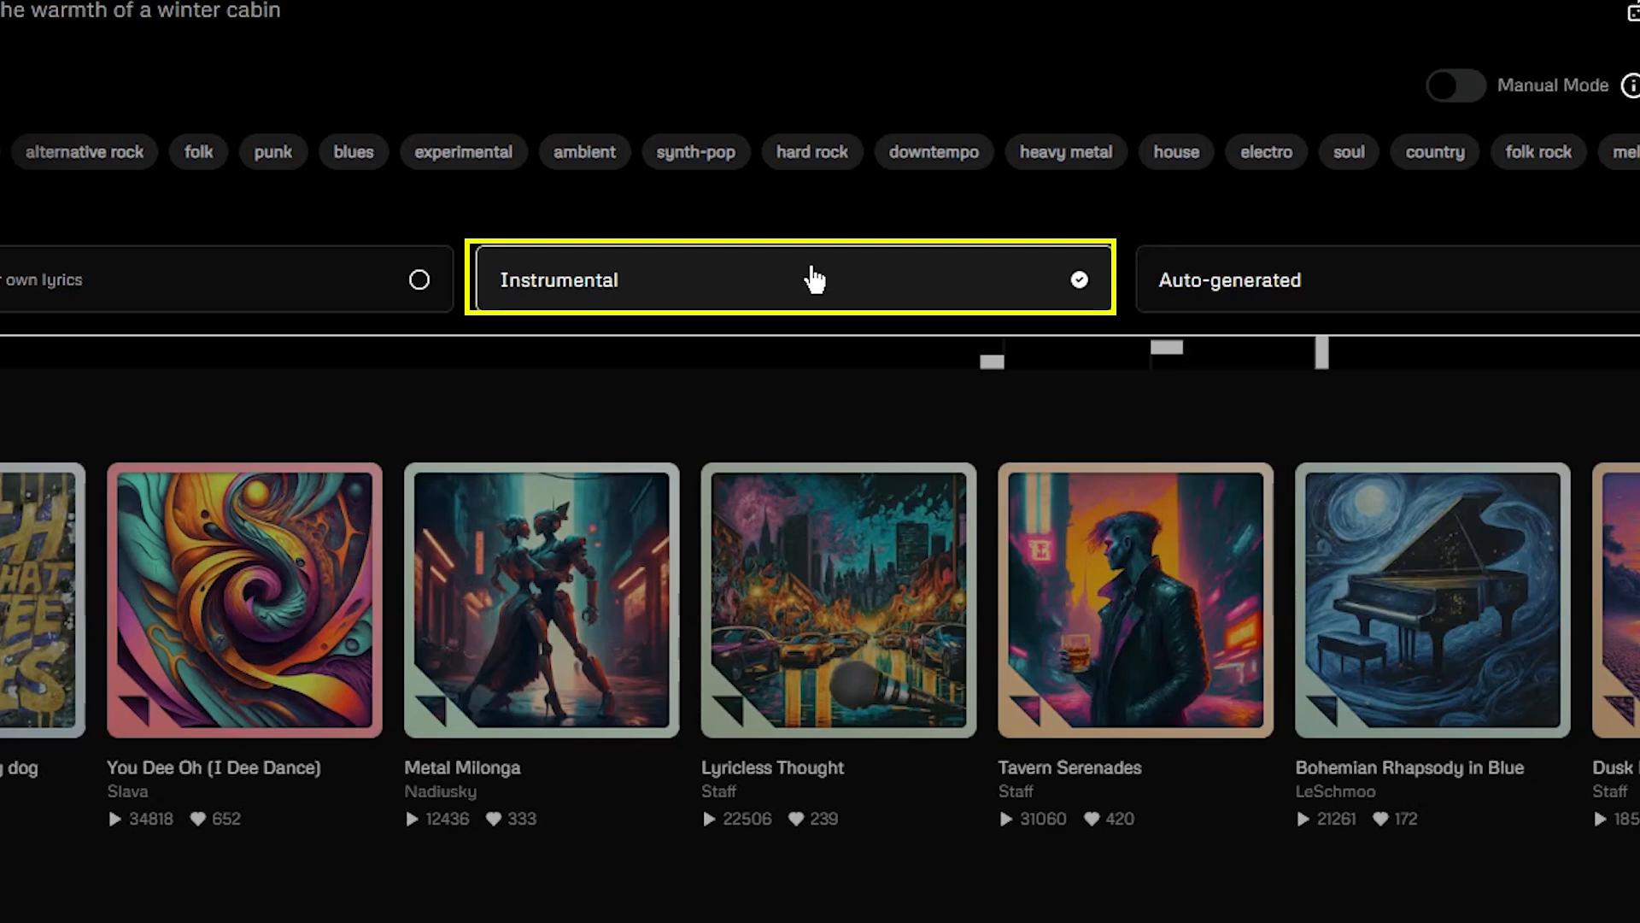
click(418, 282)
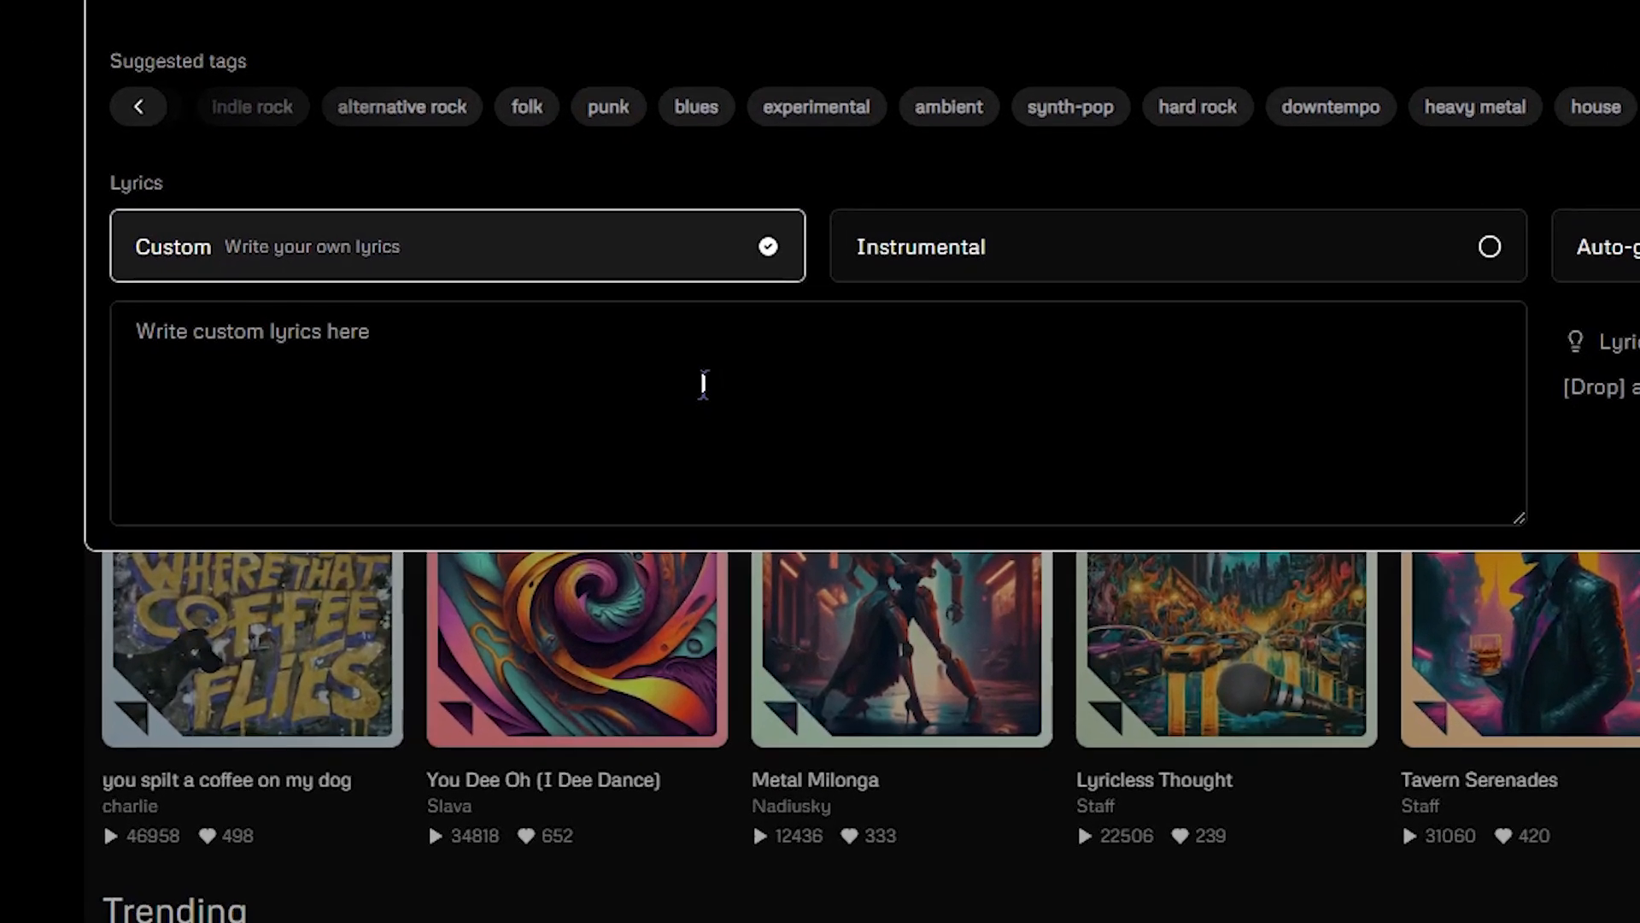
click(690, 443)
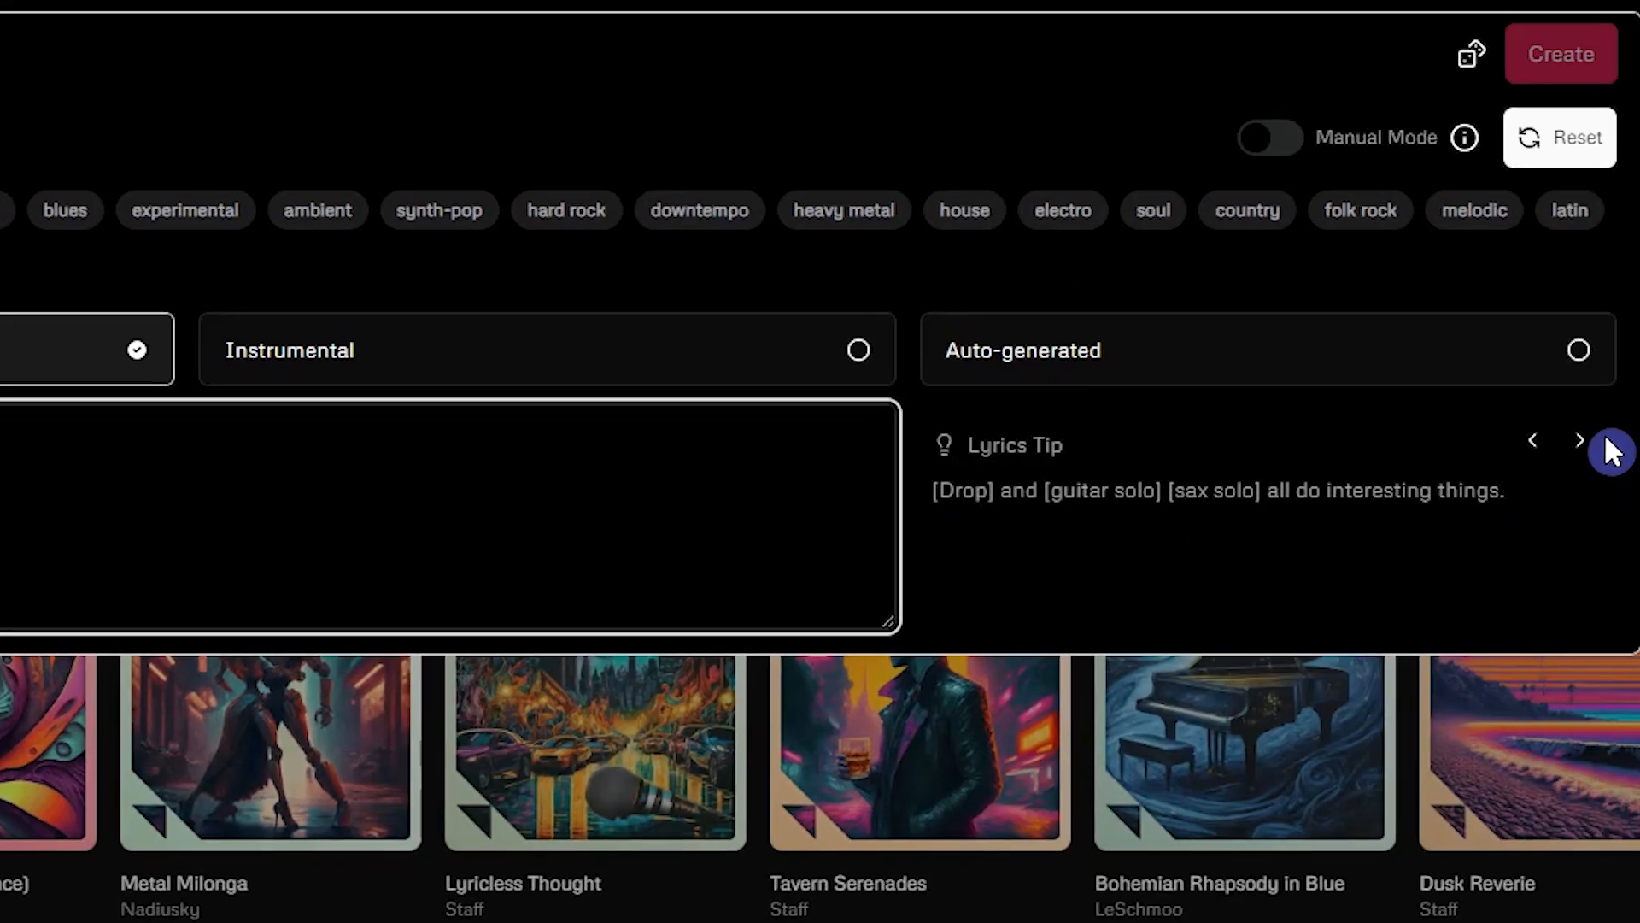
Page through the lyrics tips and switch Manual Mode on.
click(1578, 442)
click(1577, 444)
click(1576, 444)
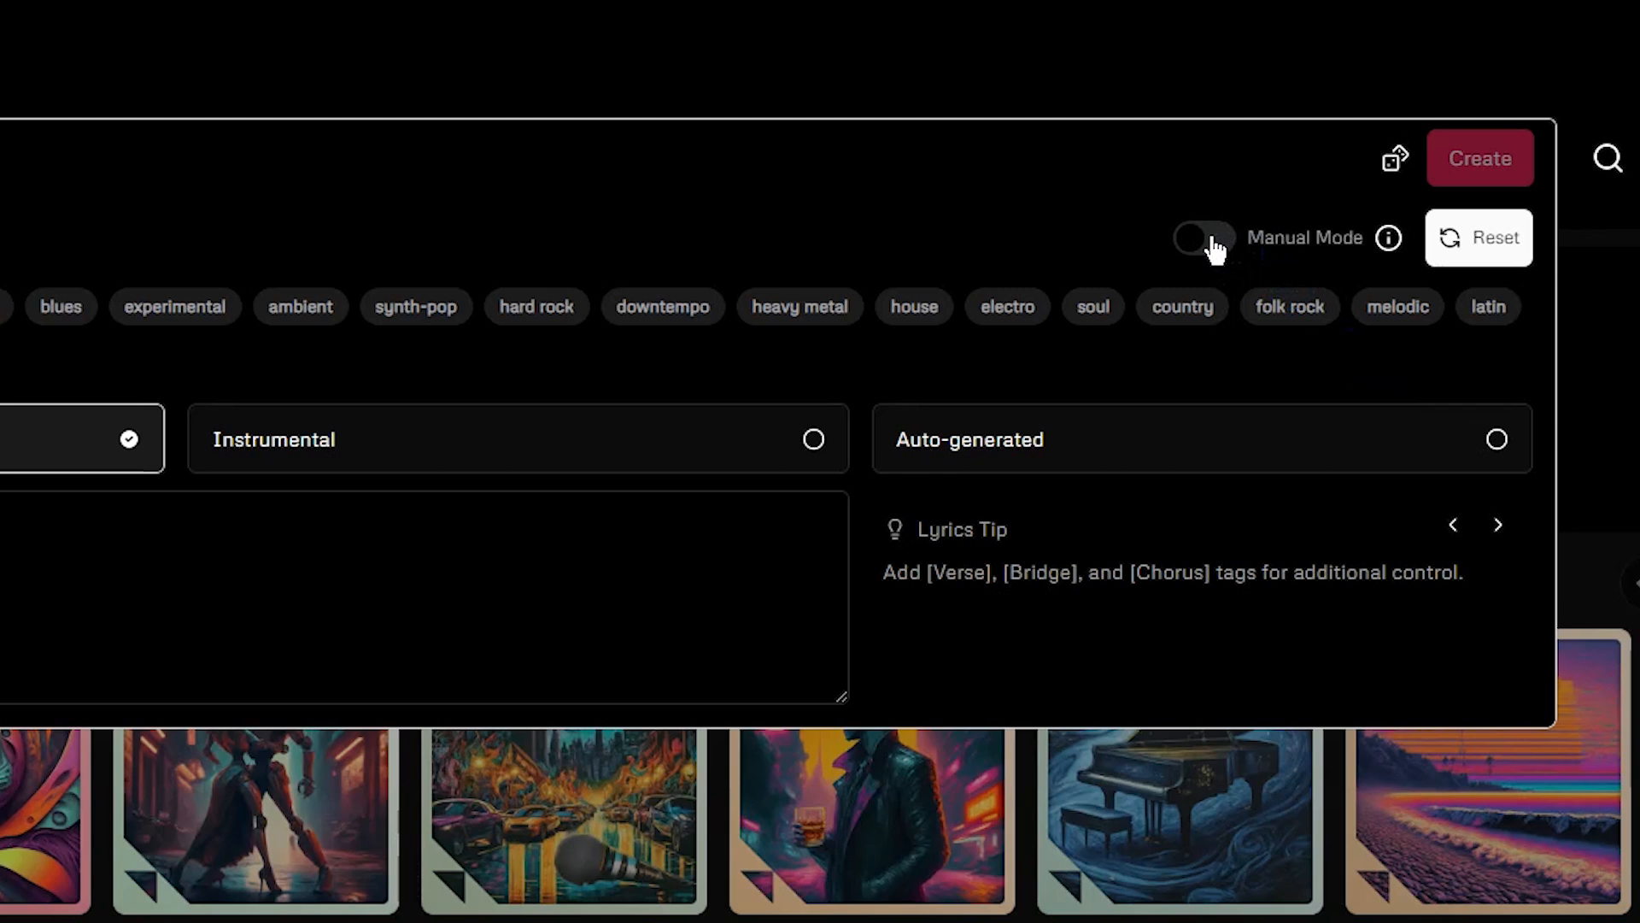
click(1213, 243)
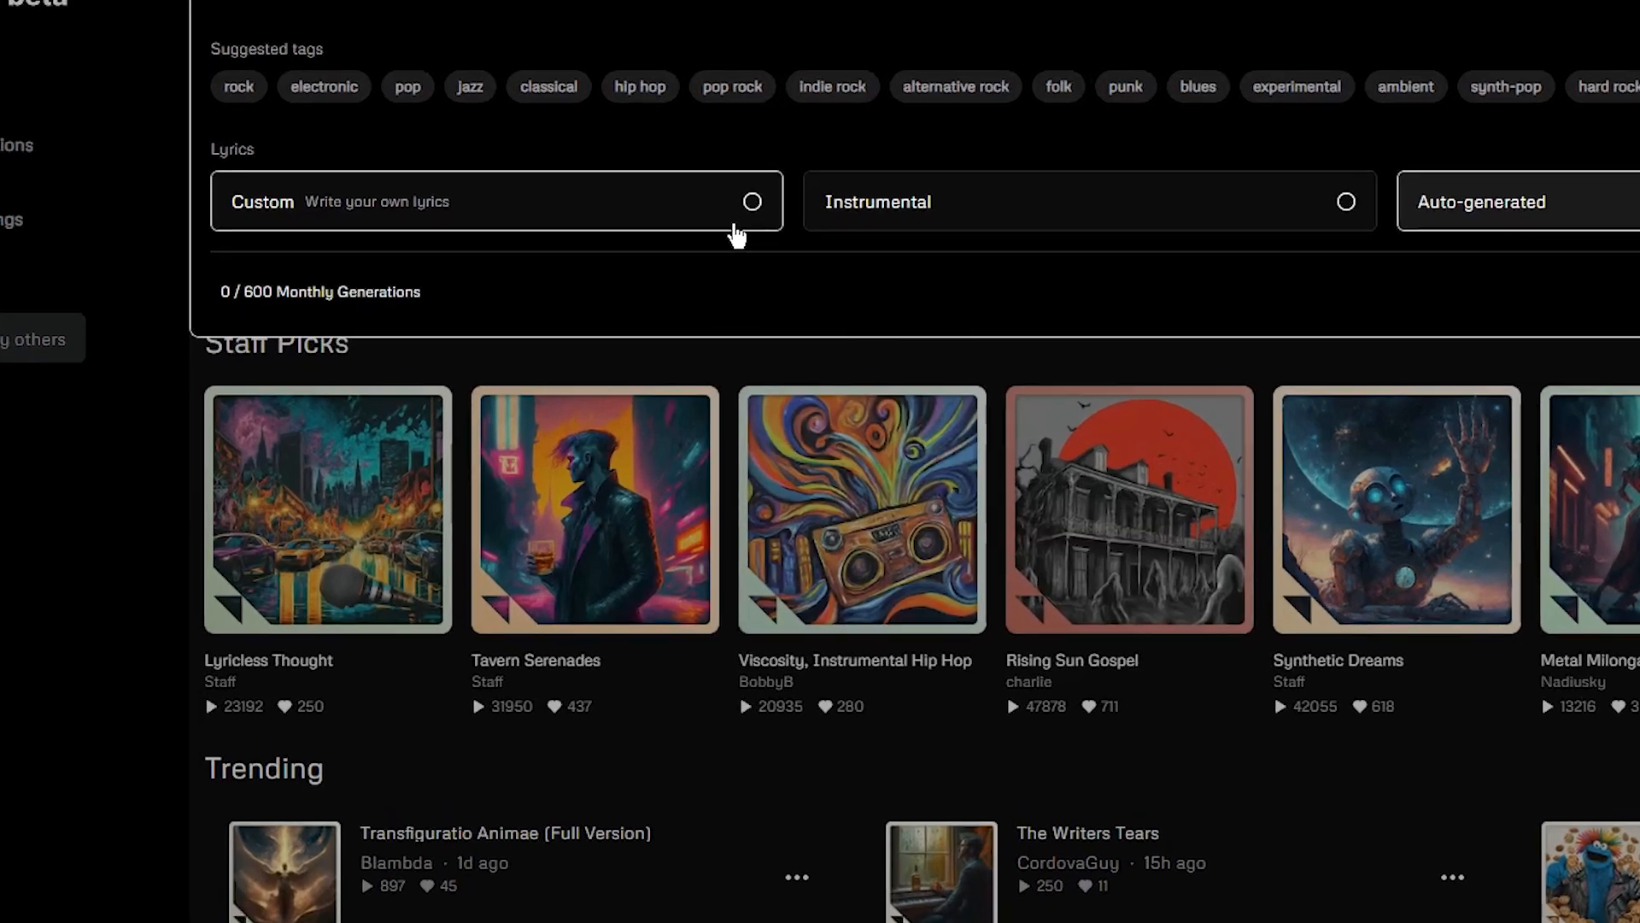
click(517, 279)
click(757, 290)
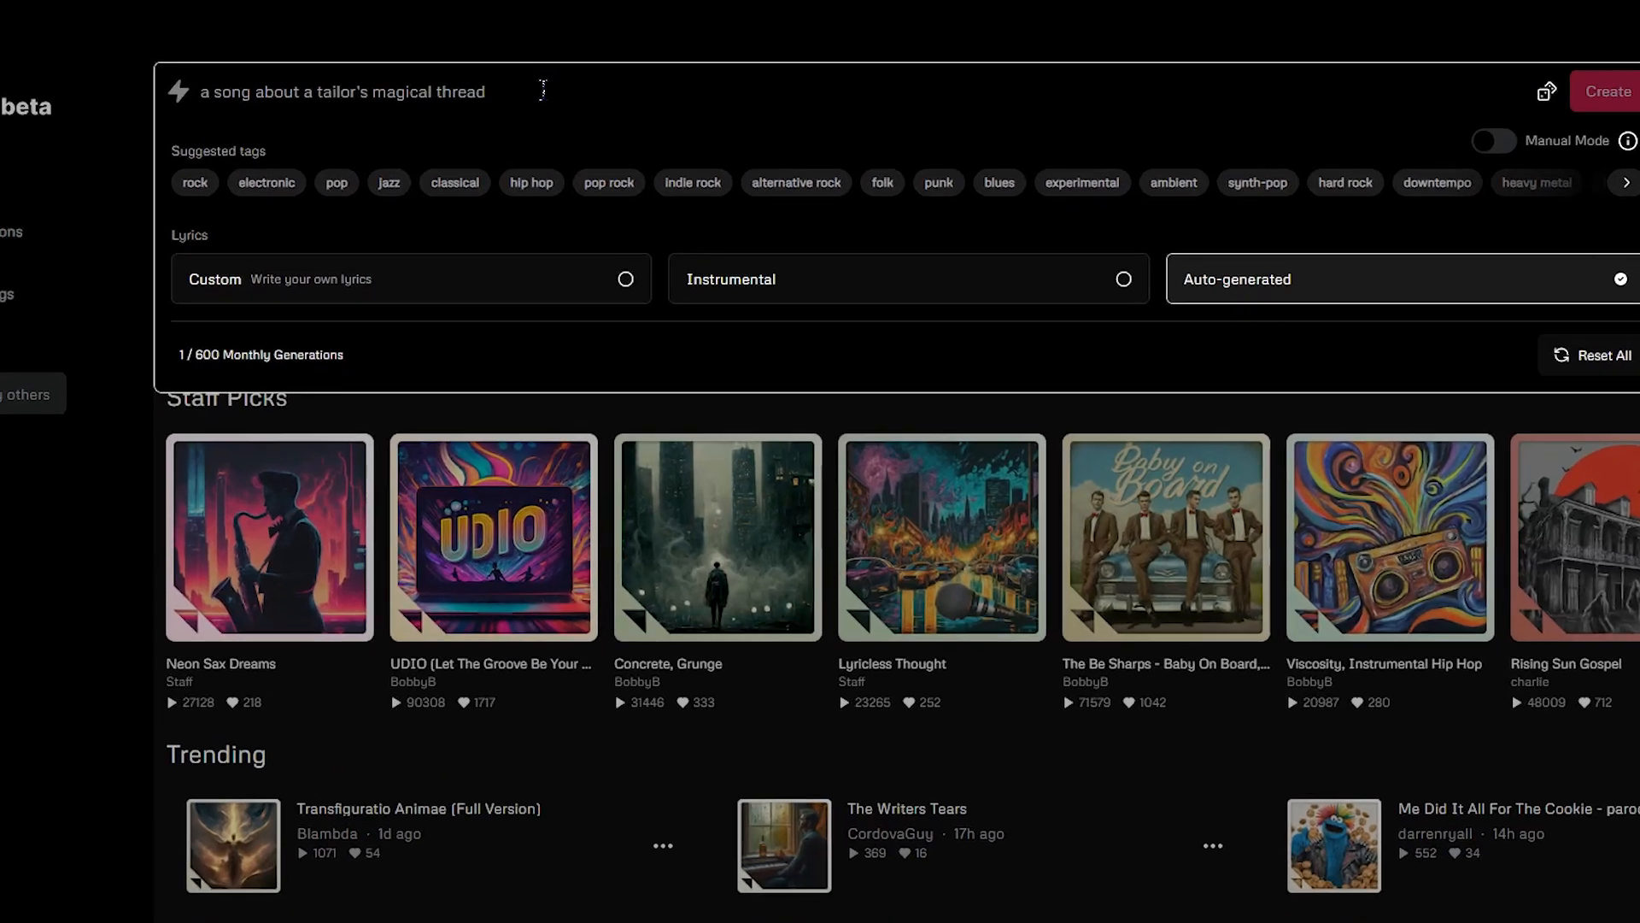
Enter the song prompt "rock, male vocals, a song about shadows hiding within a spooky forest,".
text(rock)
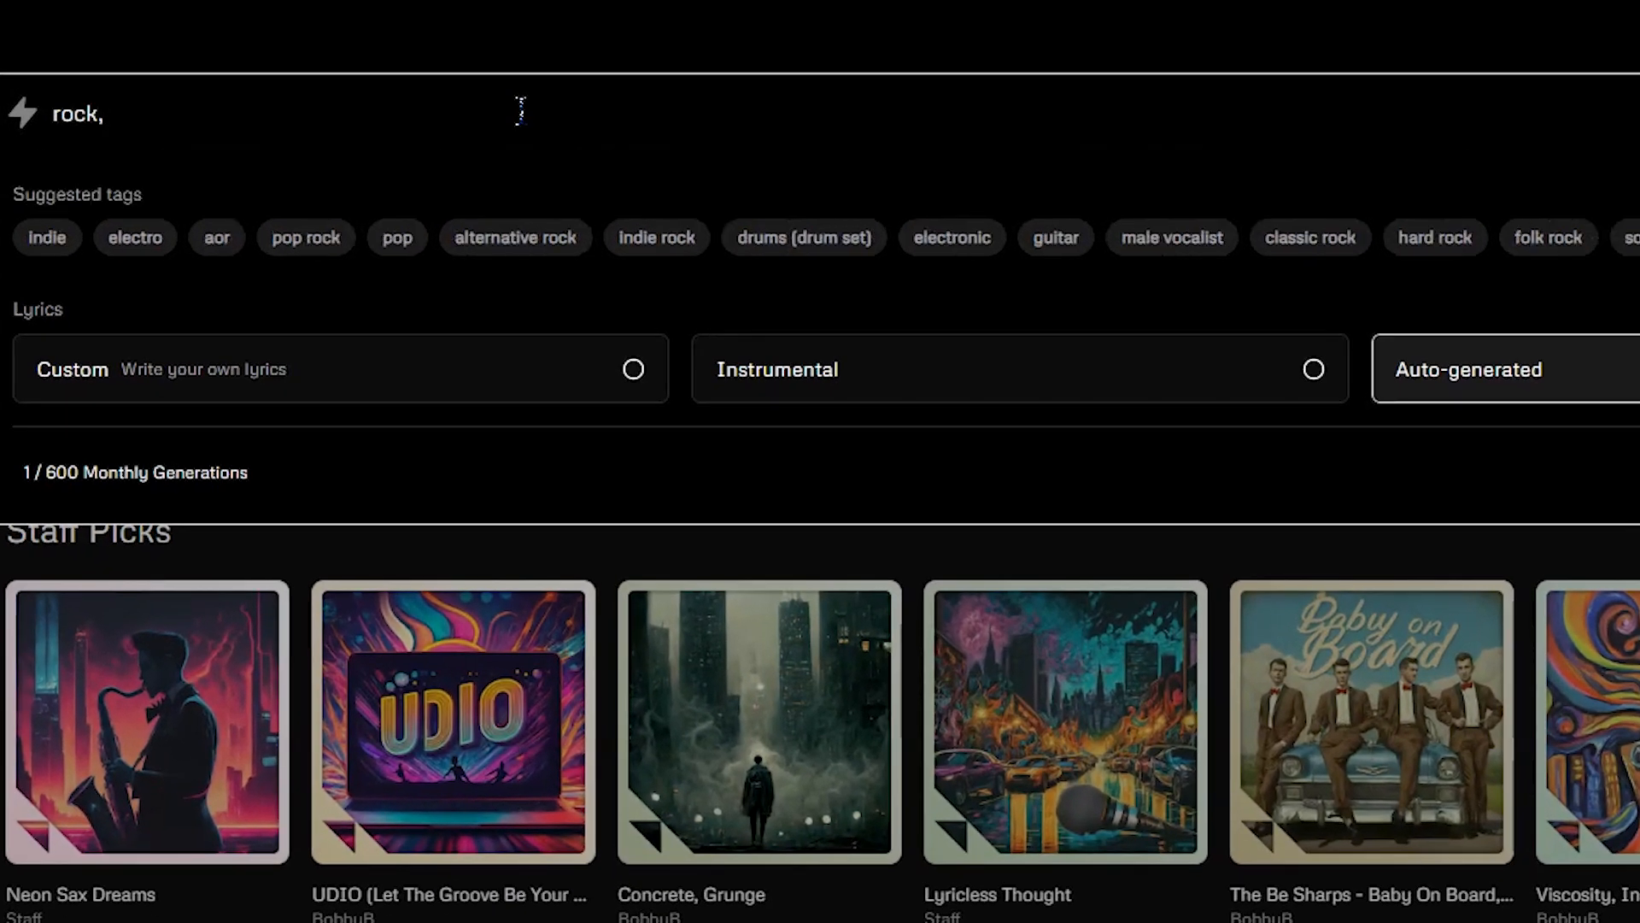
text(, male vocals, a song)
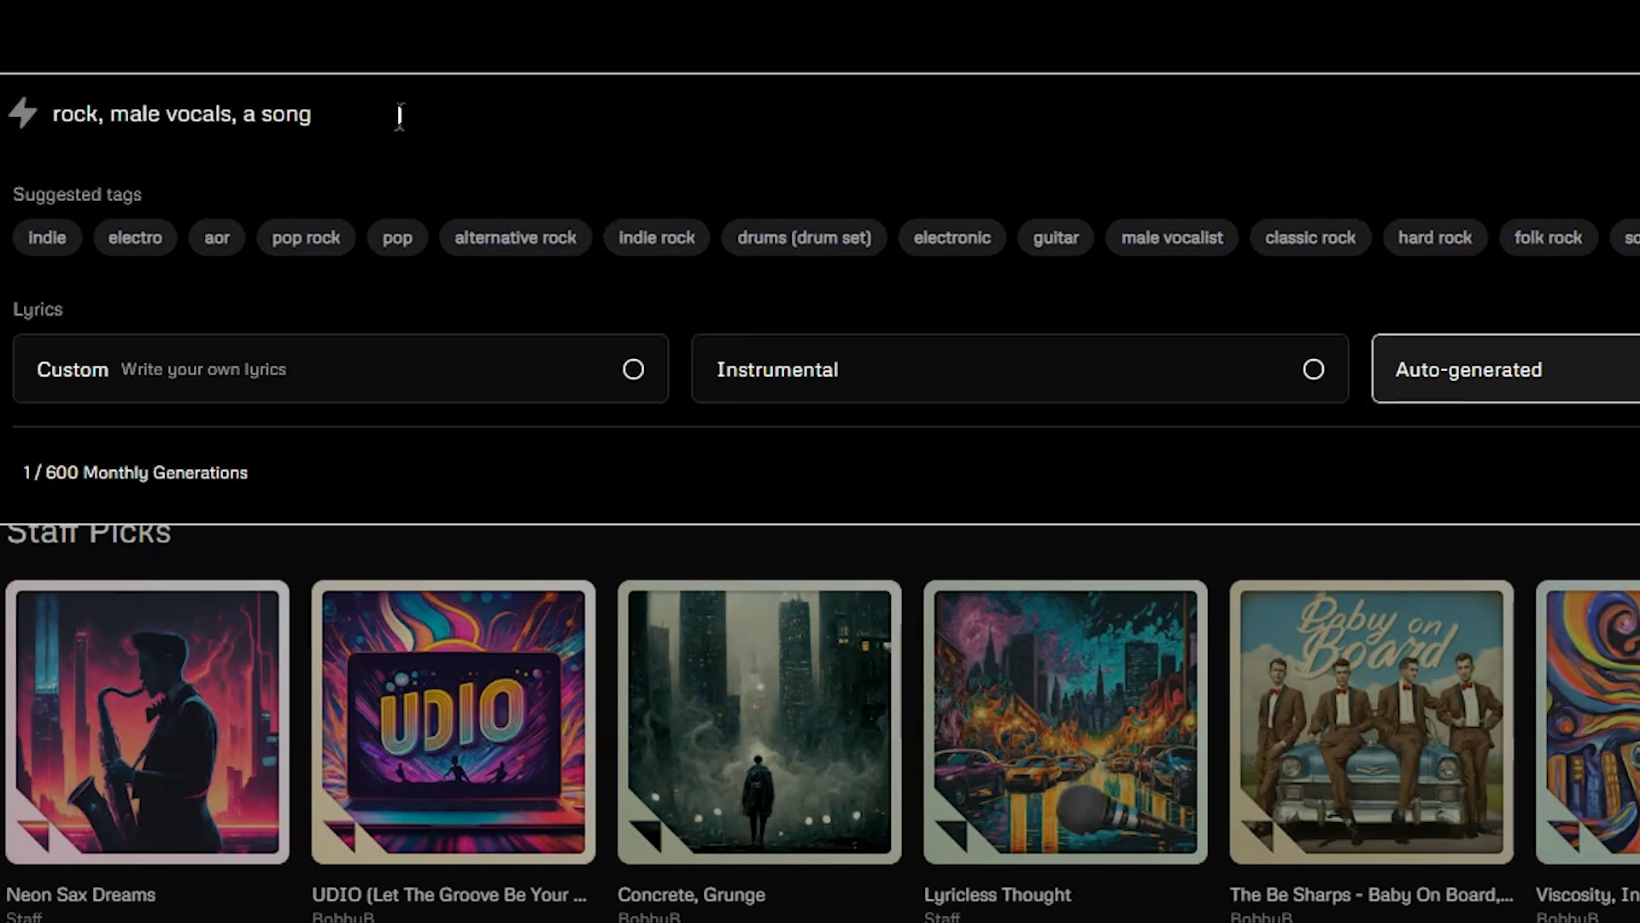
text( about shadows hiding within a spooky forest,)
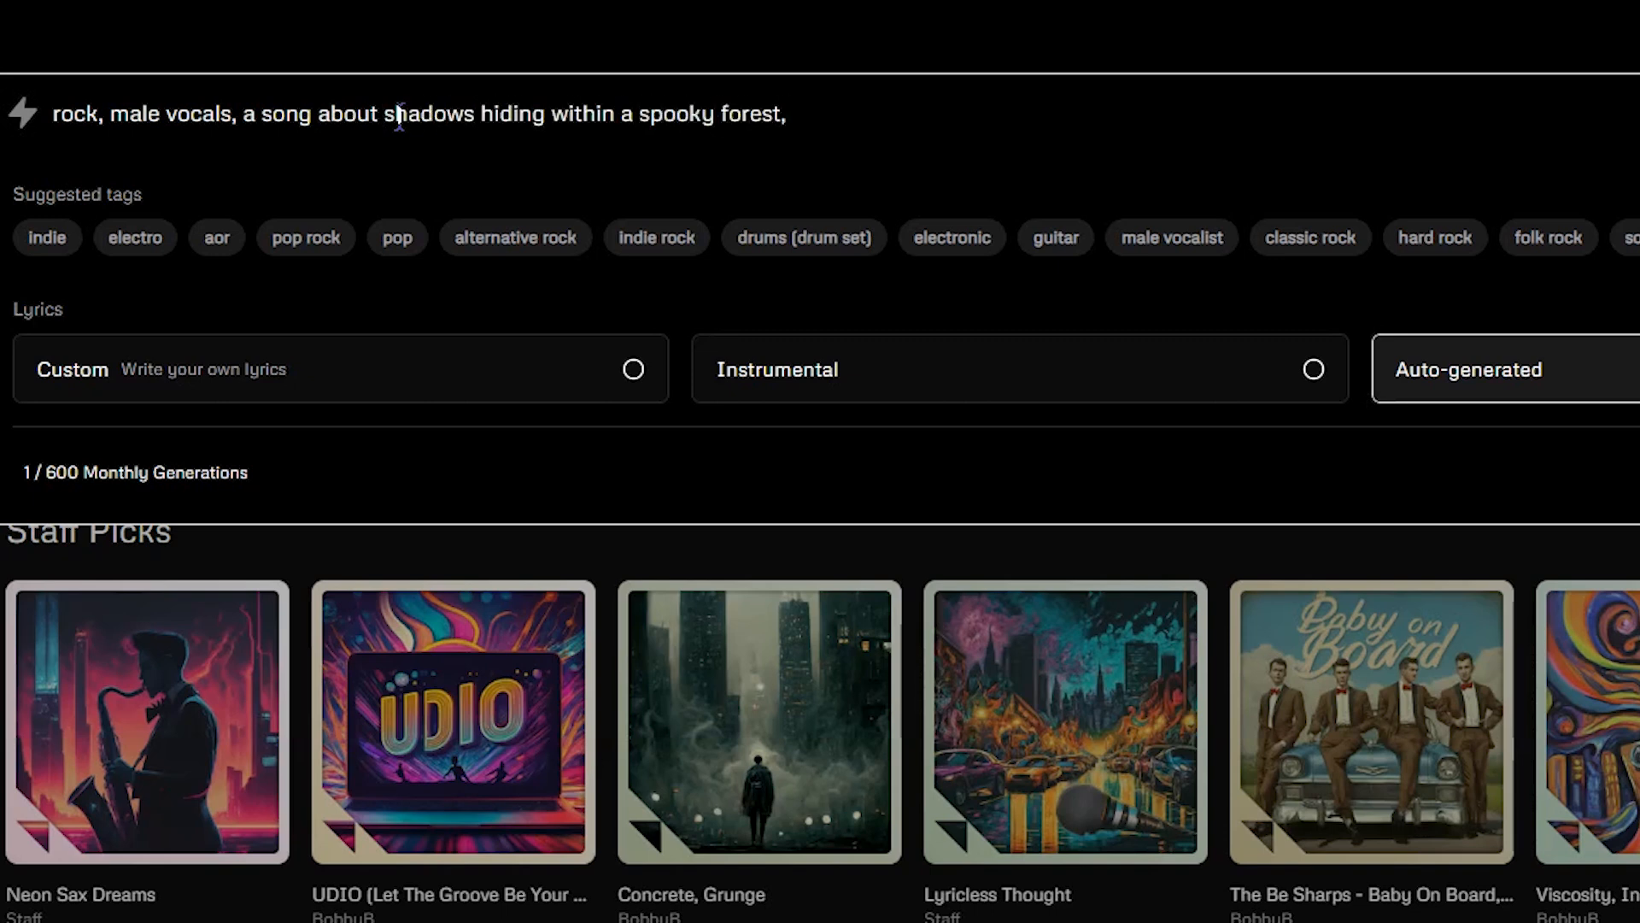
Append the suggested tags alternative rock, alternative/indie rock and hard rock to the prompt, and create the song with auto-generated lyrics.
click(540, 239)
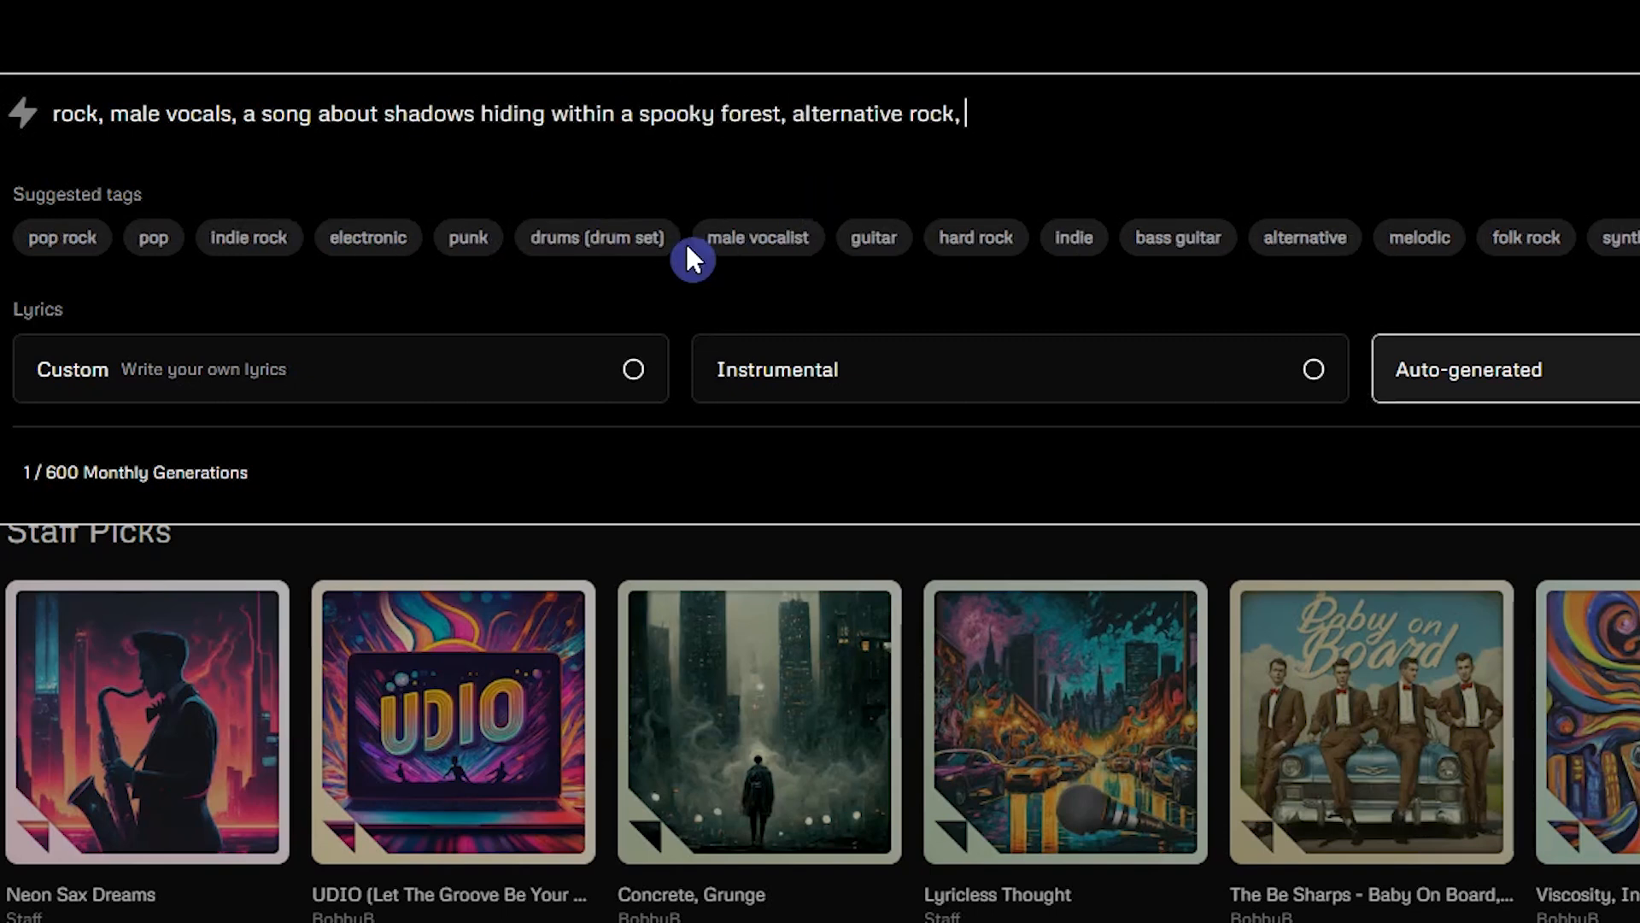
scroll(1133, 254, right, 3)
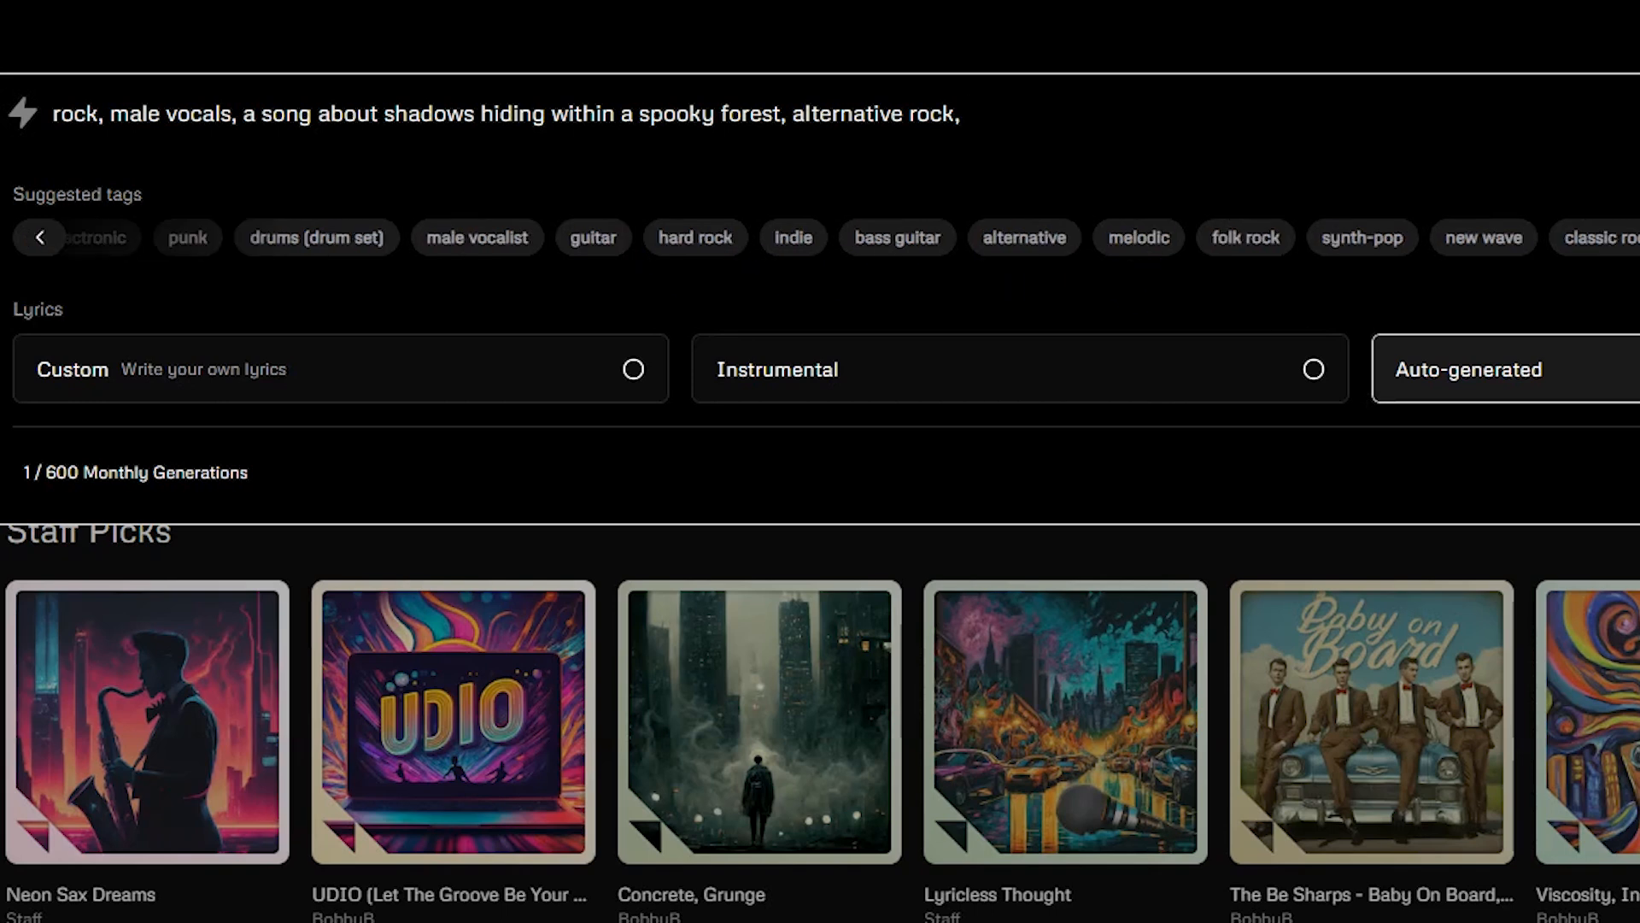
click(1623, 238)
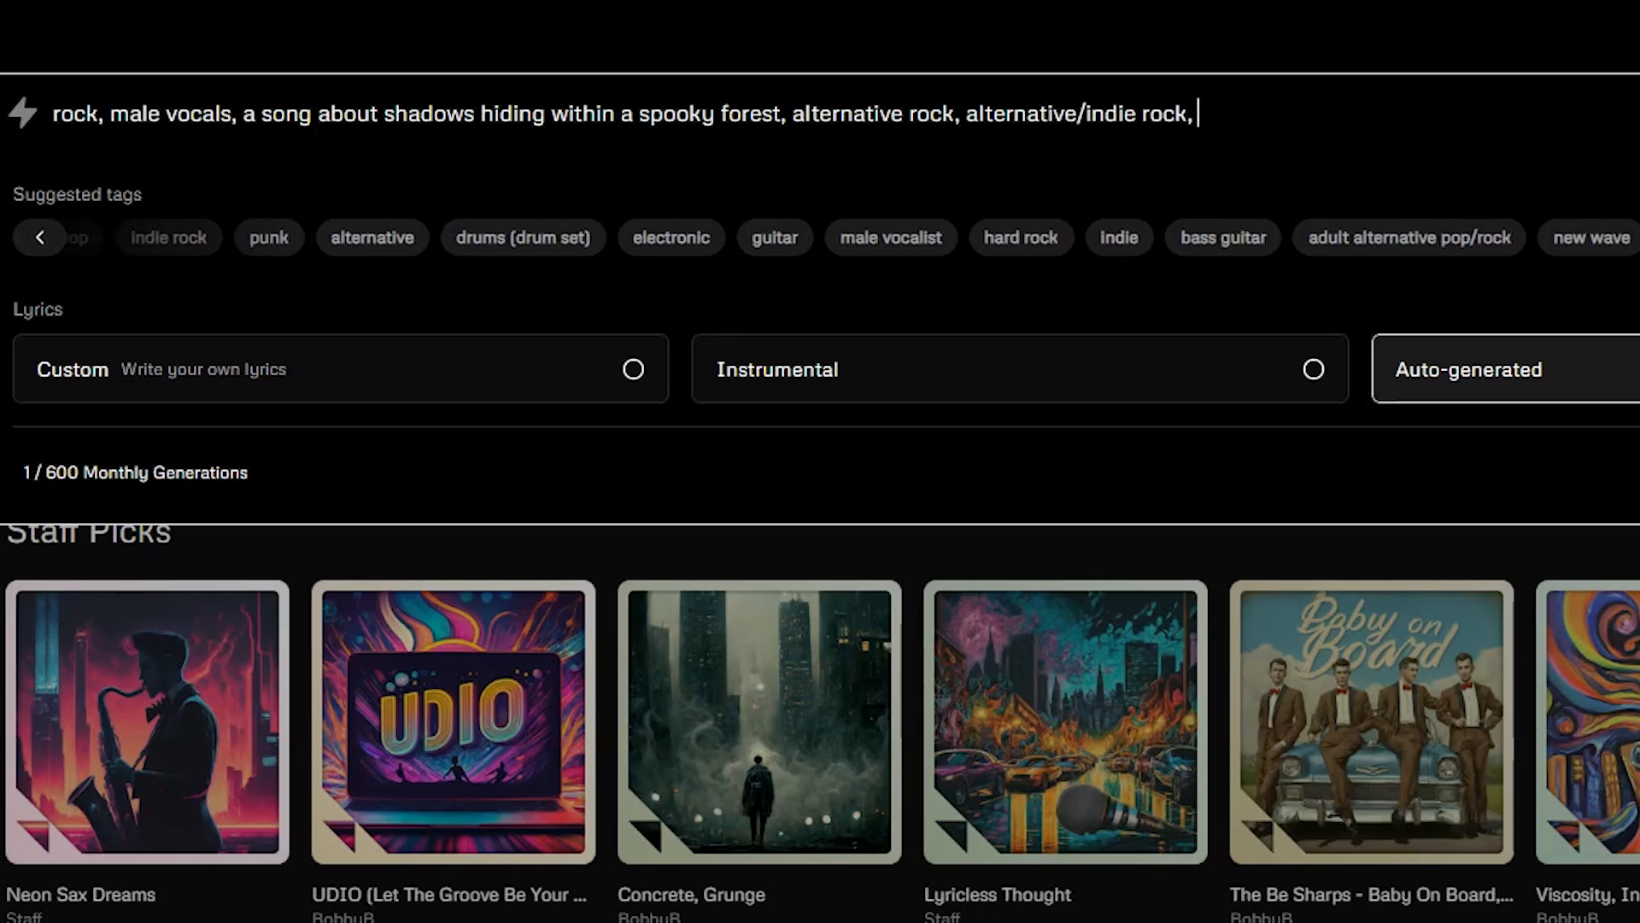
click(1021, 238)
key(BackSpace)
key(BackSpace)
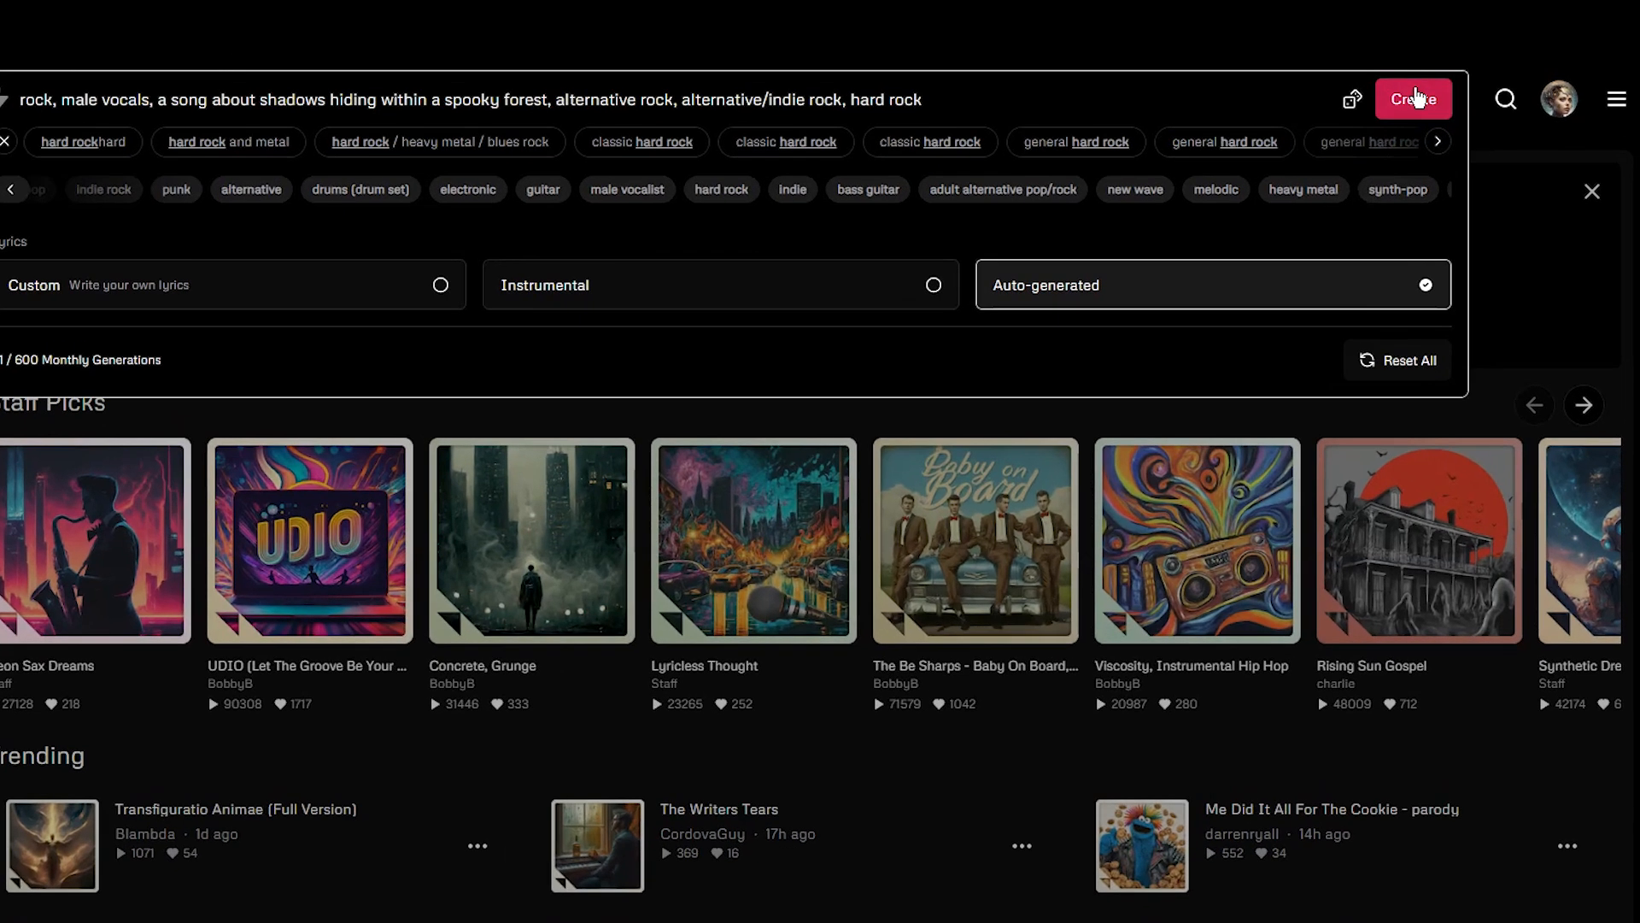
click(1414, 99)
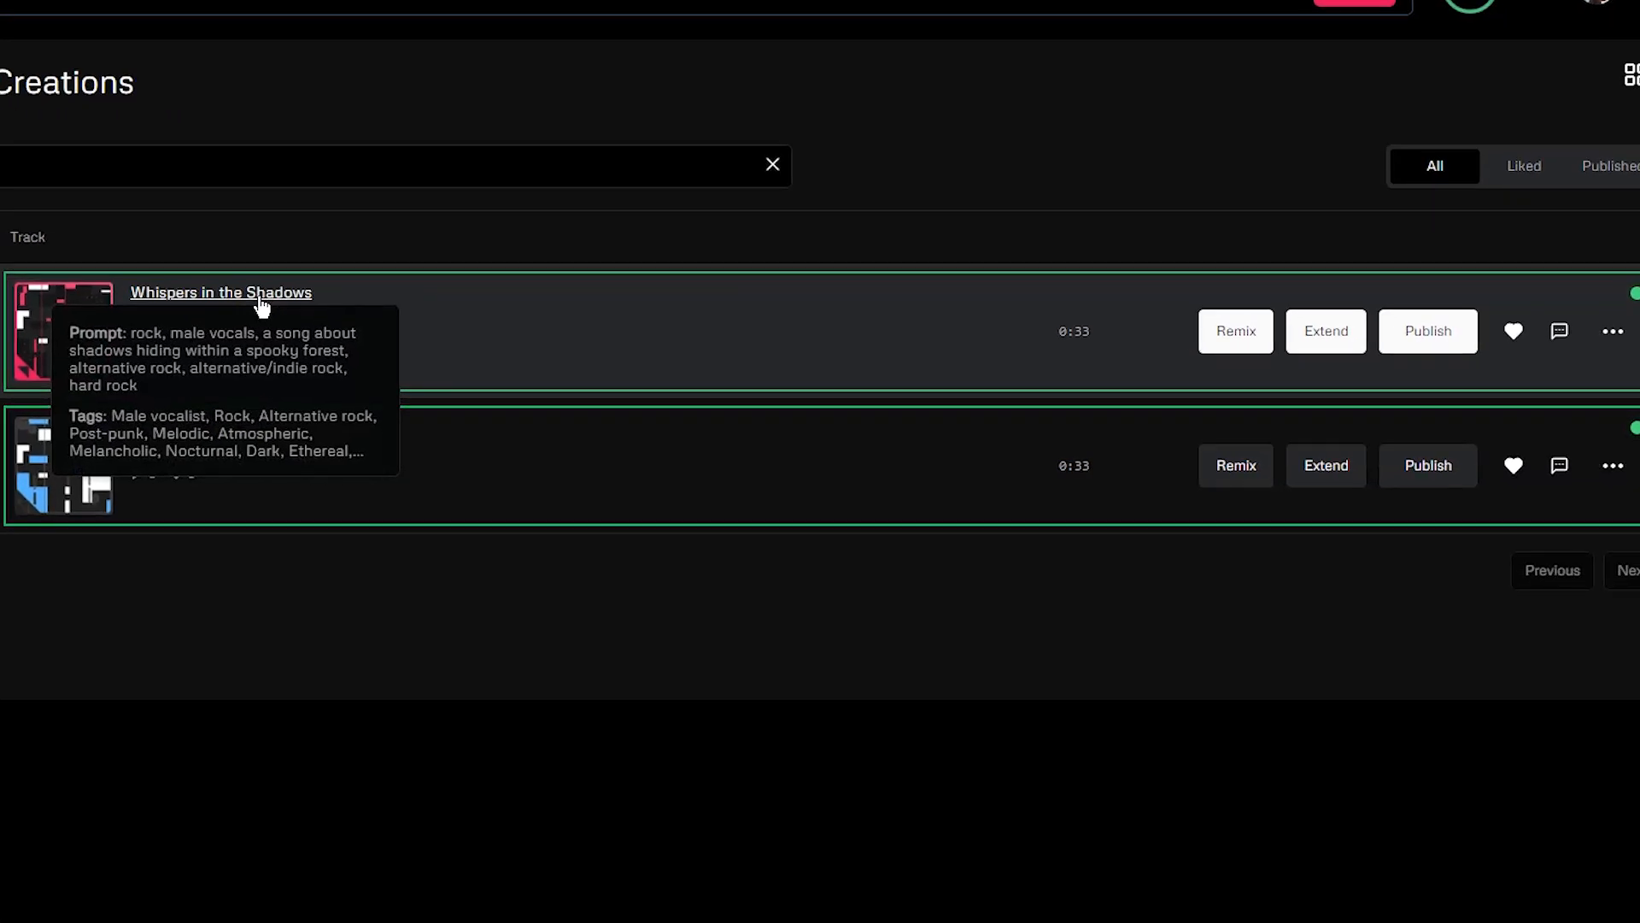
Open the generated track Whispers in the Shadows and play it.
click(262, 294)
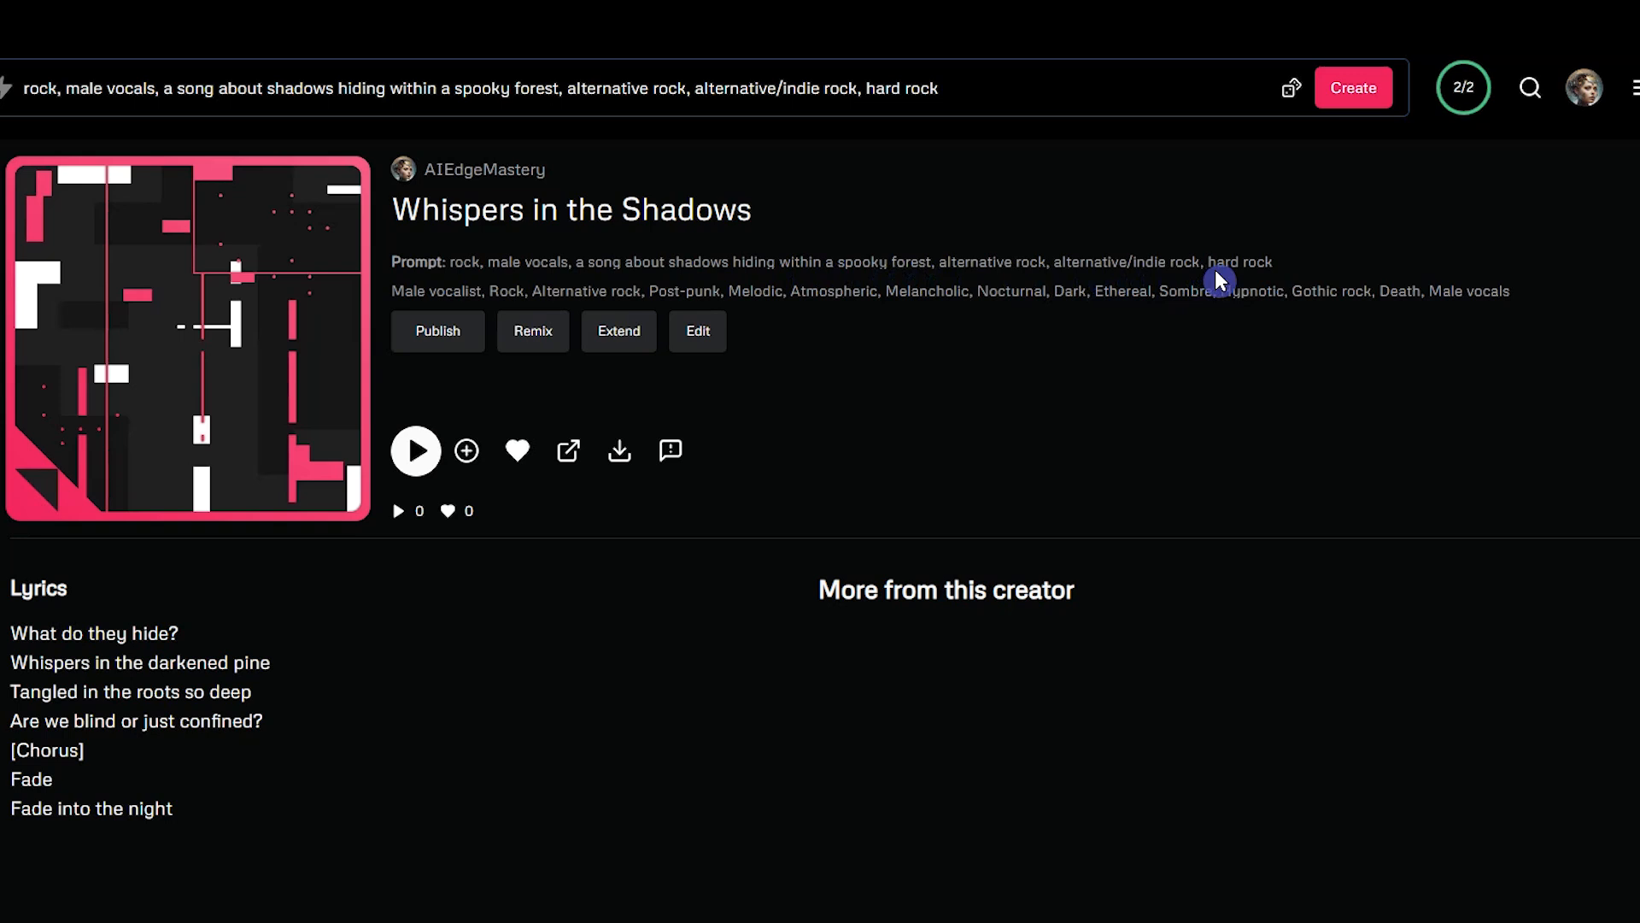
click(189, 348)
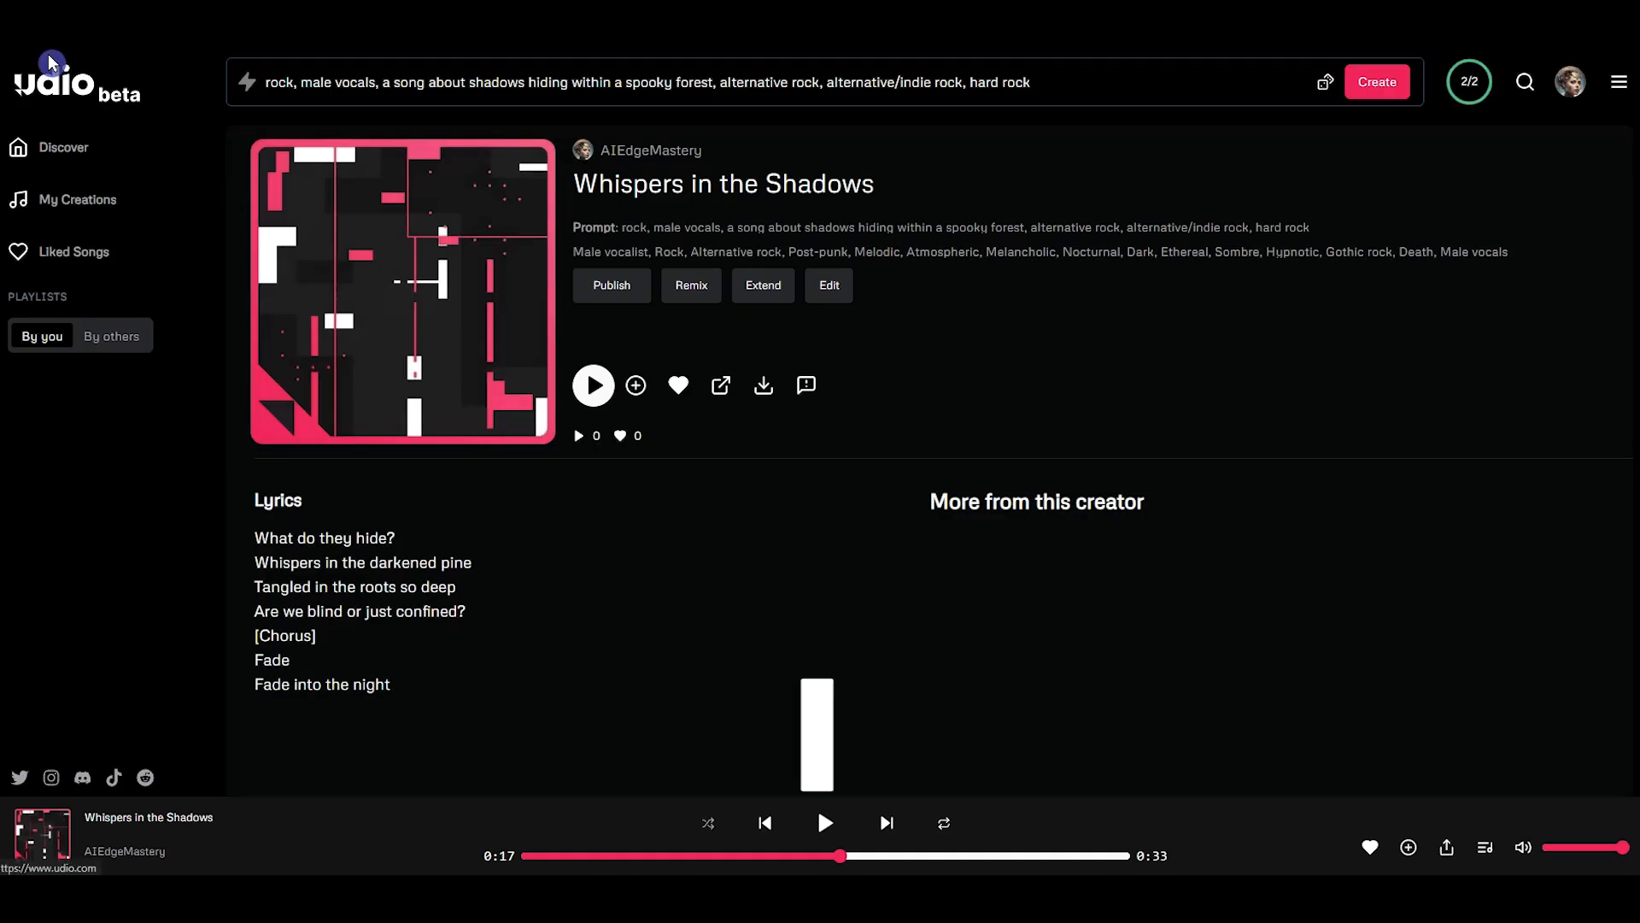
Open the Forest of Whispers track from My Creations, play it and pause it near the end.
click(77, 191)
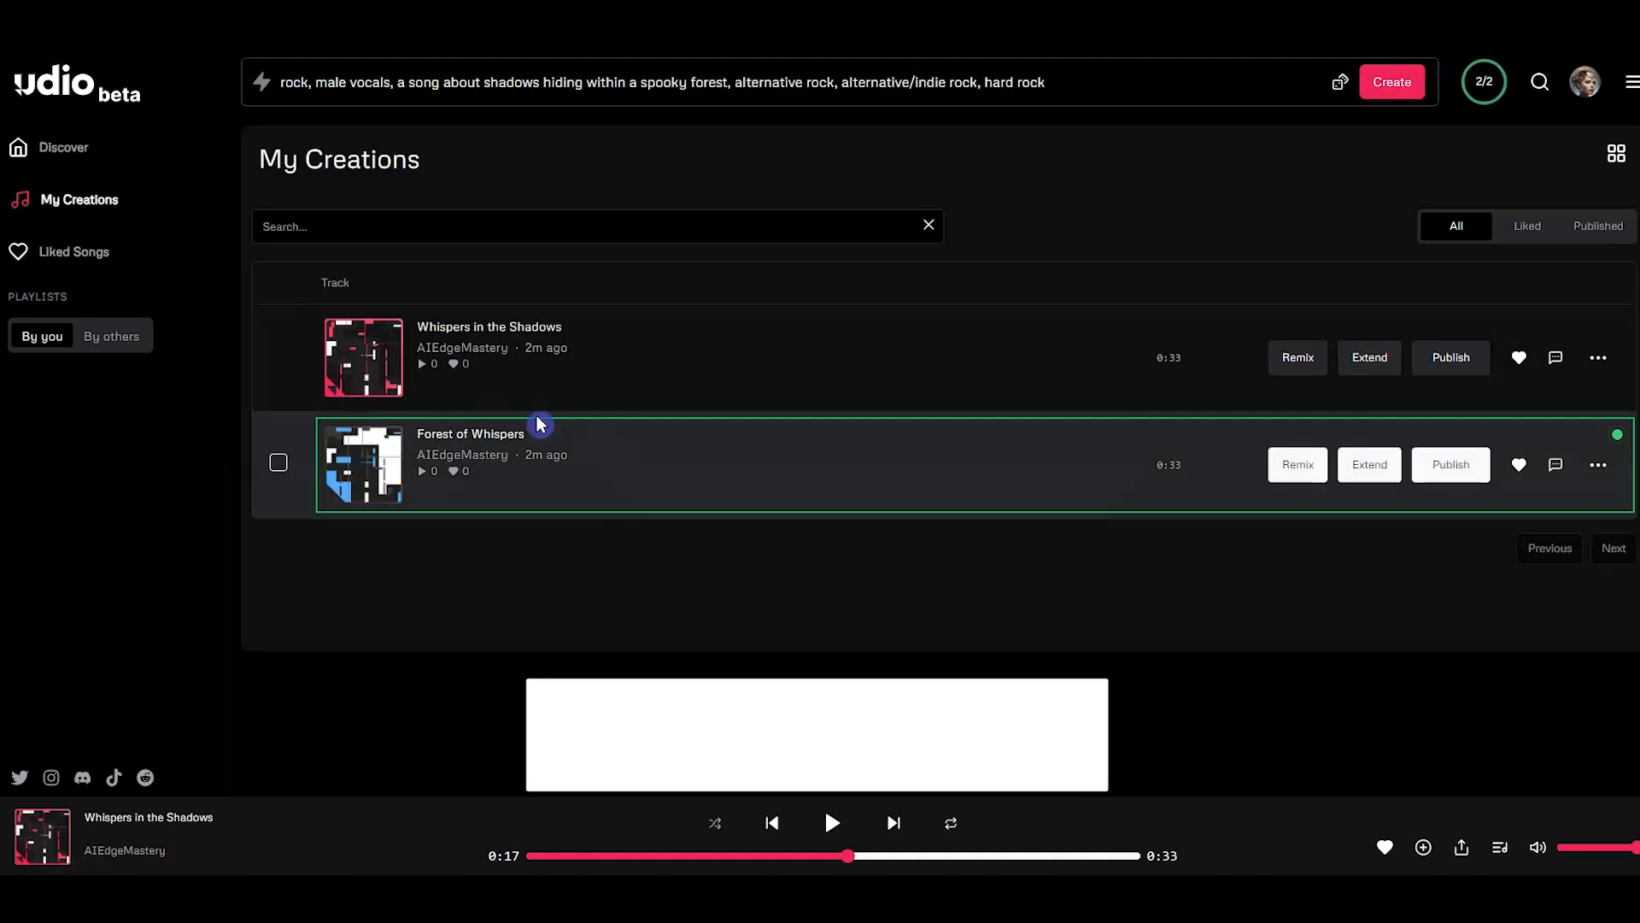
click(469, 429)
click(437, 320)
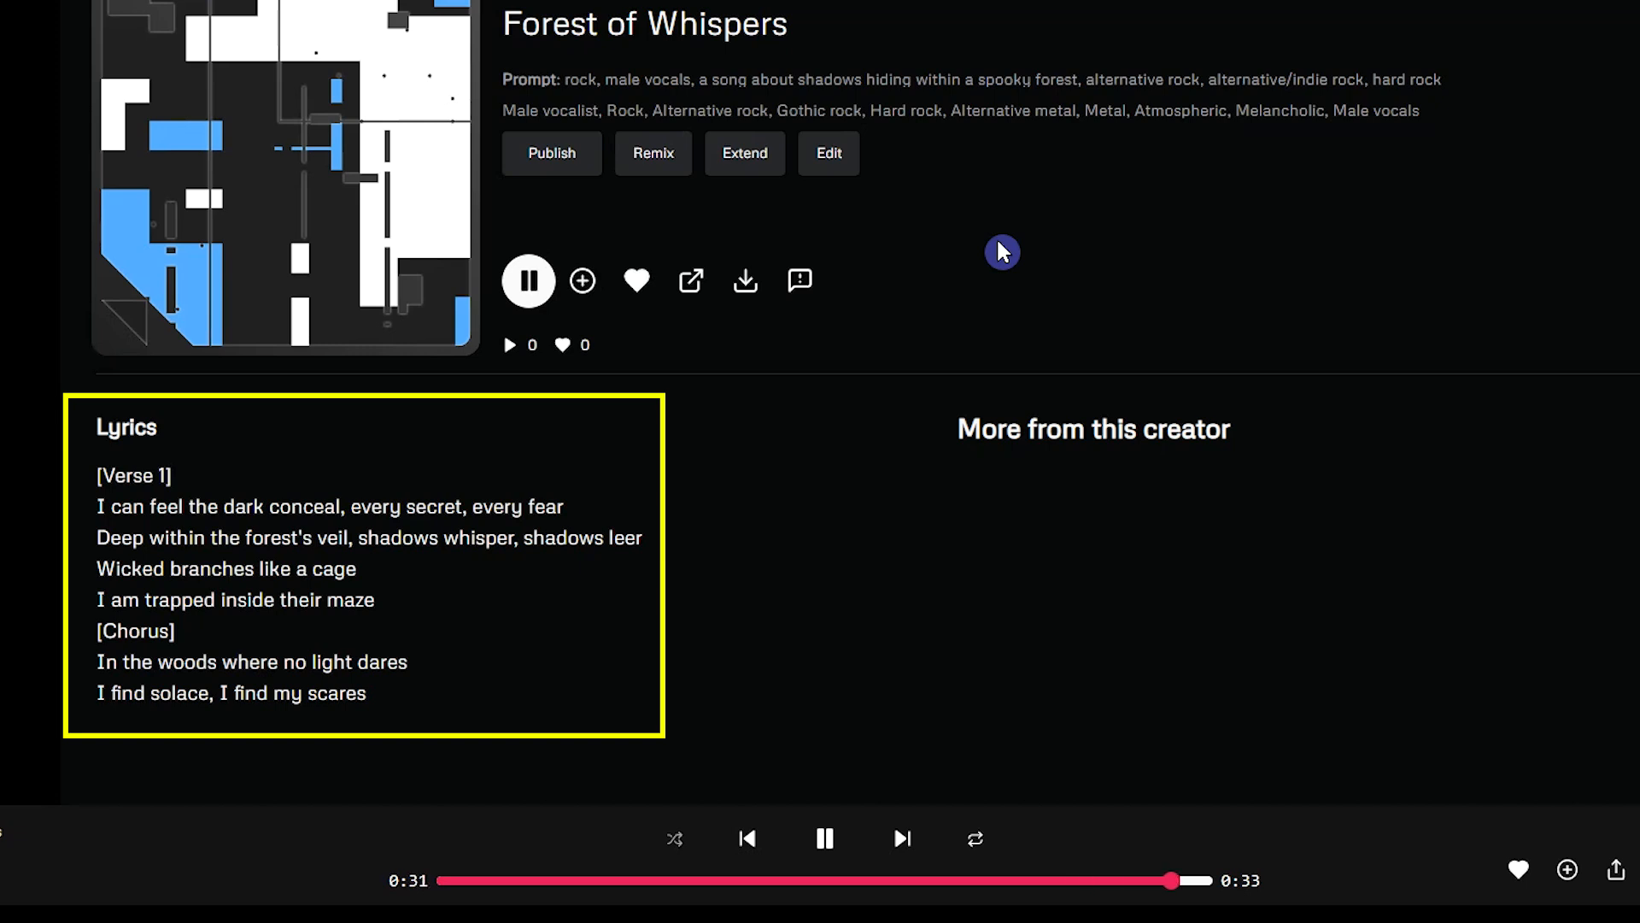
click(517, 290)
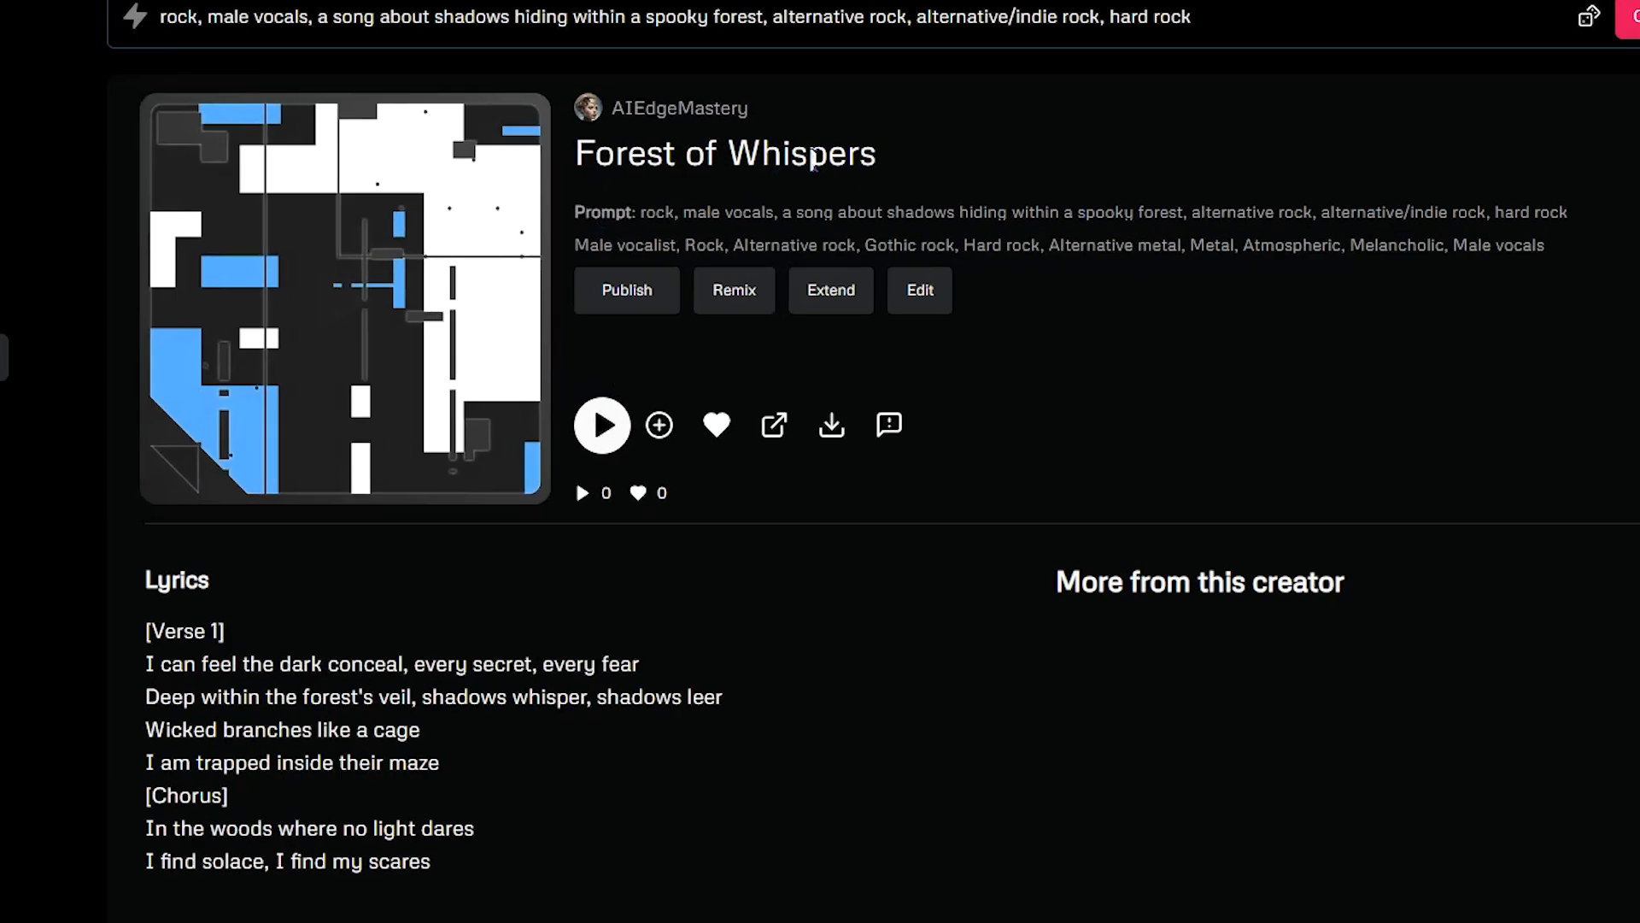
Edit the Forest of Whispers track and generate new cover art from the prompt "shadows in spooky forest".
click(1001, 306)
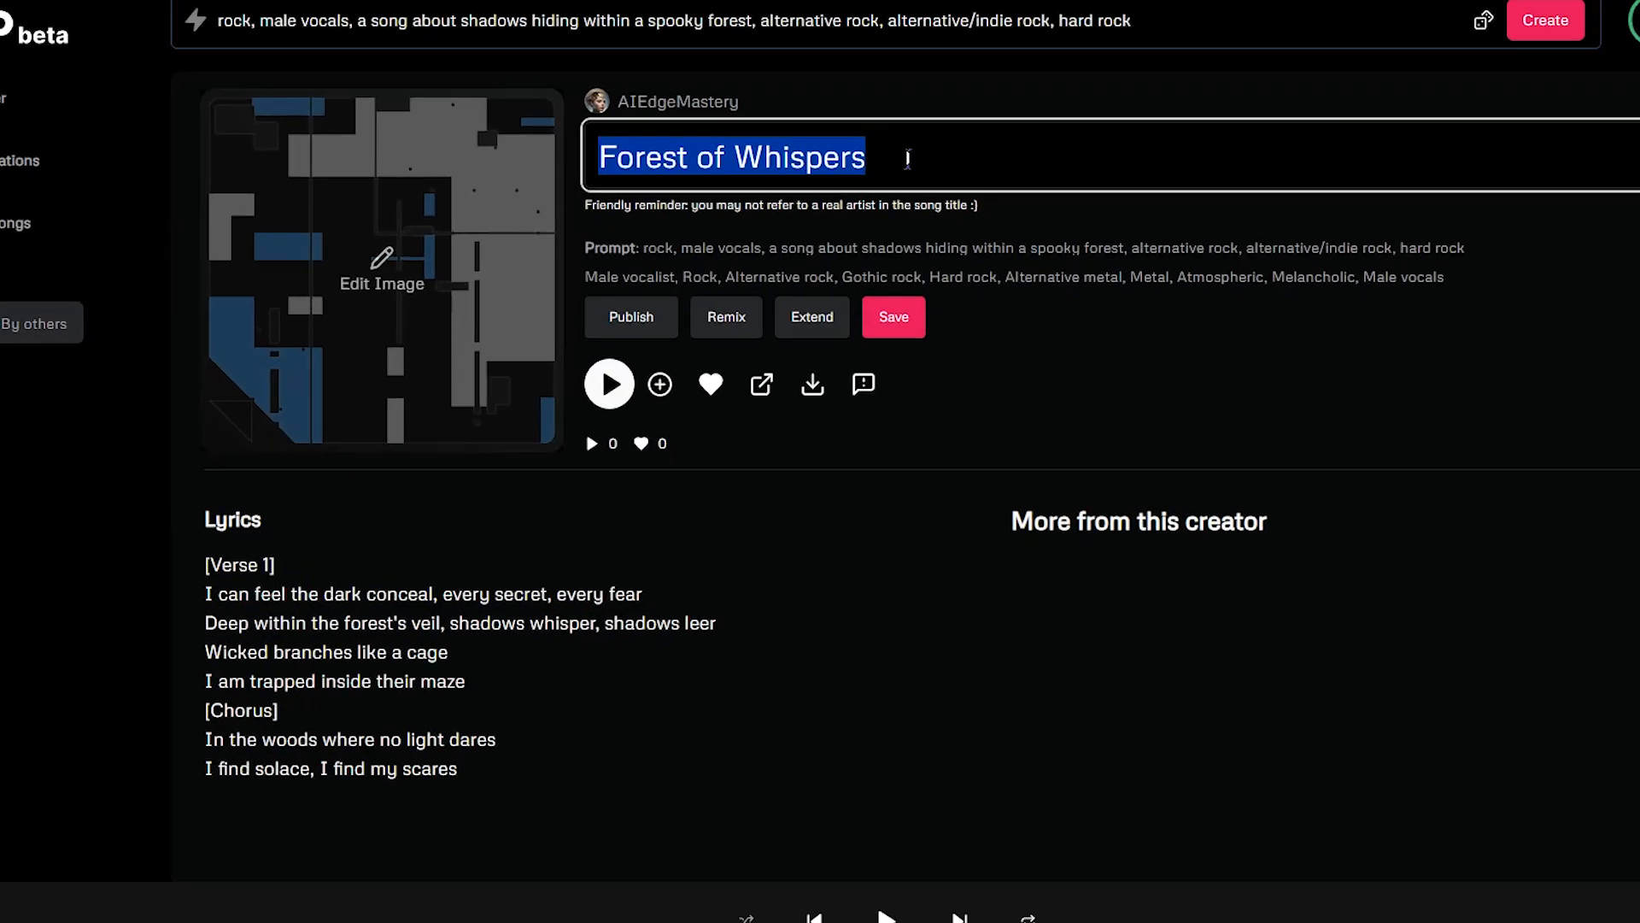
click(382, 257)
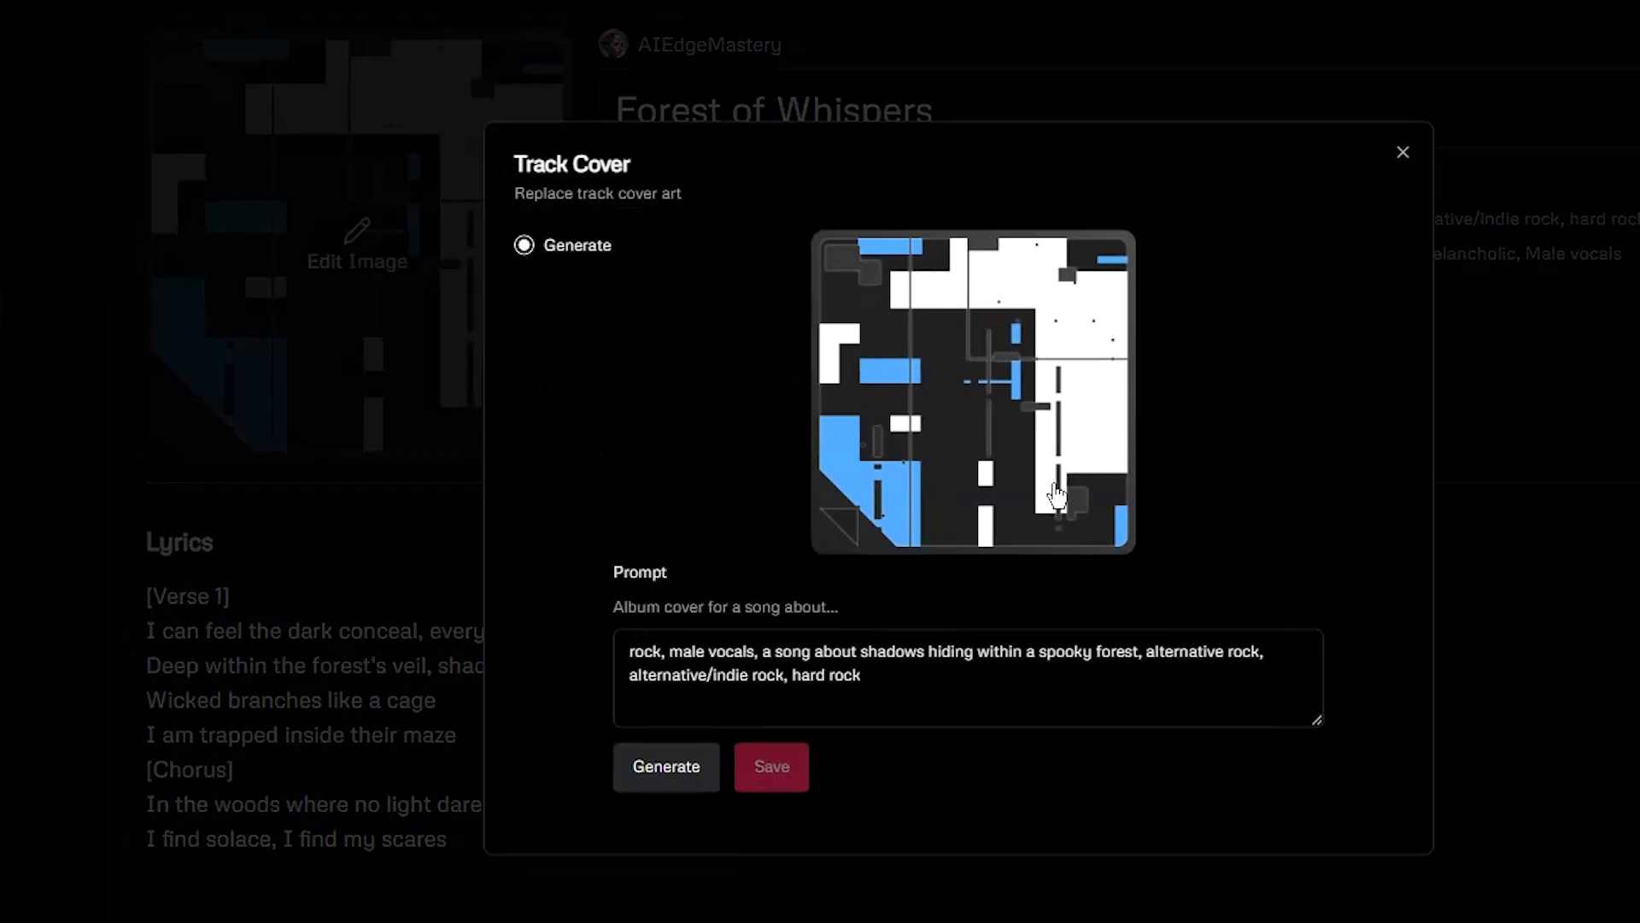
triple_click(1020, 663)
key(BackSpace)
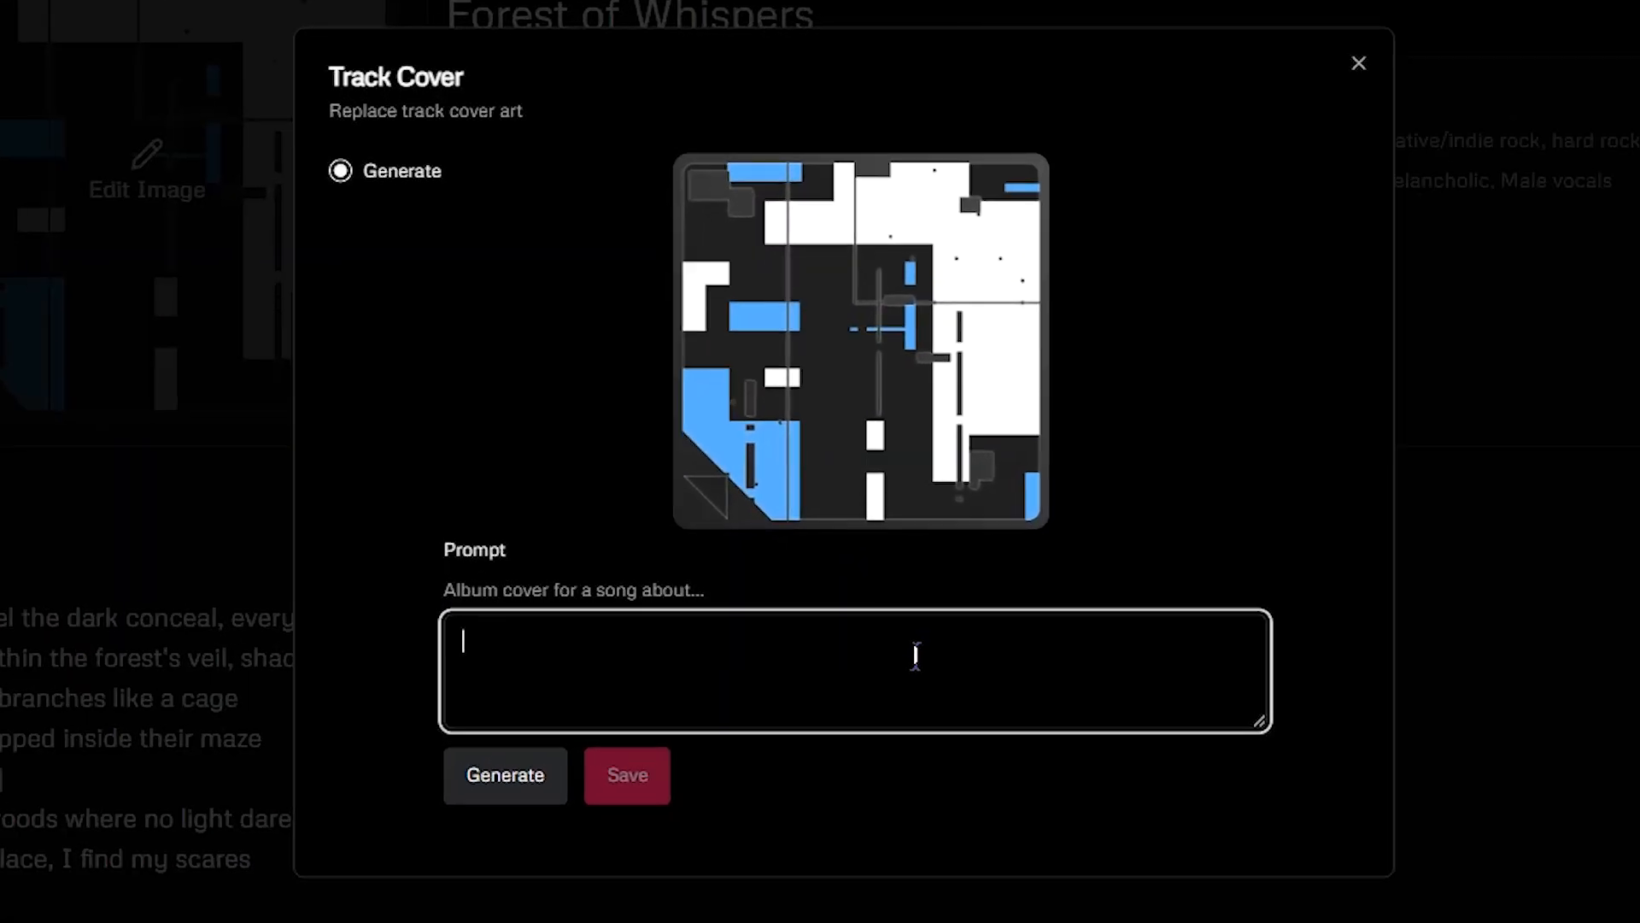
text(shadows in forest)
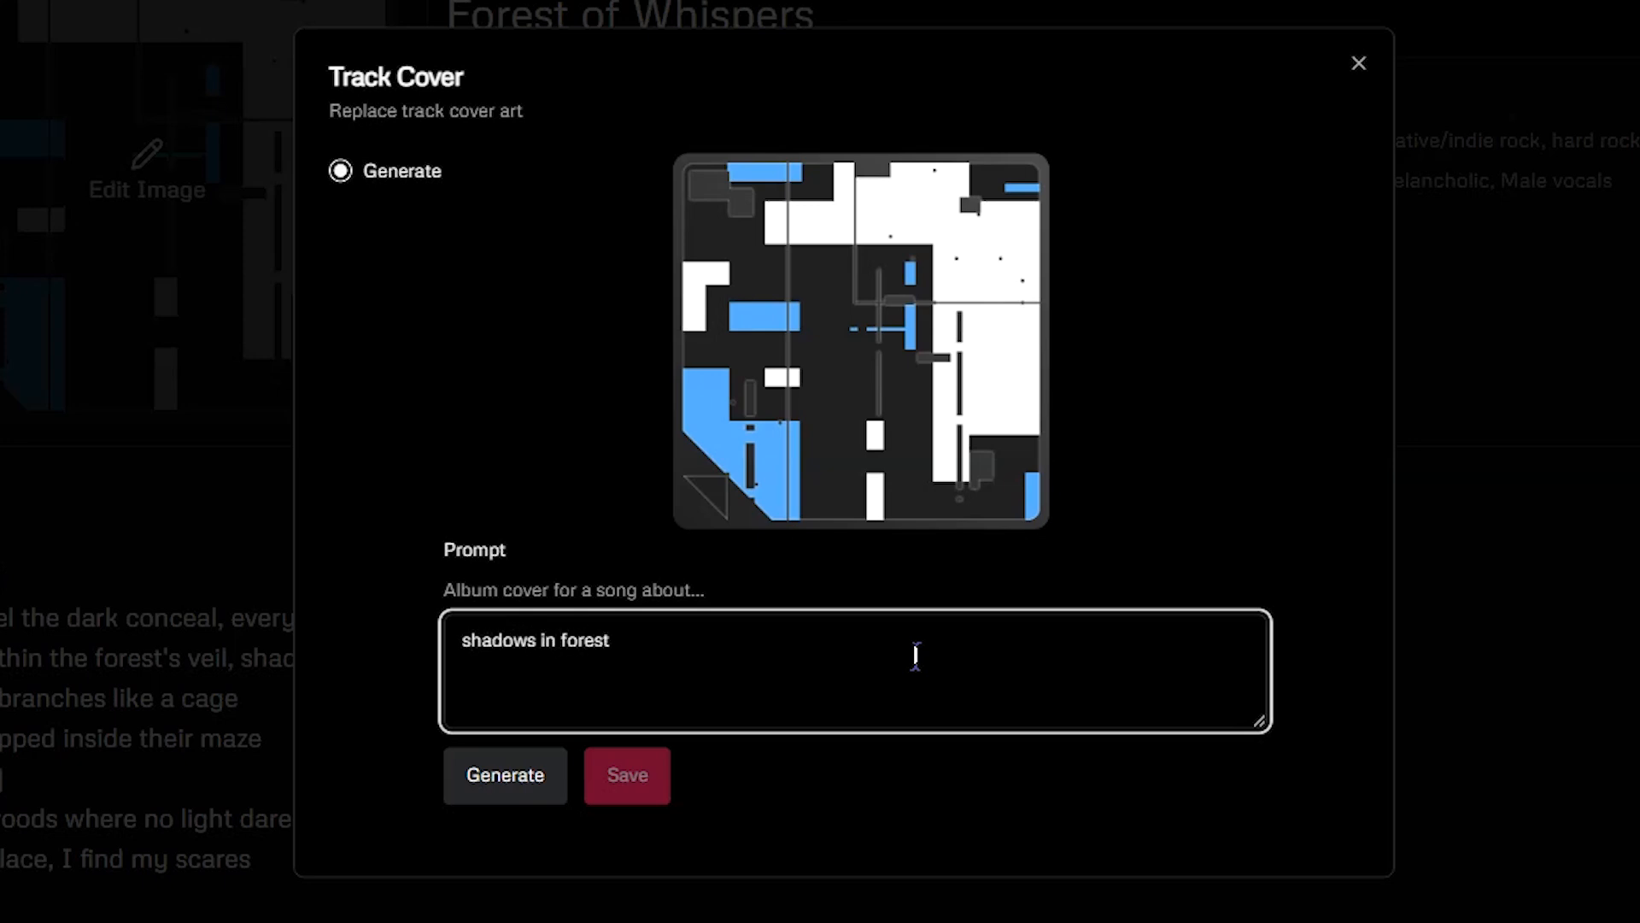
key(BackSpace)
key(BackSpace)
key(BackSpace)
key(BackSpace)
key(BackSpace)
key(BackSpace)
text(spooky forest)
click(505, 775)
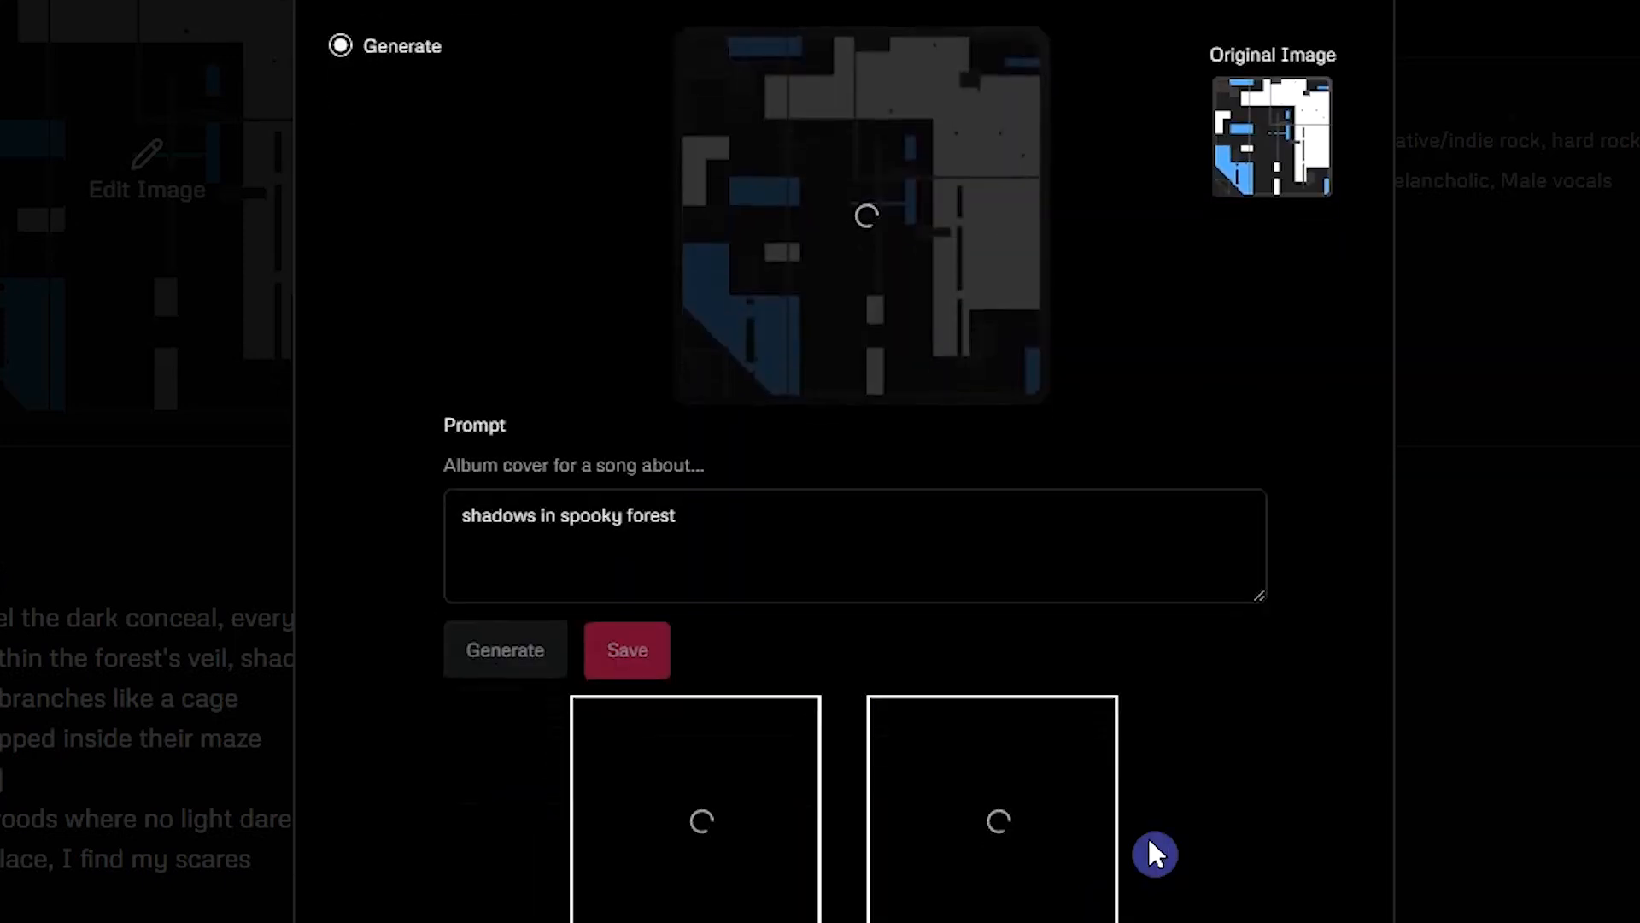
Review the generated cover variants and save the tangled-branches forest image as the track cover.
click(748, 732)
click(980, 732)
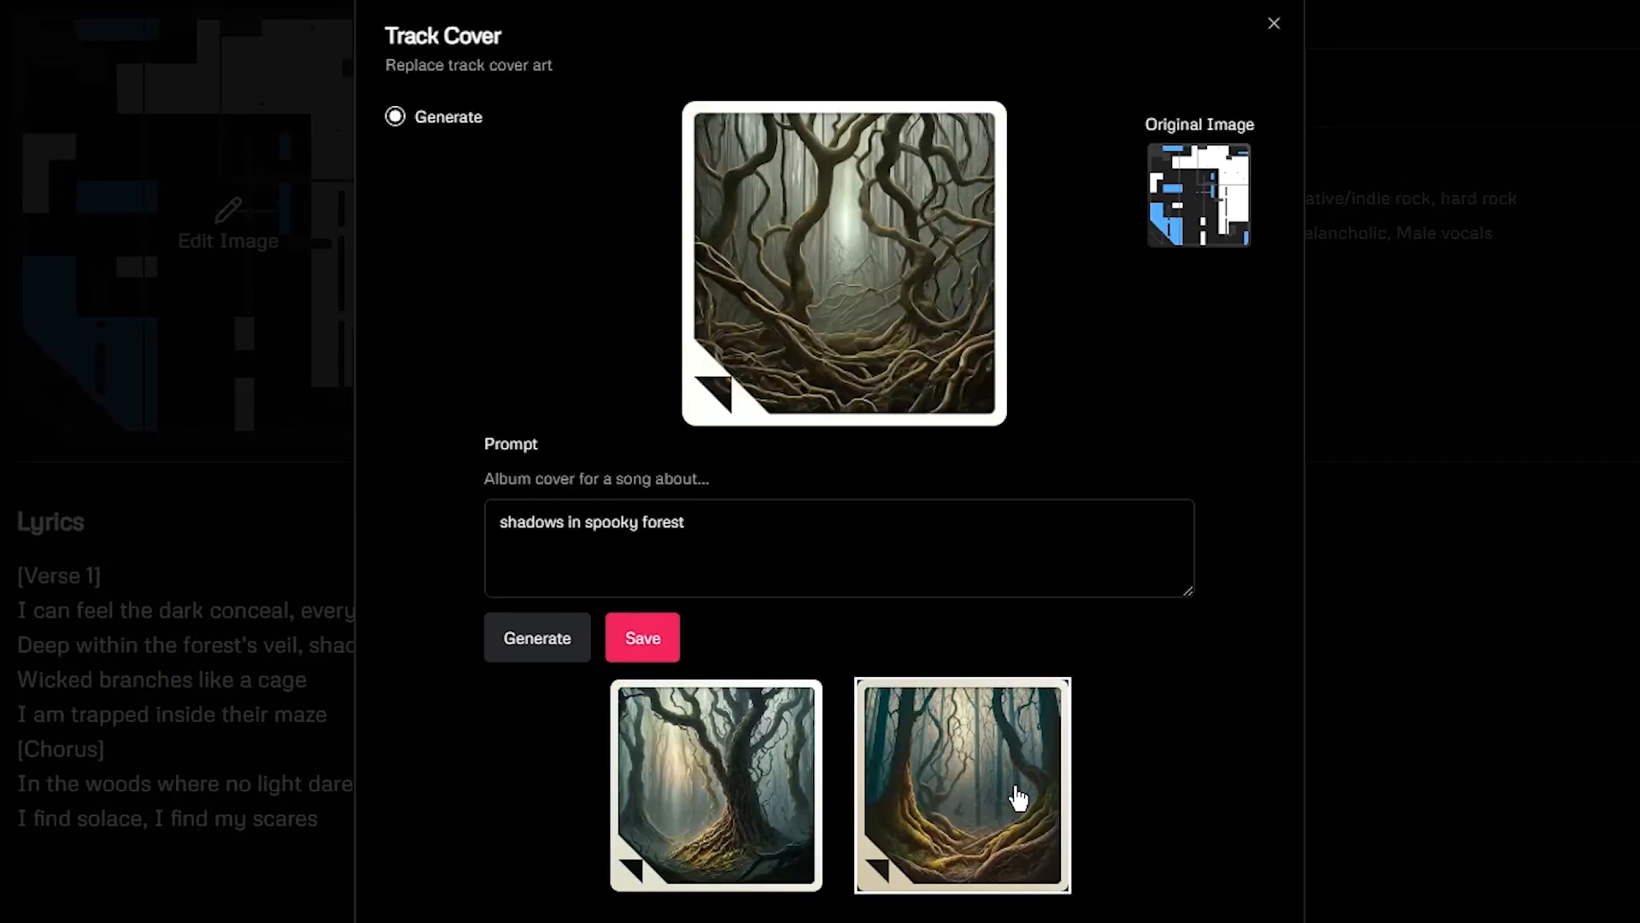
drag(735, 523, 479, 538)
click(722, 537)
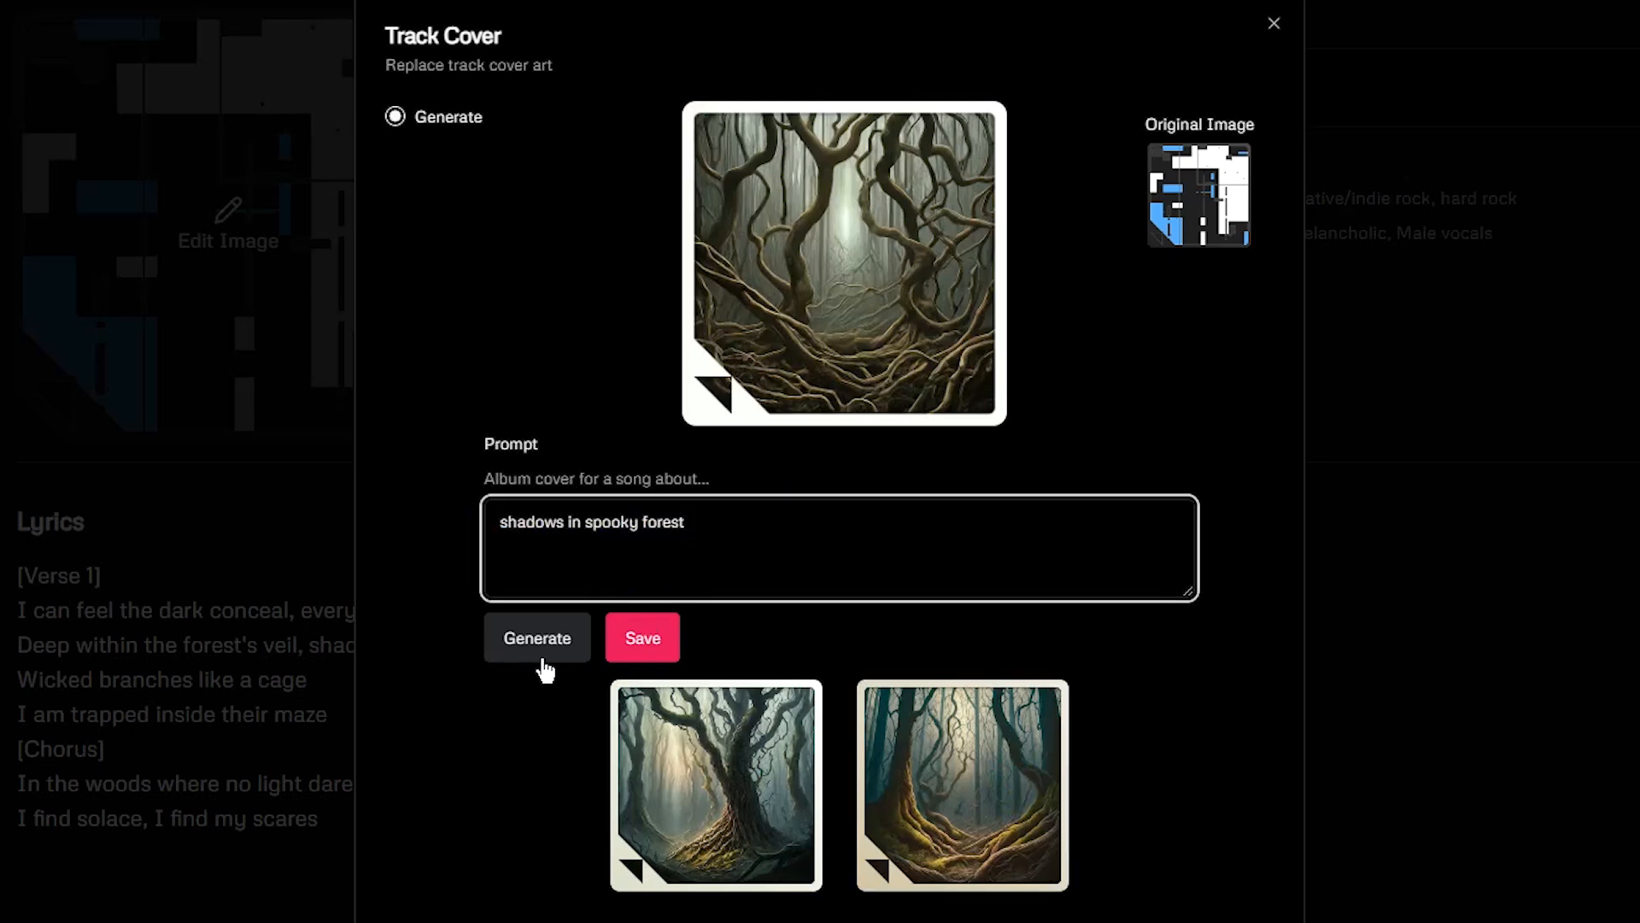
click(657, 642)
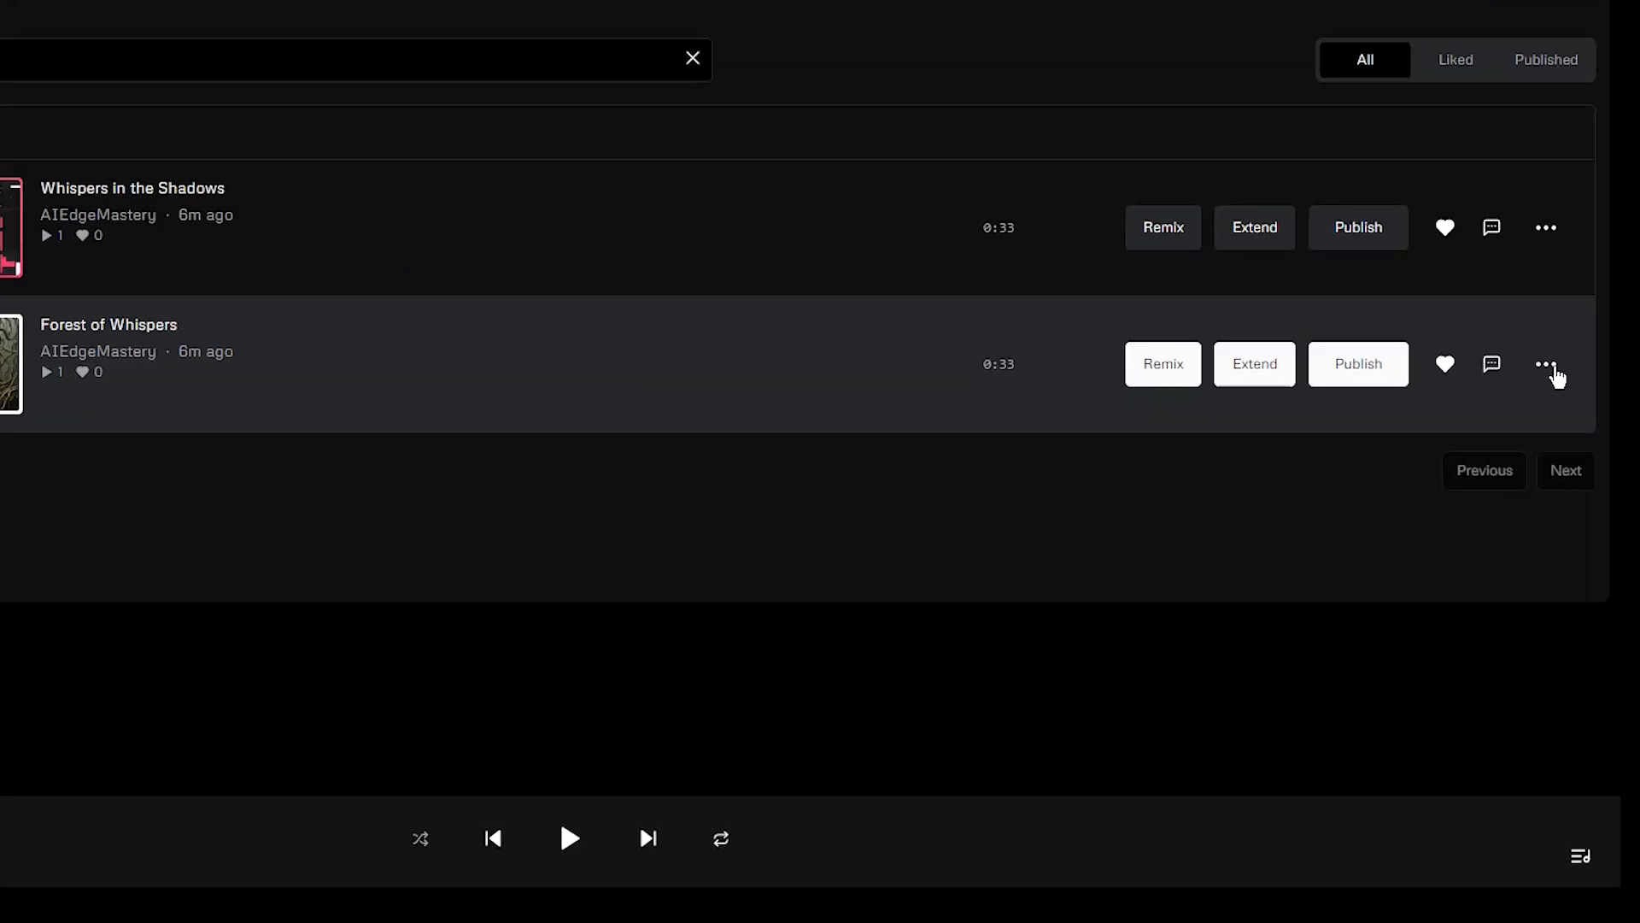
Open the additional options of the Forest of Whispers track and examine them.
click(1546, 363)
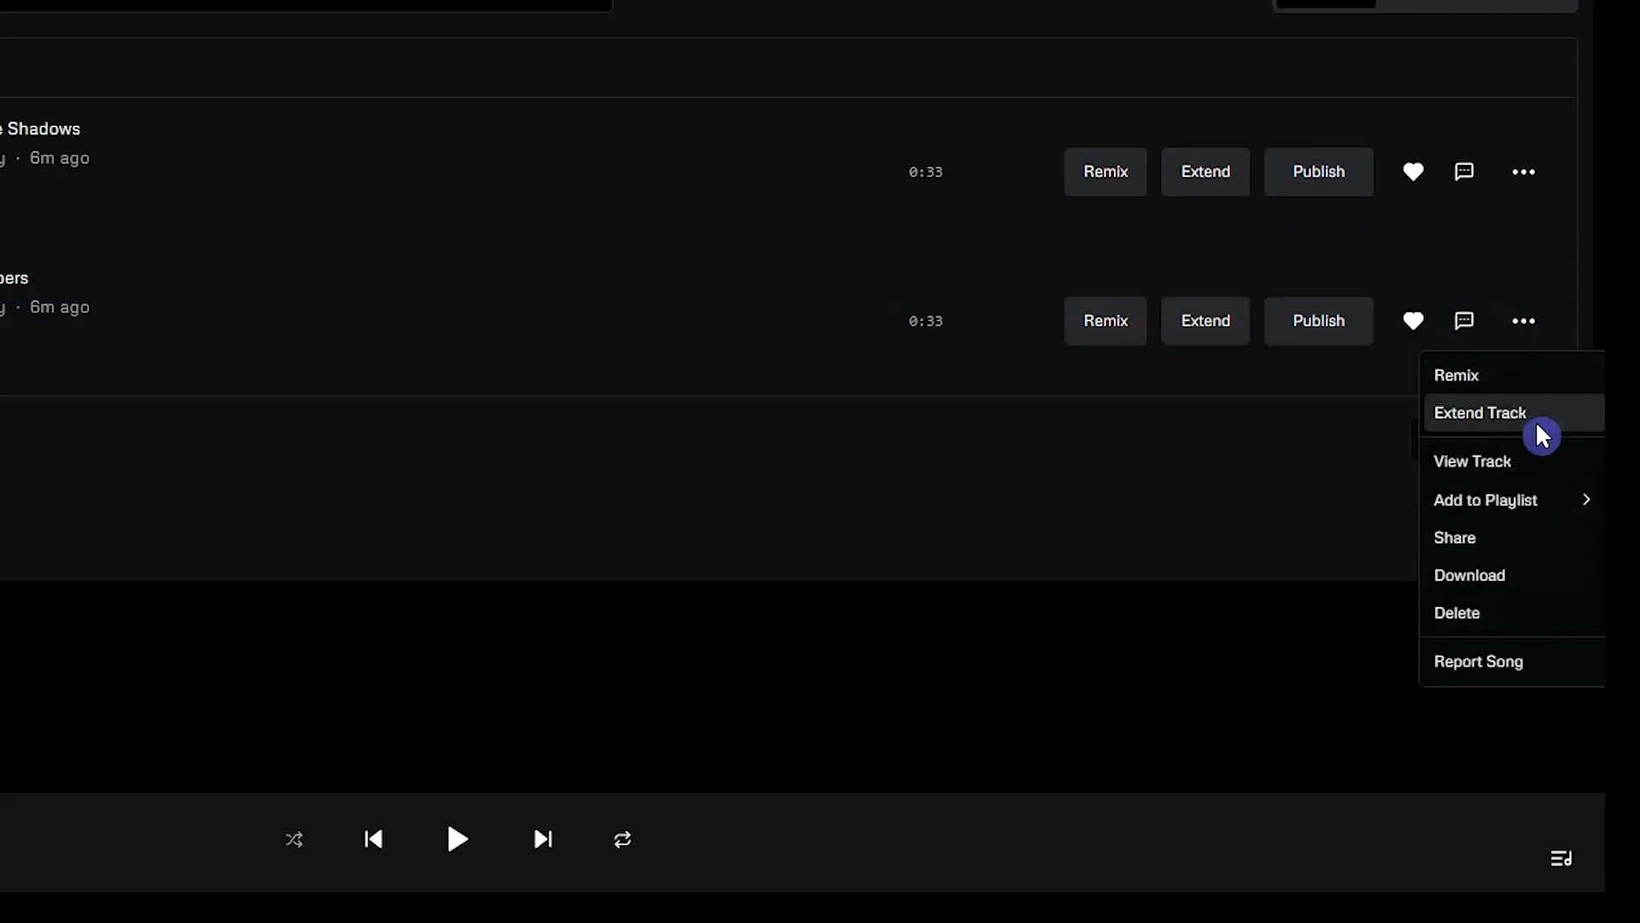
mouse_move(1569, 515)
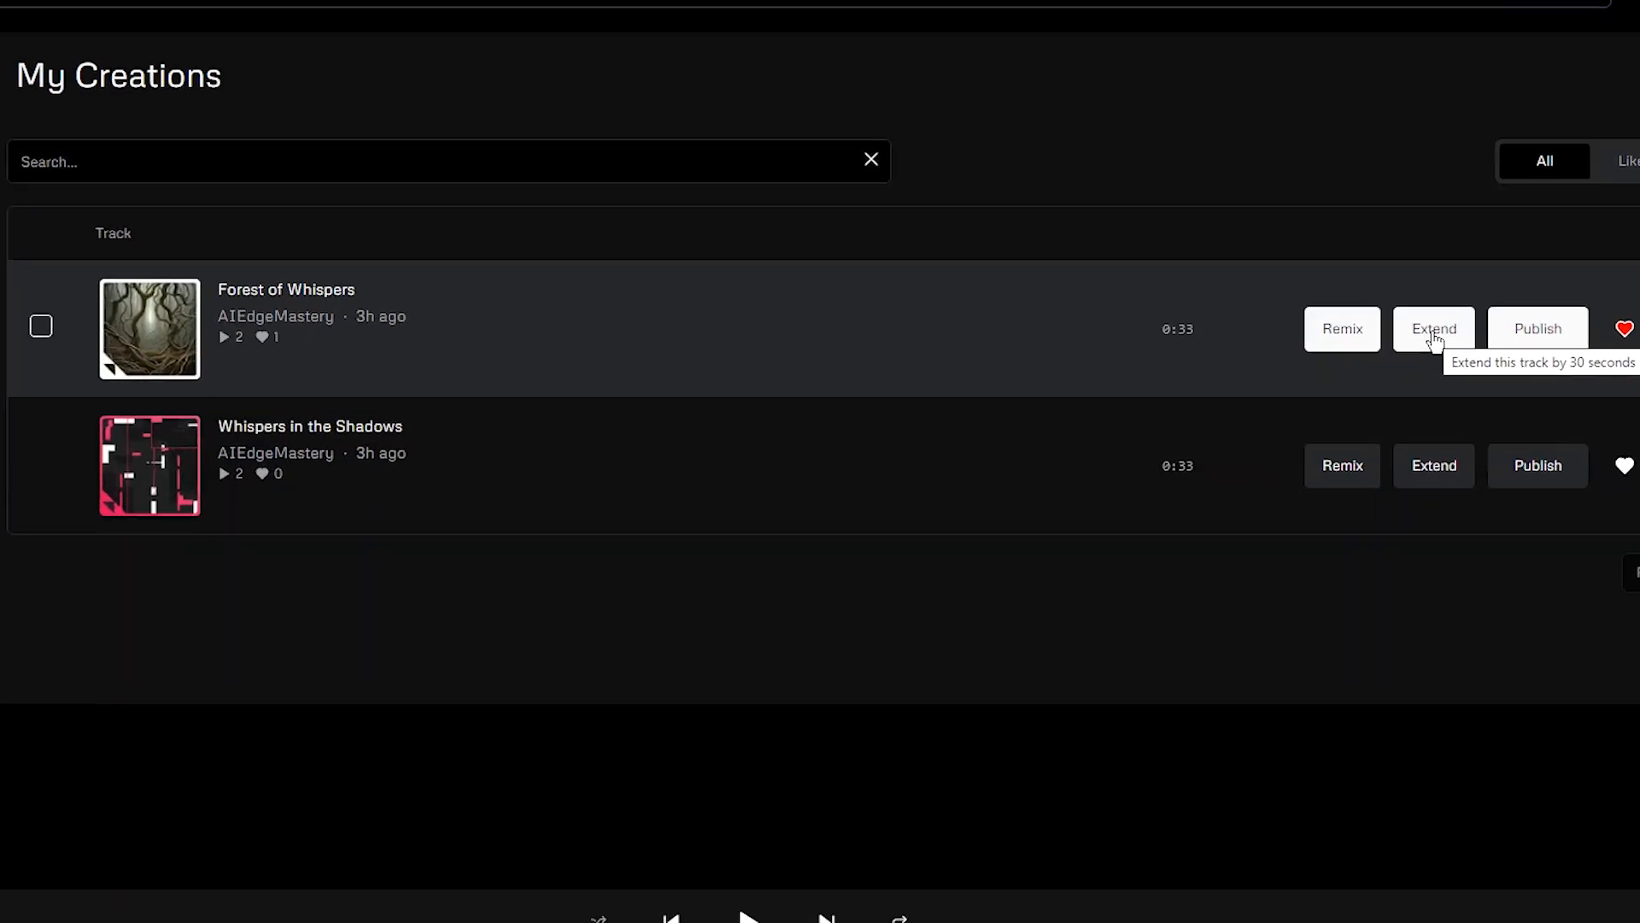
Open the extension settings for Forest of Whispers and try the placements Add Intro, Add Section before, Add Section after and Add Outro.
click(1433, 337)
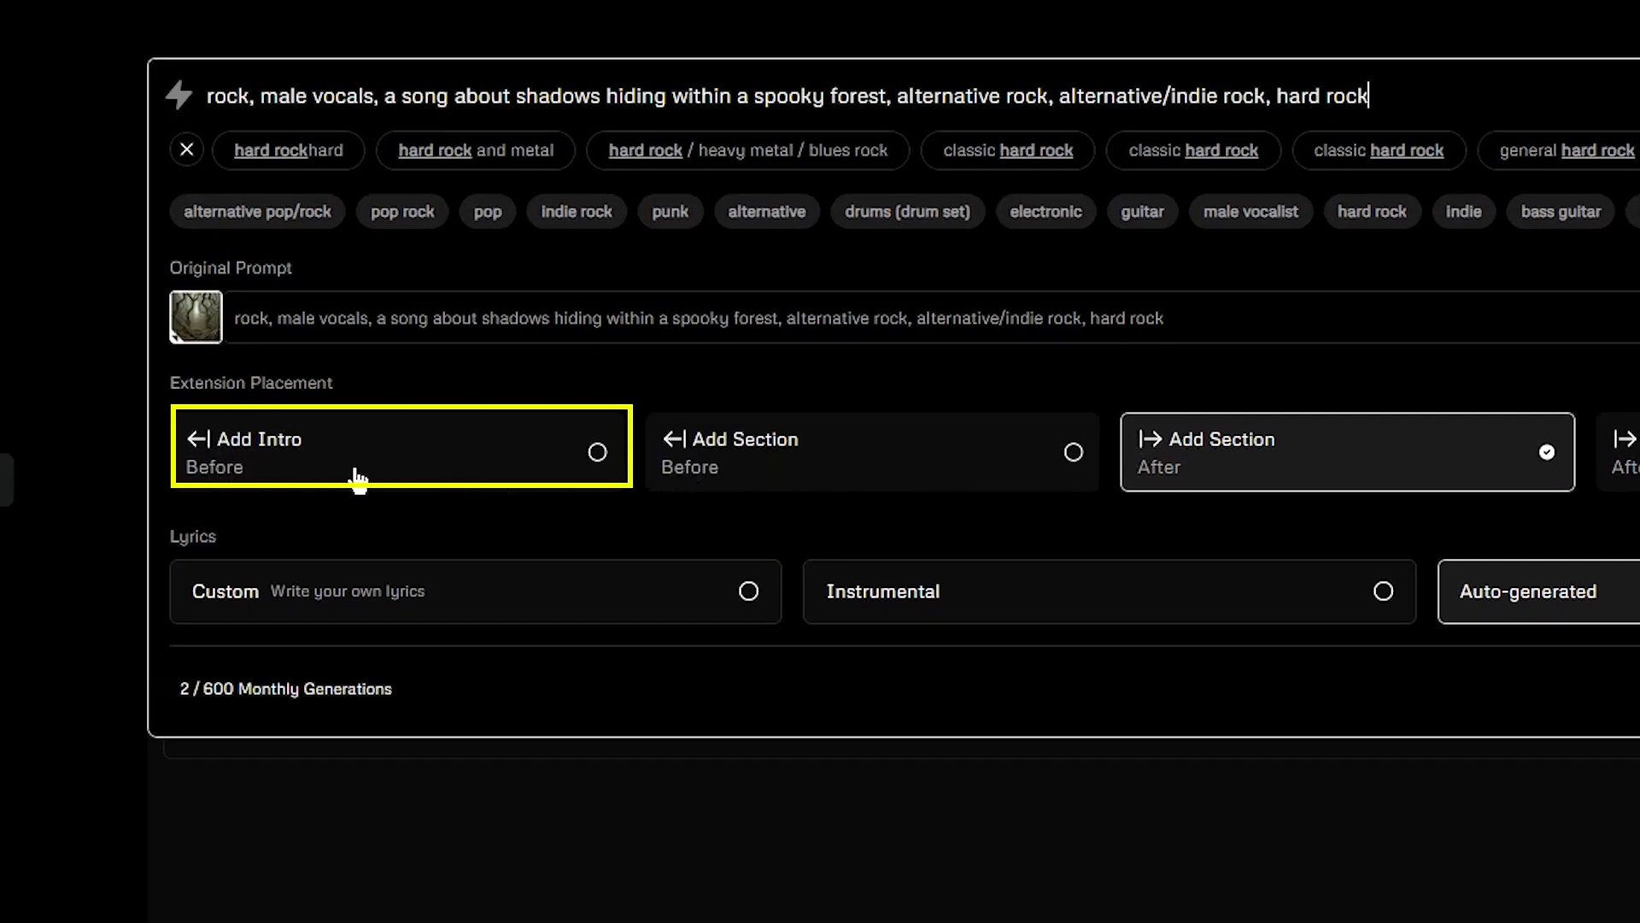
click(595, 460)
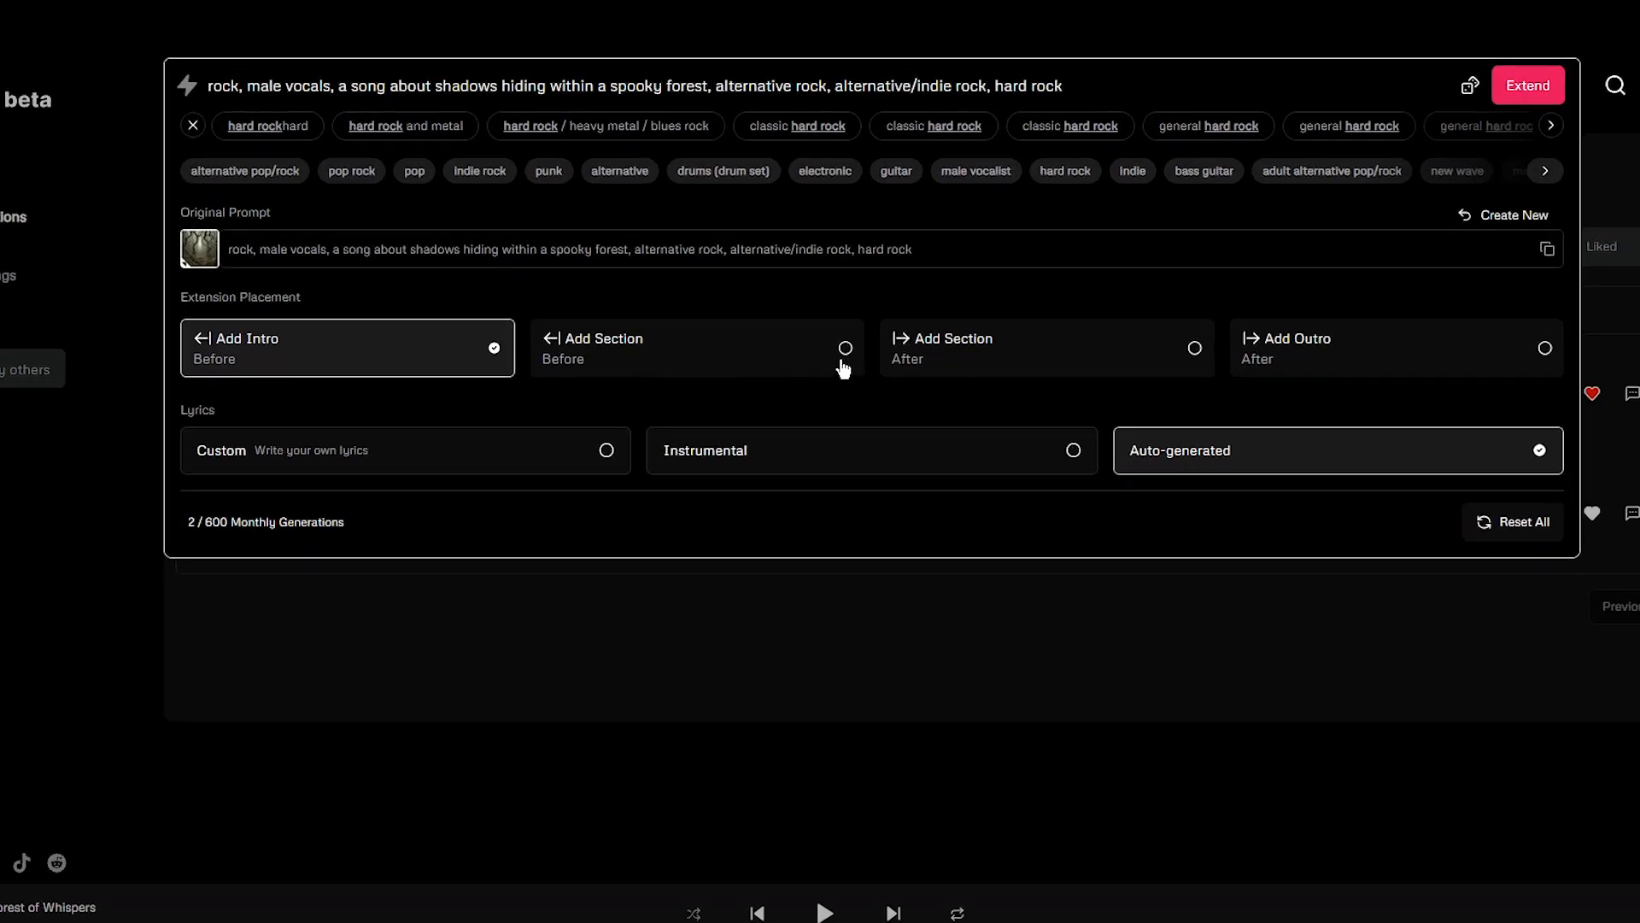
click(1060, 458)
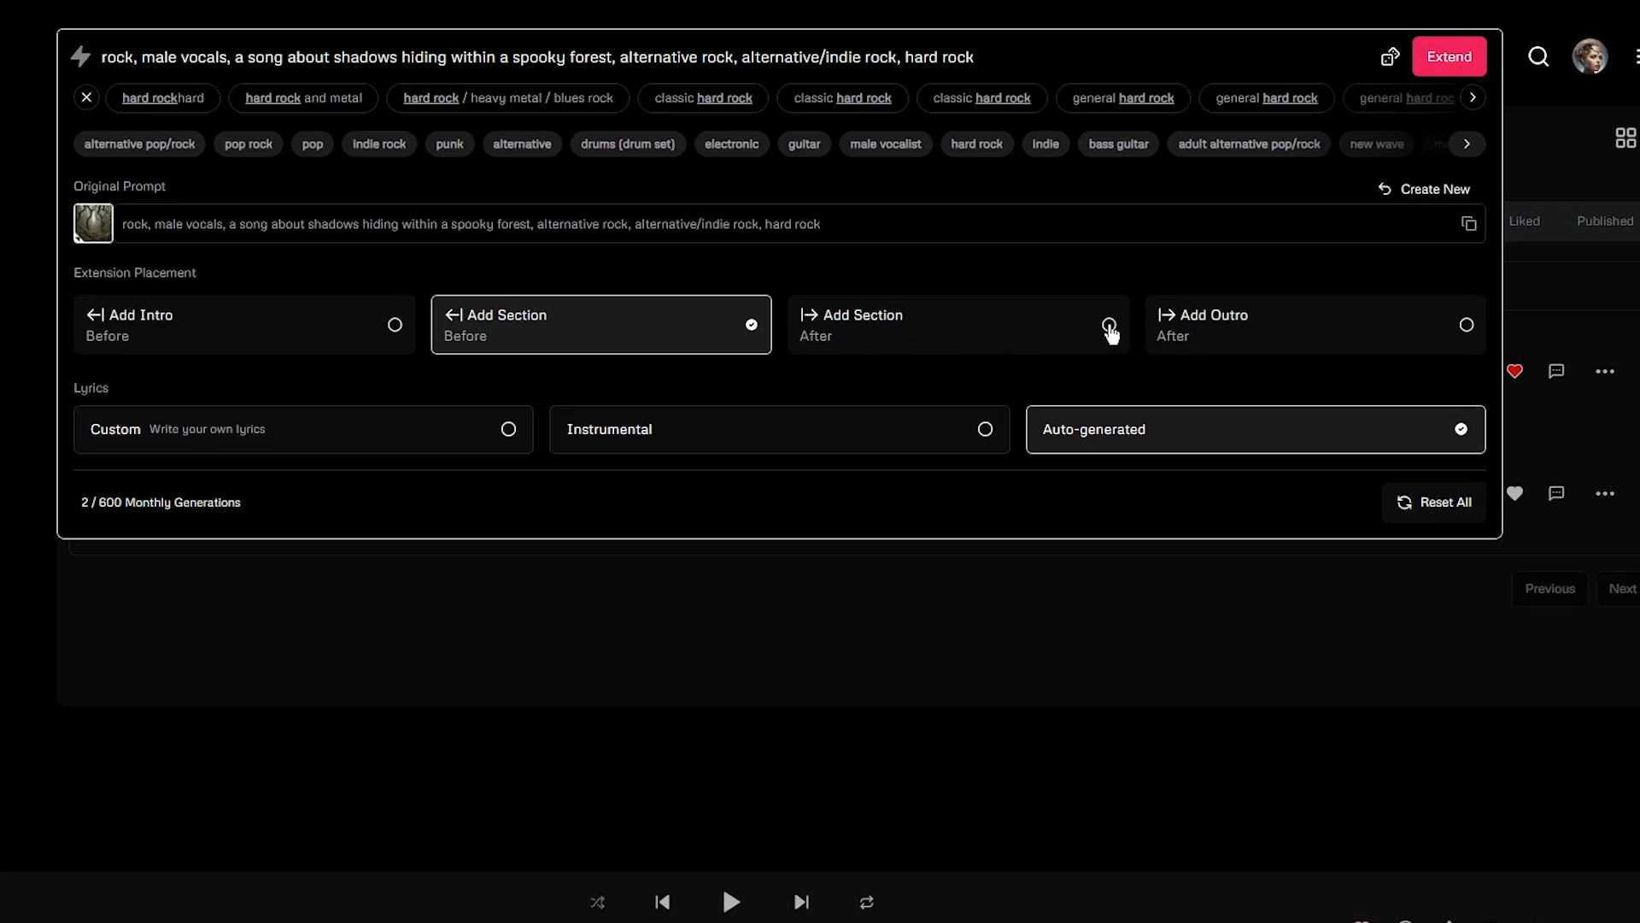
click(1019, 427)
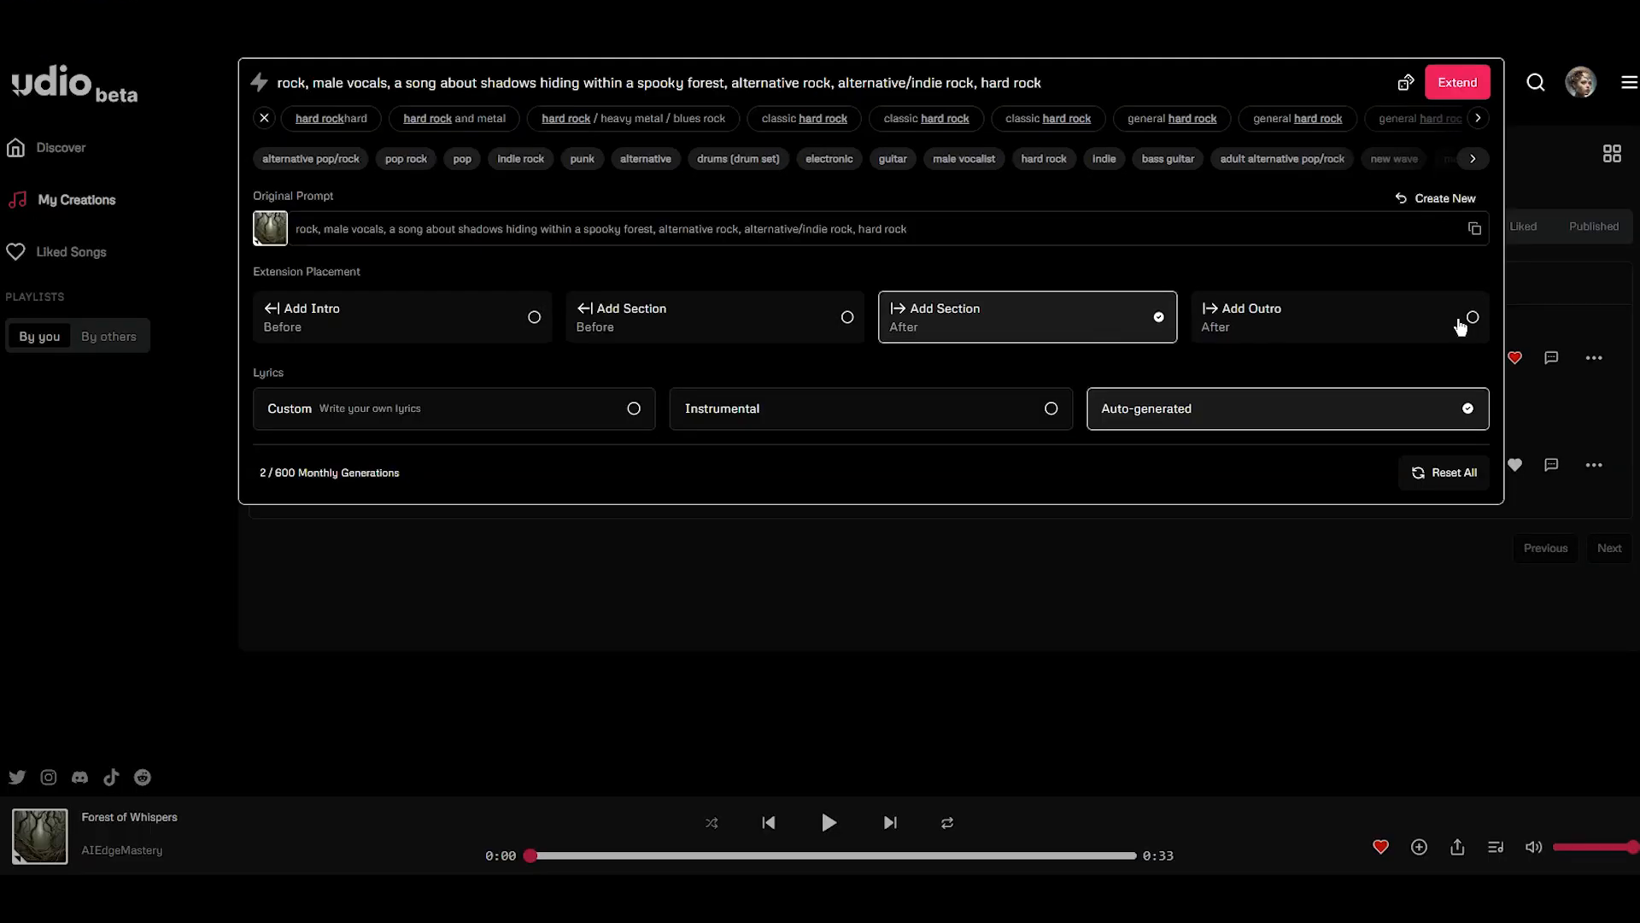
click(1437, 346)
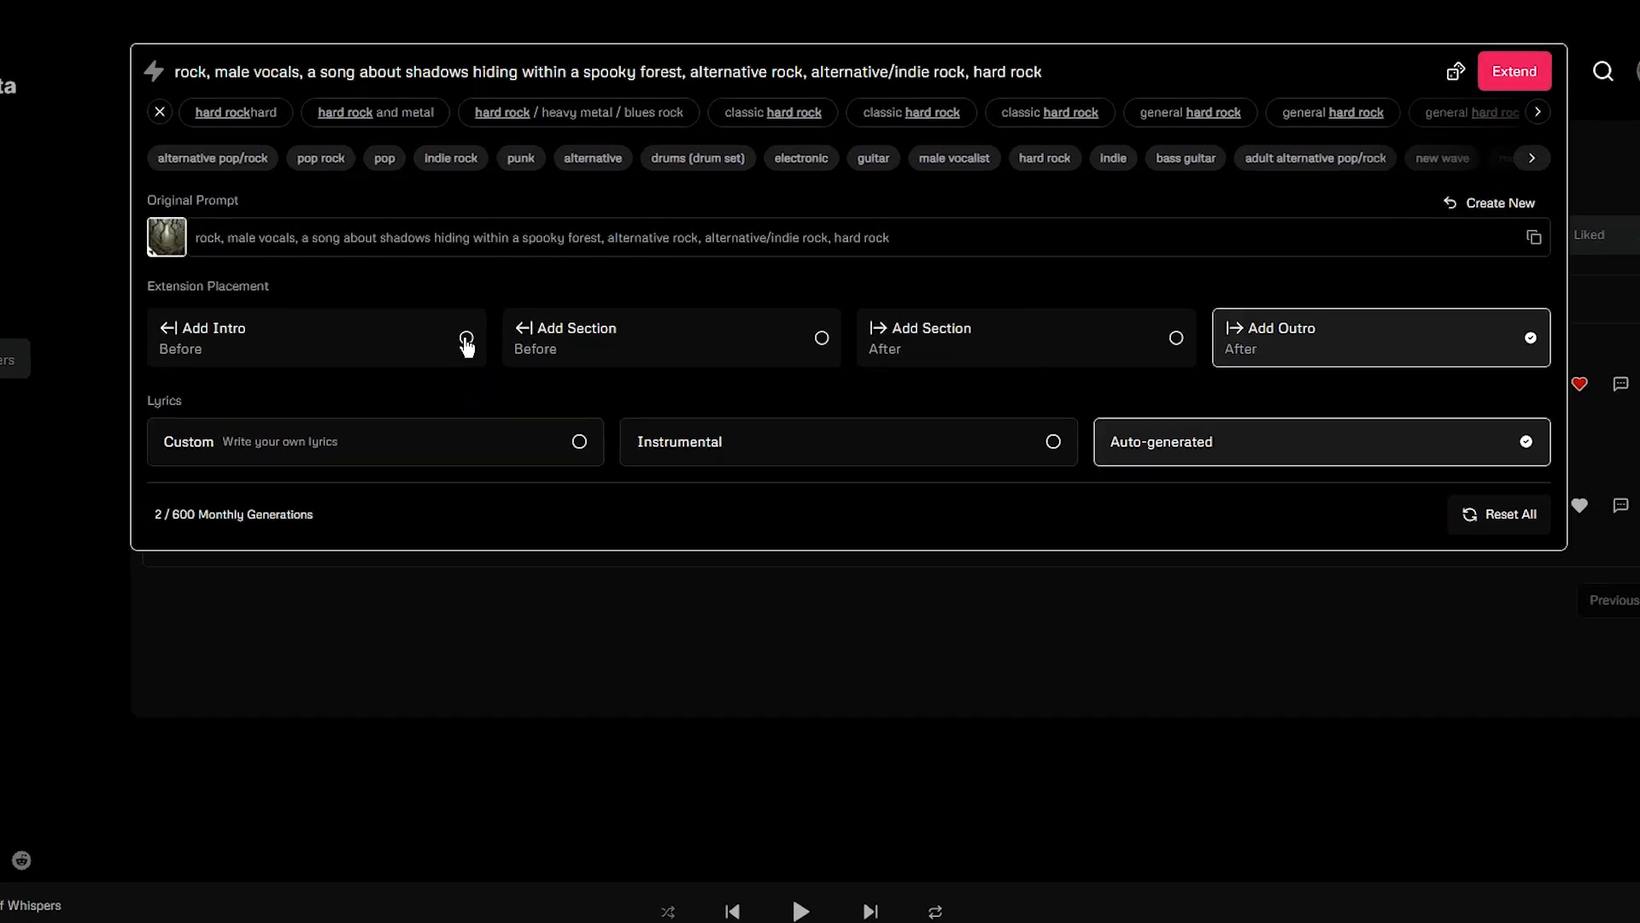
Extend Forest of Whispers with an intro placed before it, using the Instrumental lyrics option.
click(274, 373)
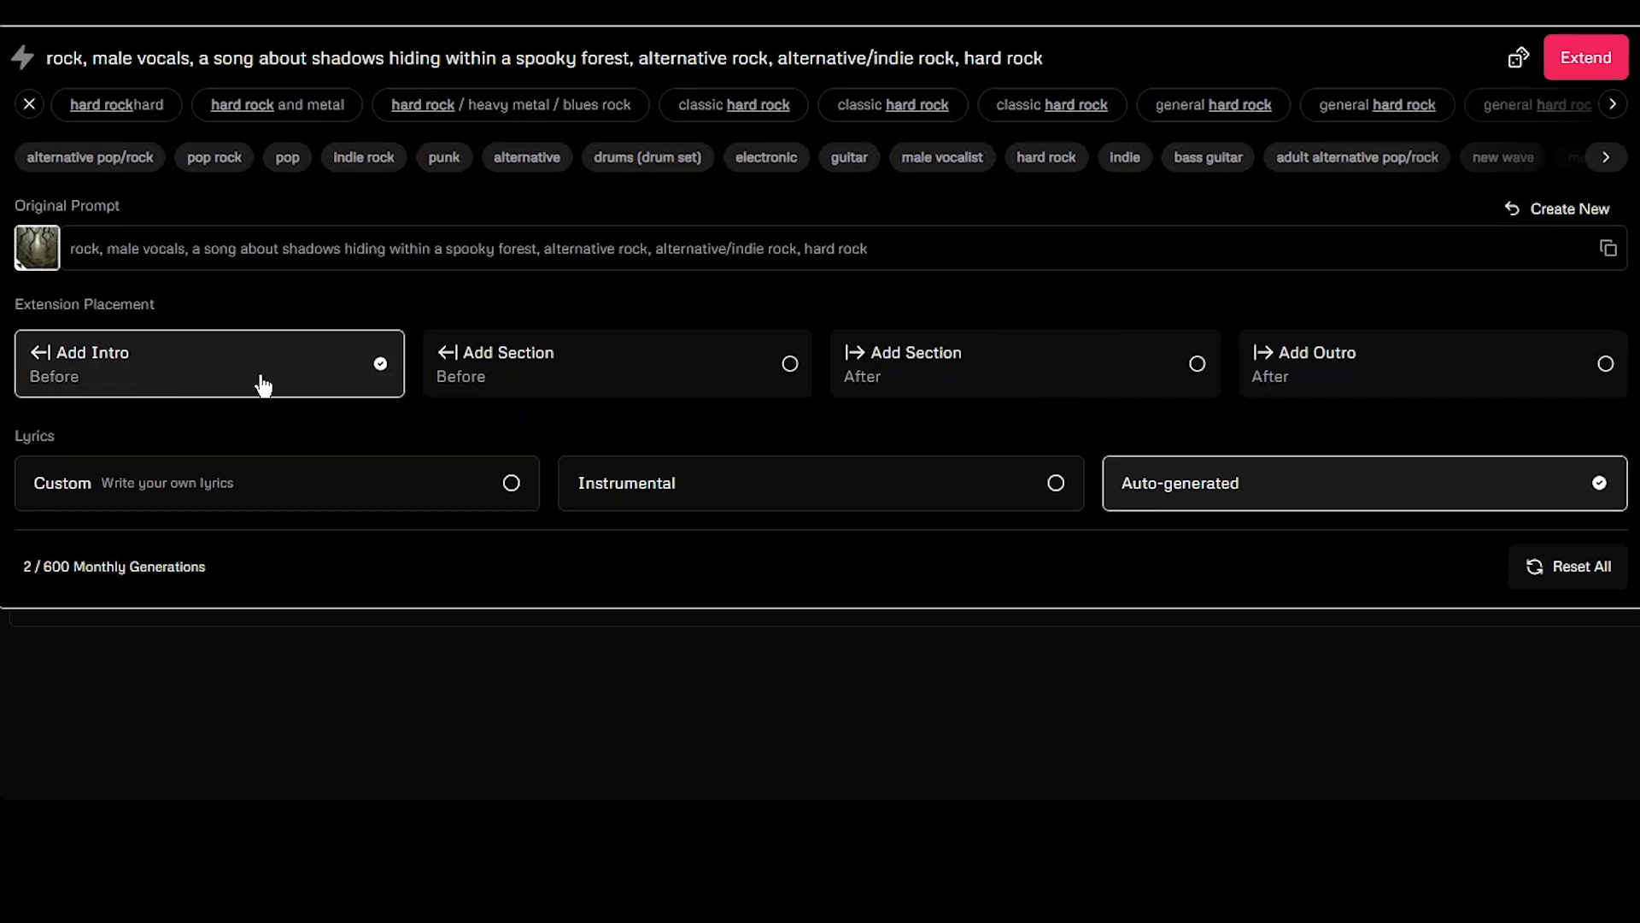
click(1037, 486)
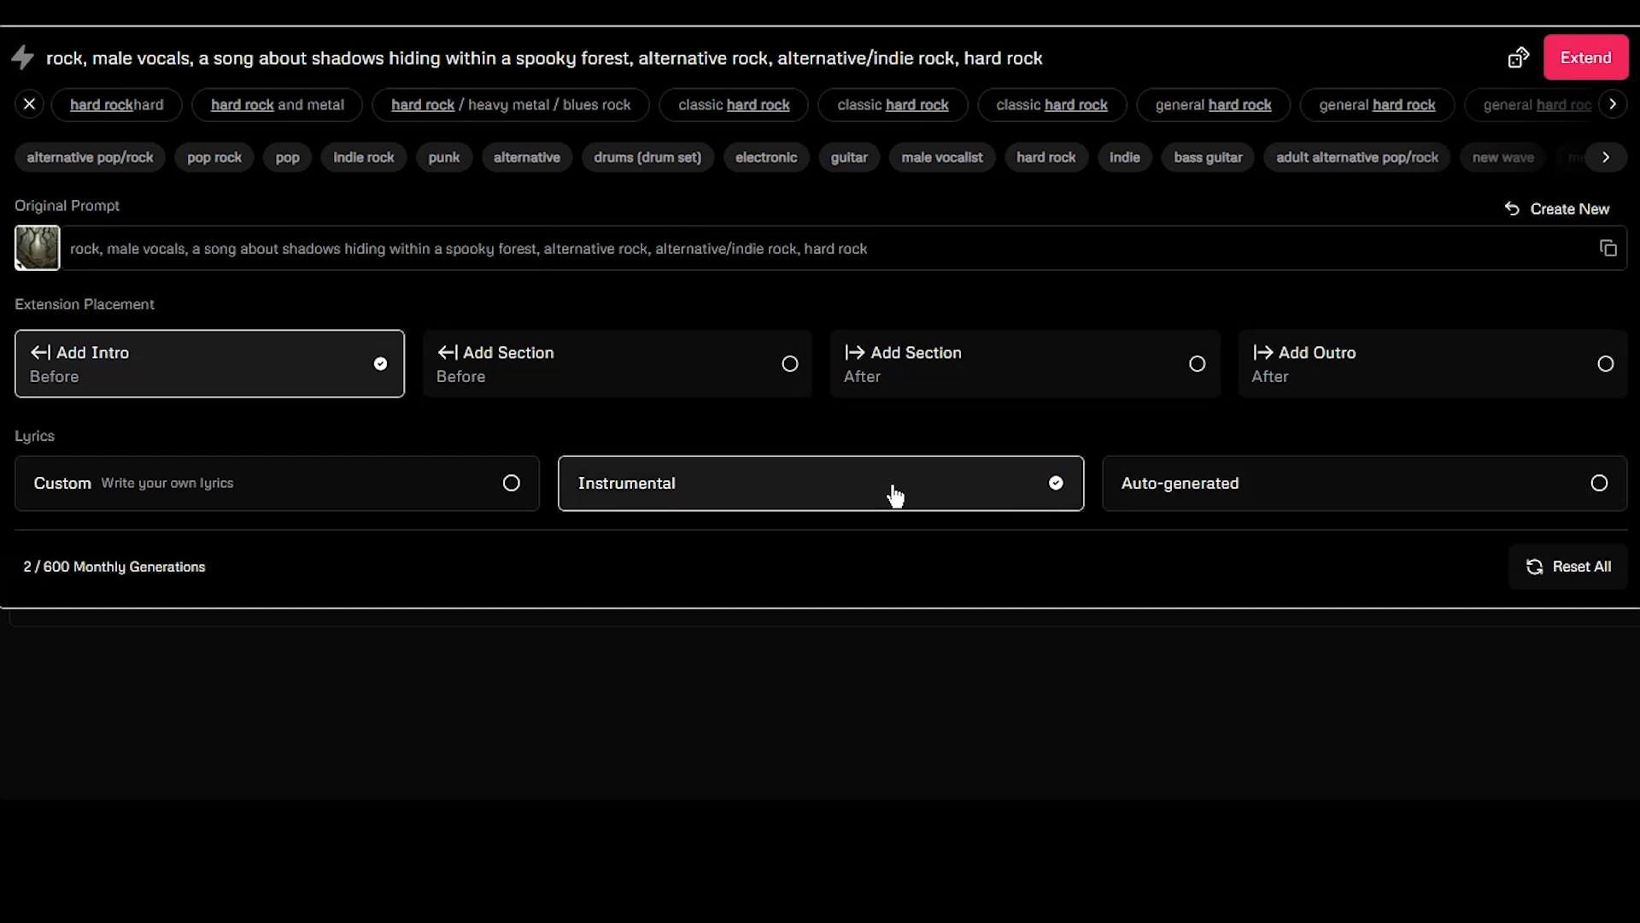
click(1591, 56)
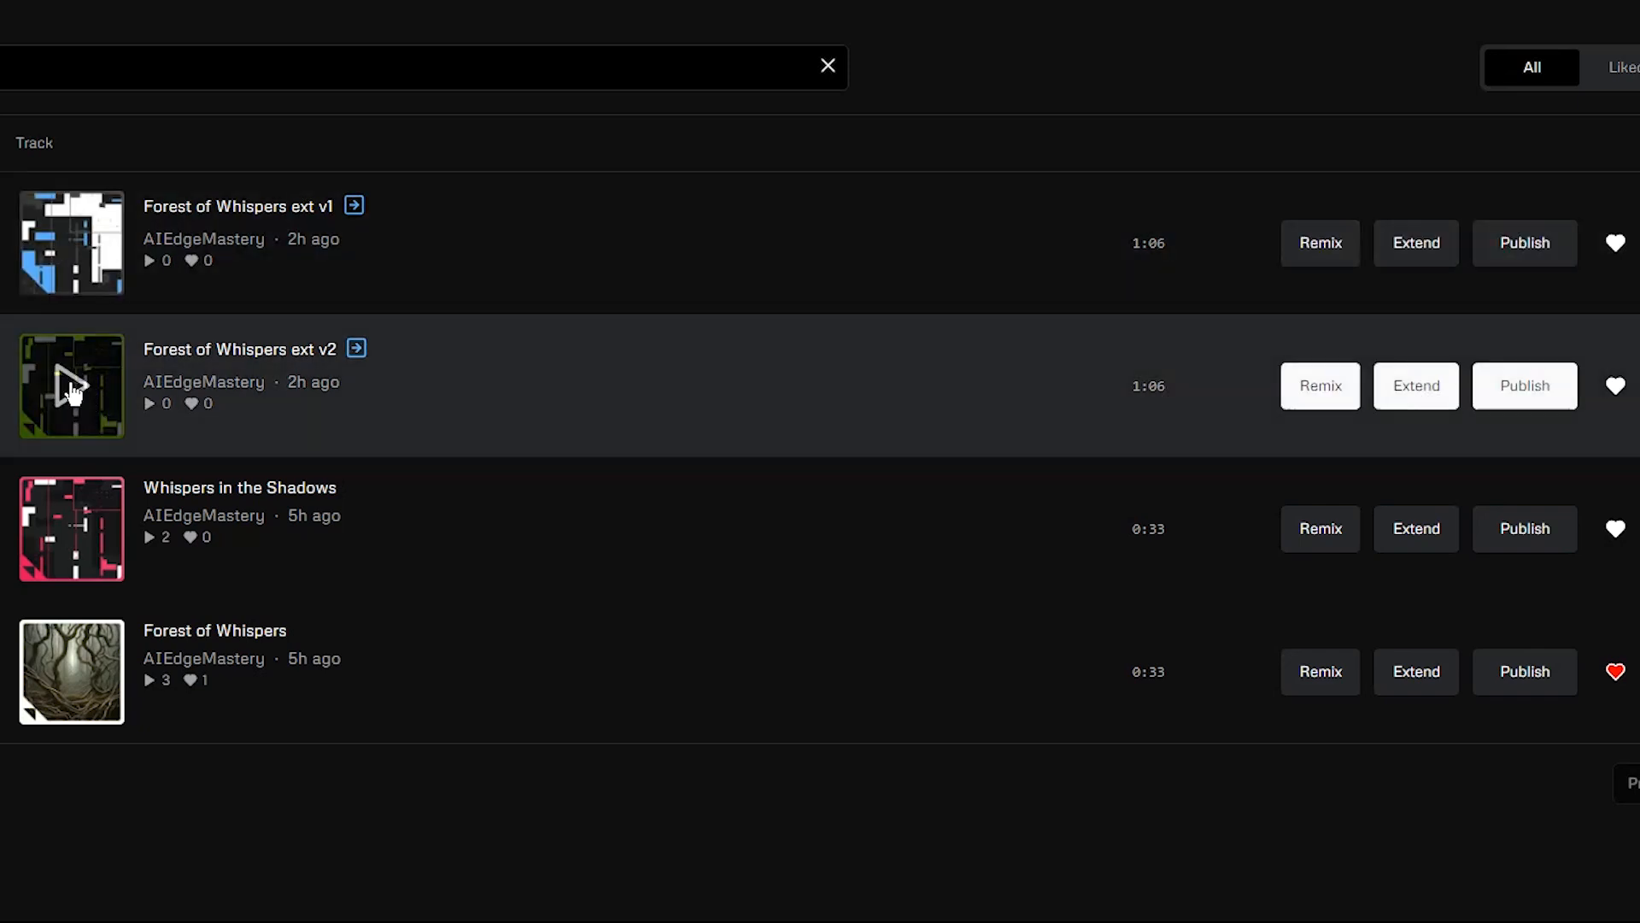
Play Forest of Whispers ext v2, skip to nearly its middle, and play Forest of Whispers ext v1 for comparison.
click(71, 389)
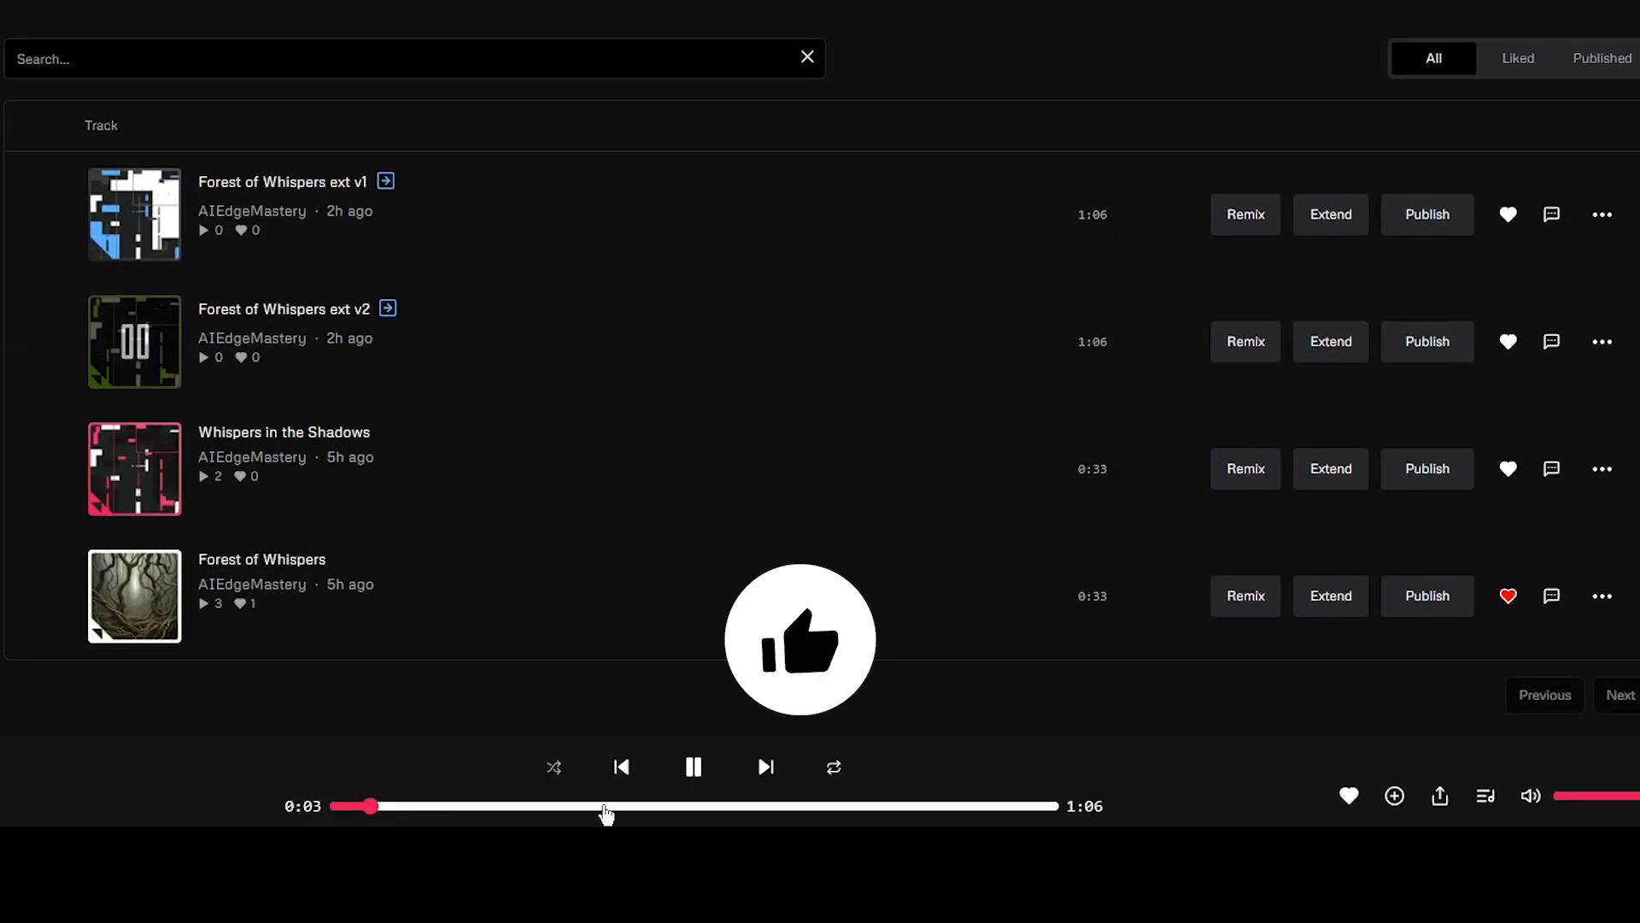
click(650, 807)
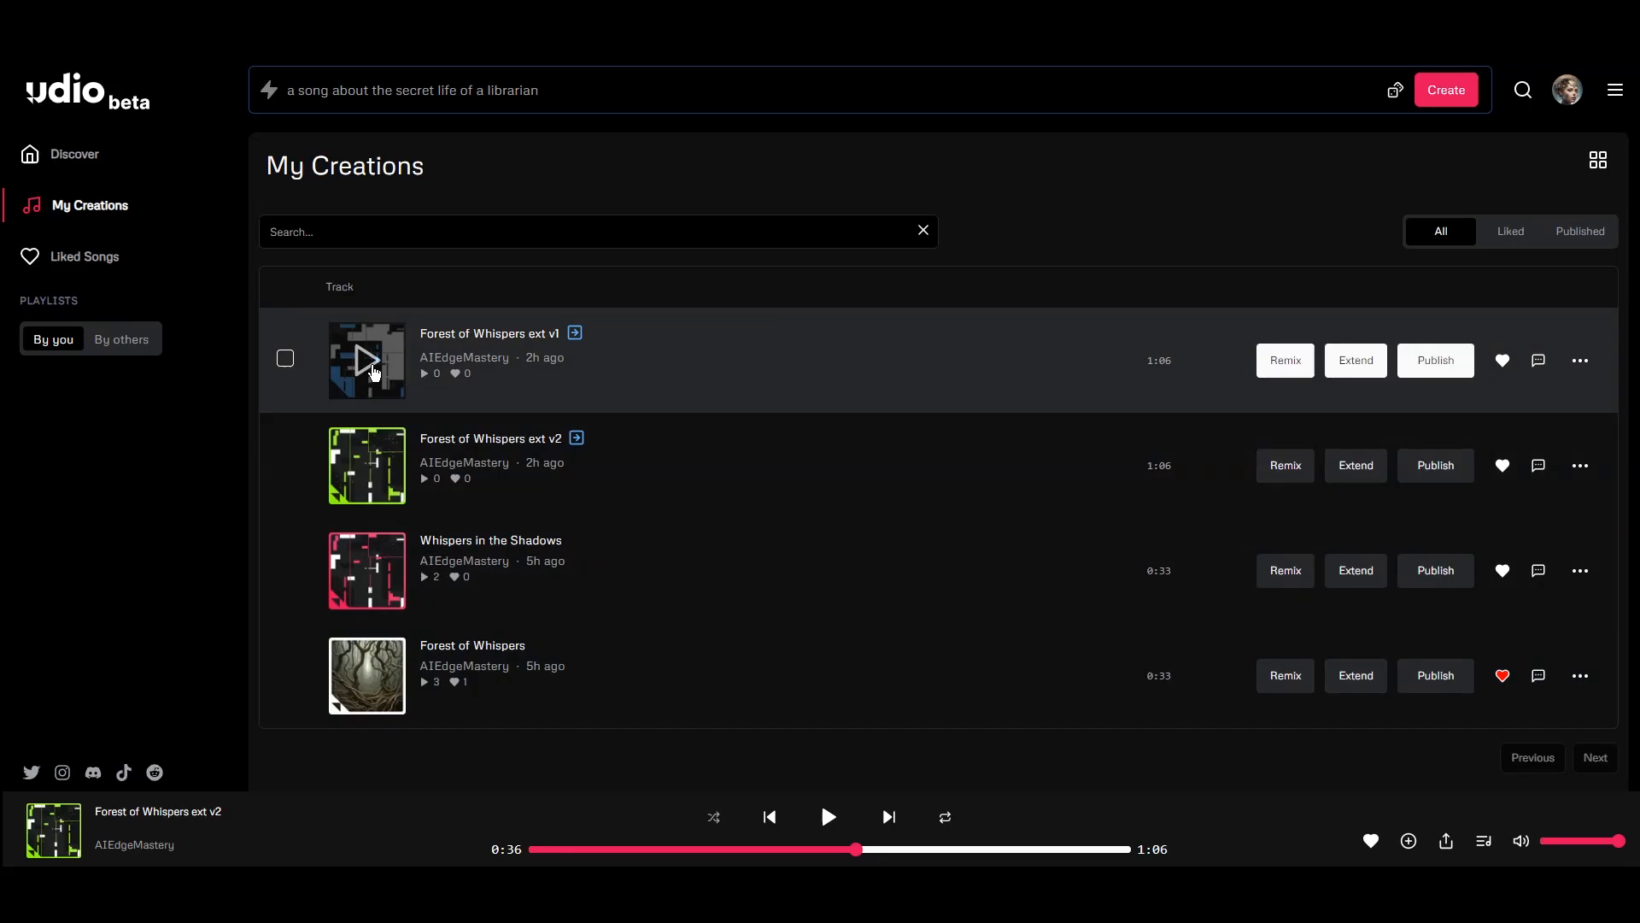
click(367, 362)
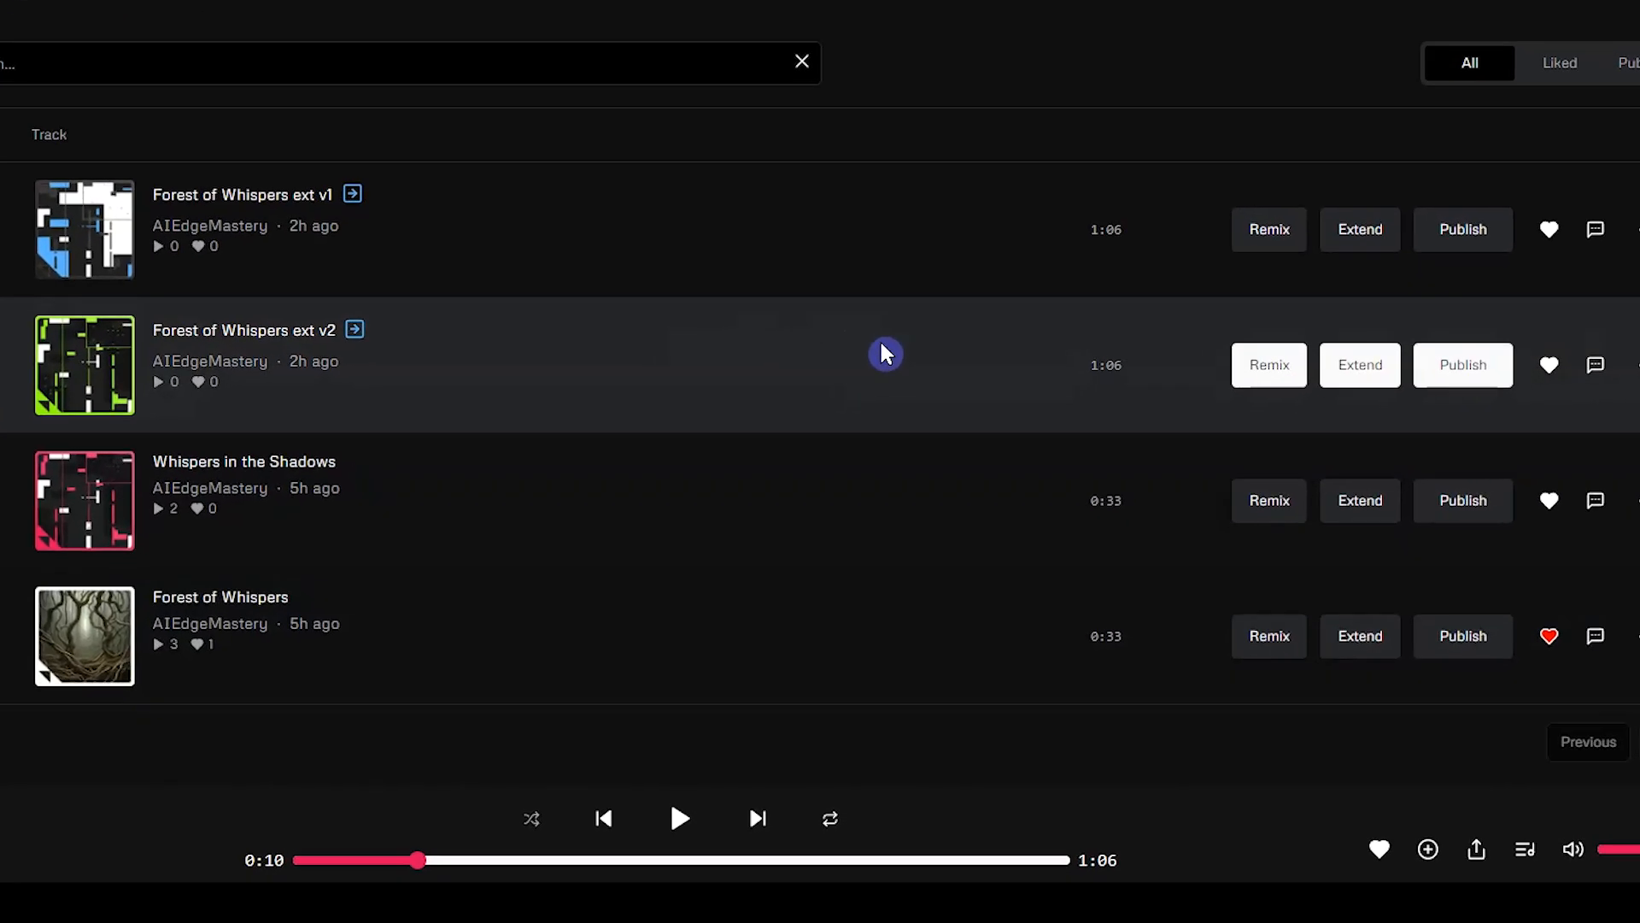
Extend Forest of Whispers ext v2 with a section after it using auto-generated lyrics, and listen to the last part of ext v2.1.
click(1360, 364)
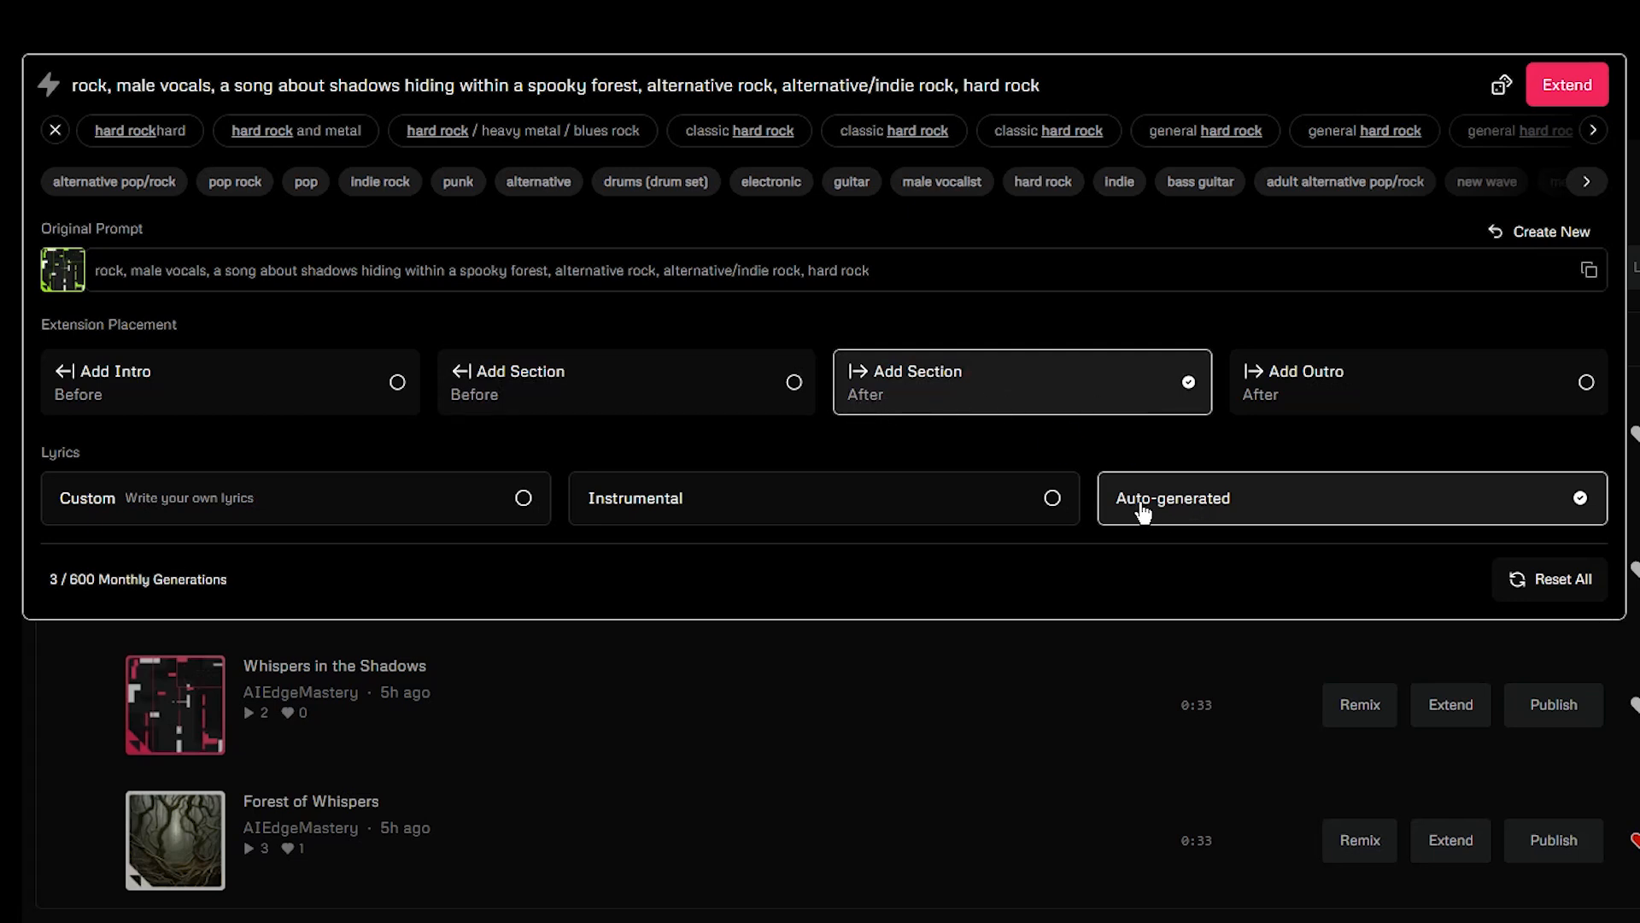
click(1569, 85)
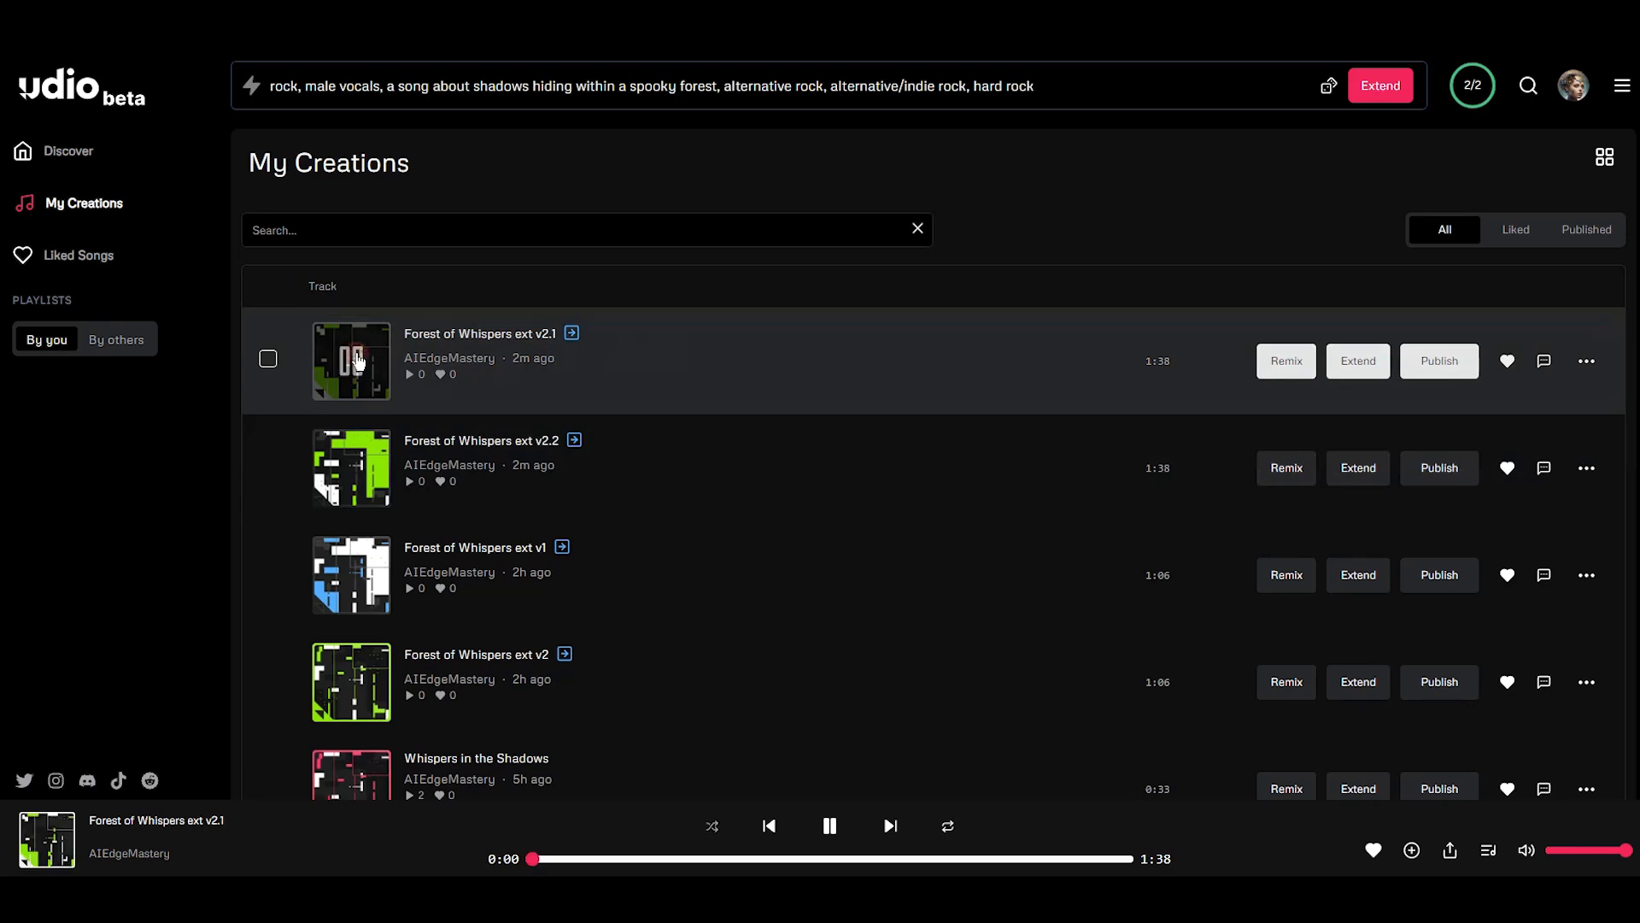
click(972, 858)
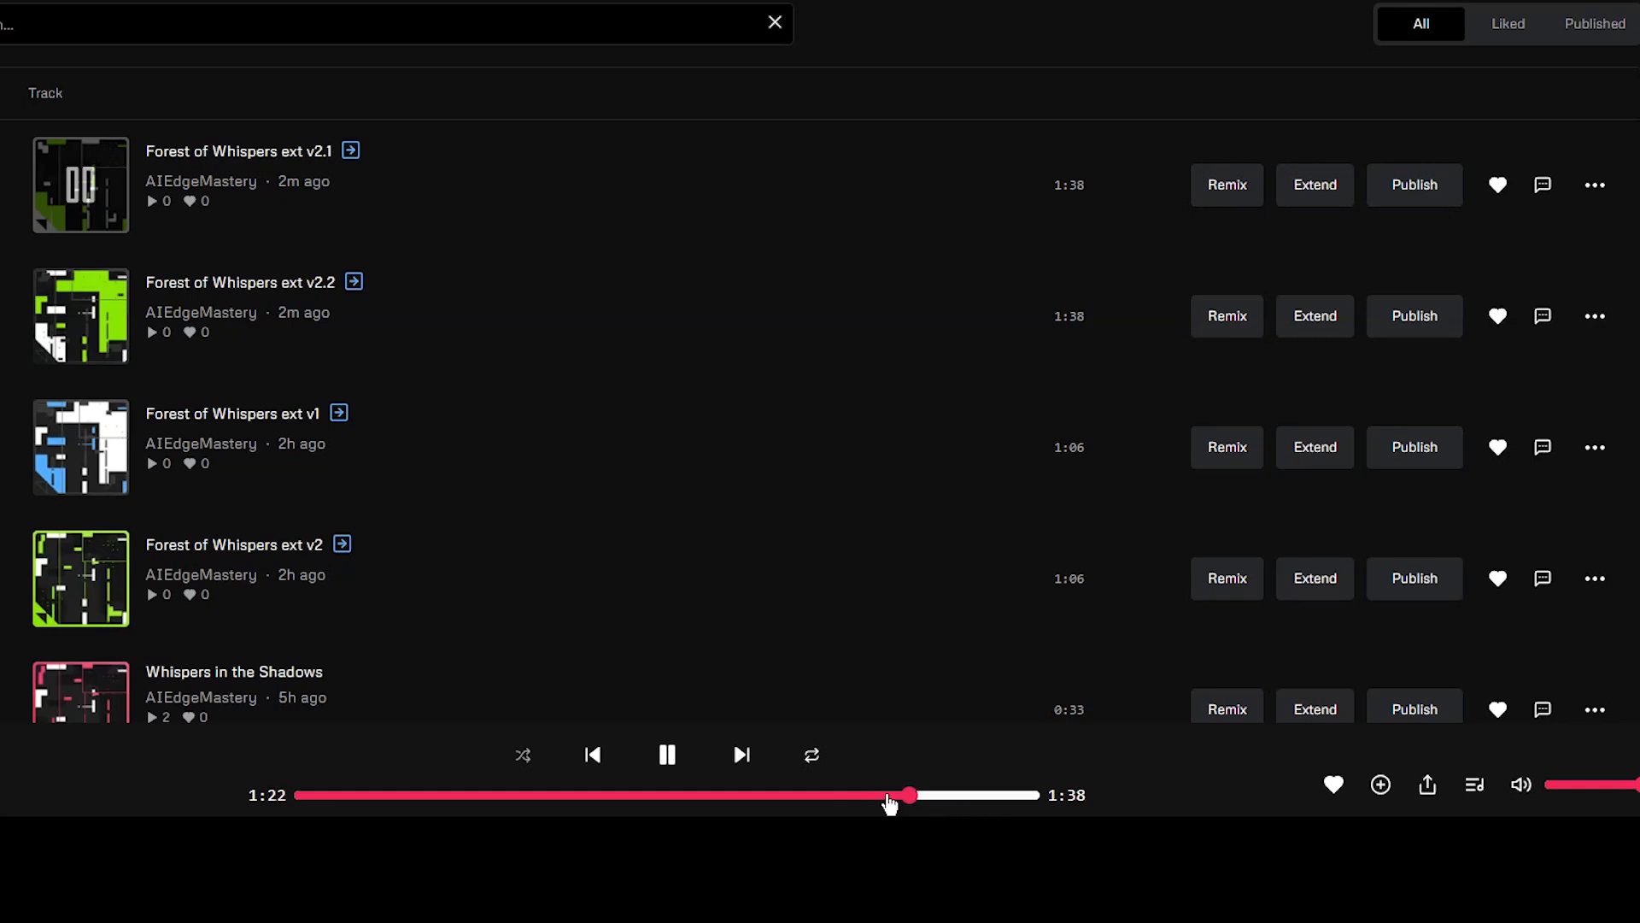
click(667, 755)
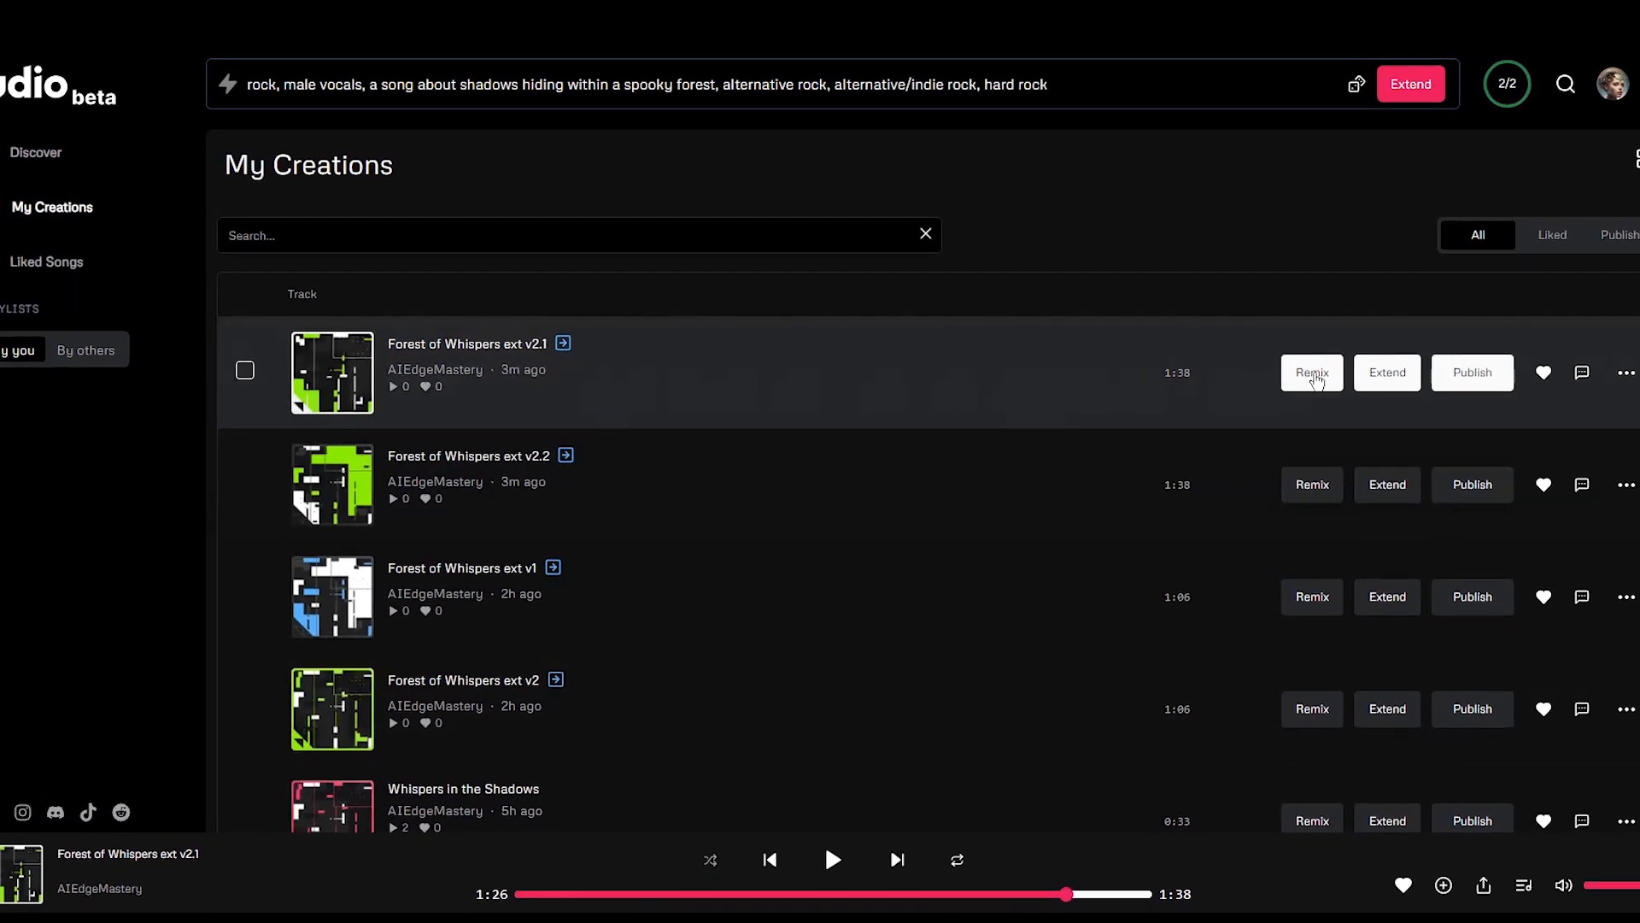
Set up an extension of Forest of Whispers ext v2.1 with the Add Outro placement and select its whole prompt text.
click(1383, 370)
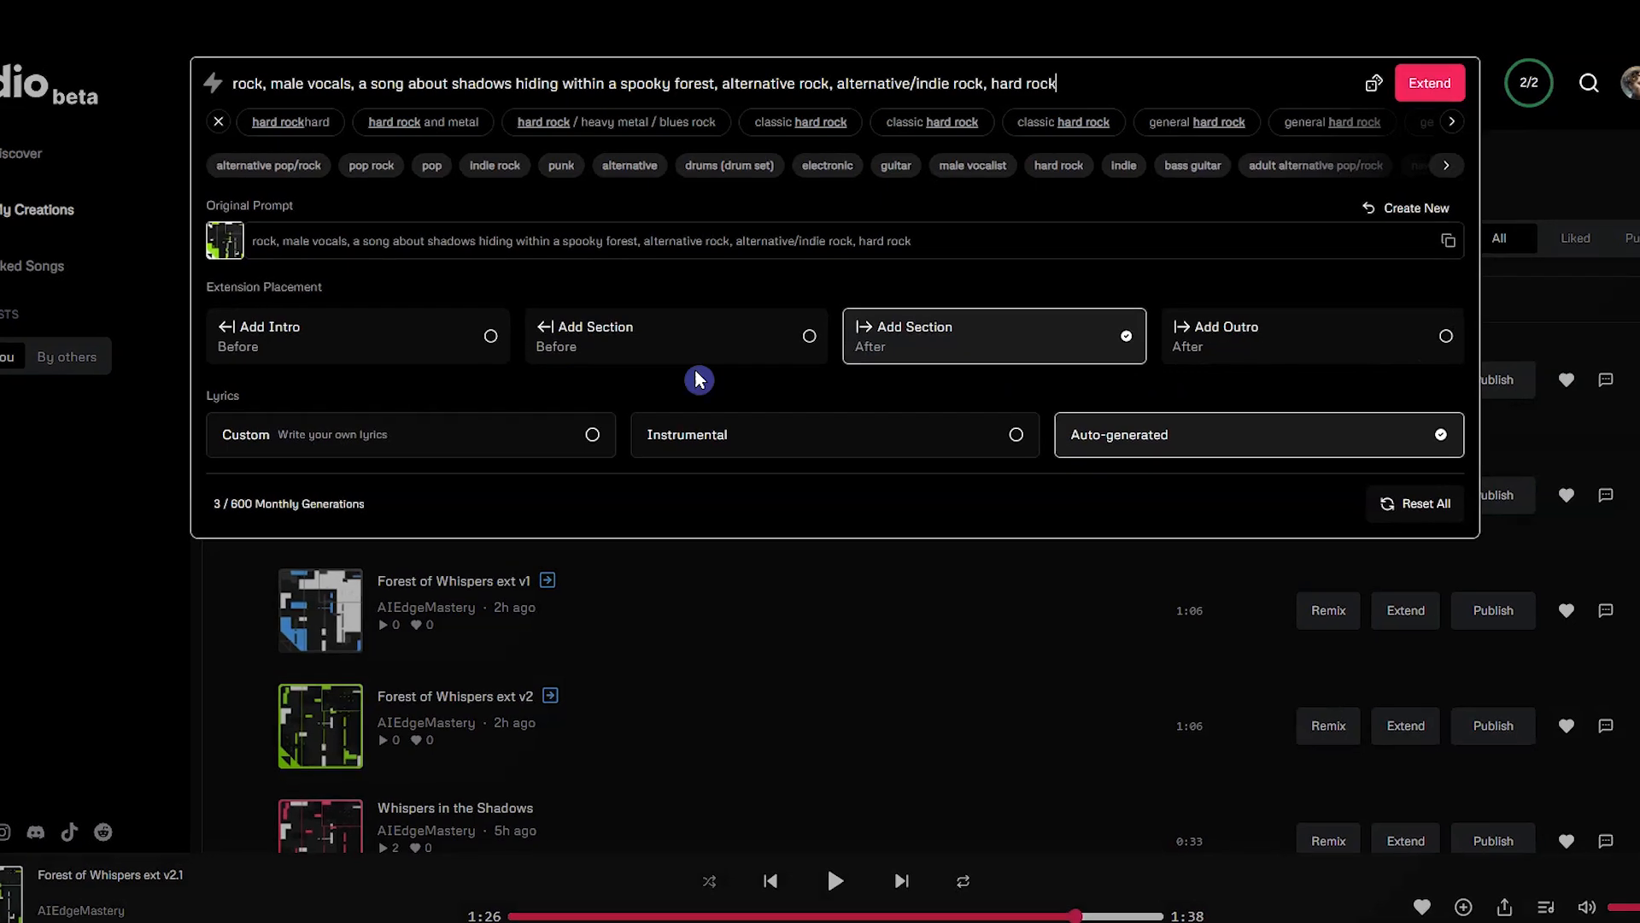
click(1305, 354)
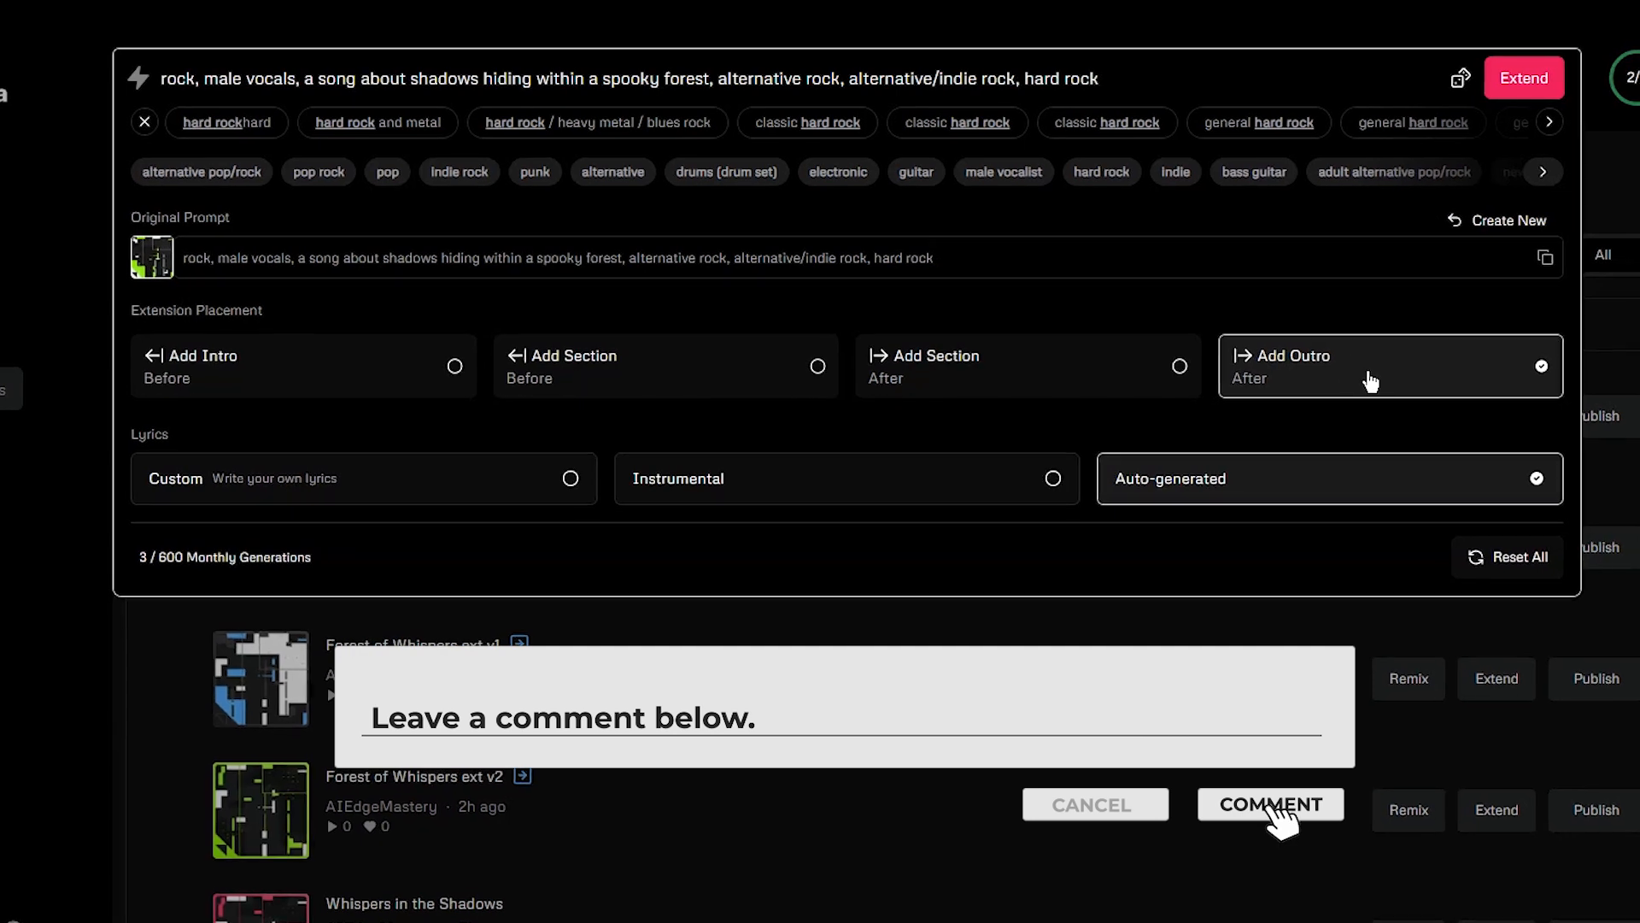
drag(1151, 70, 184, 80)
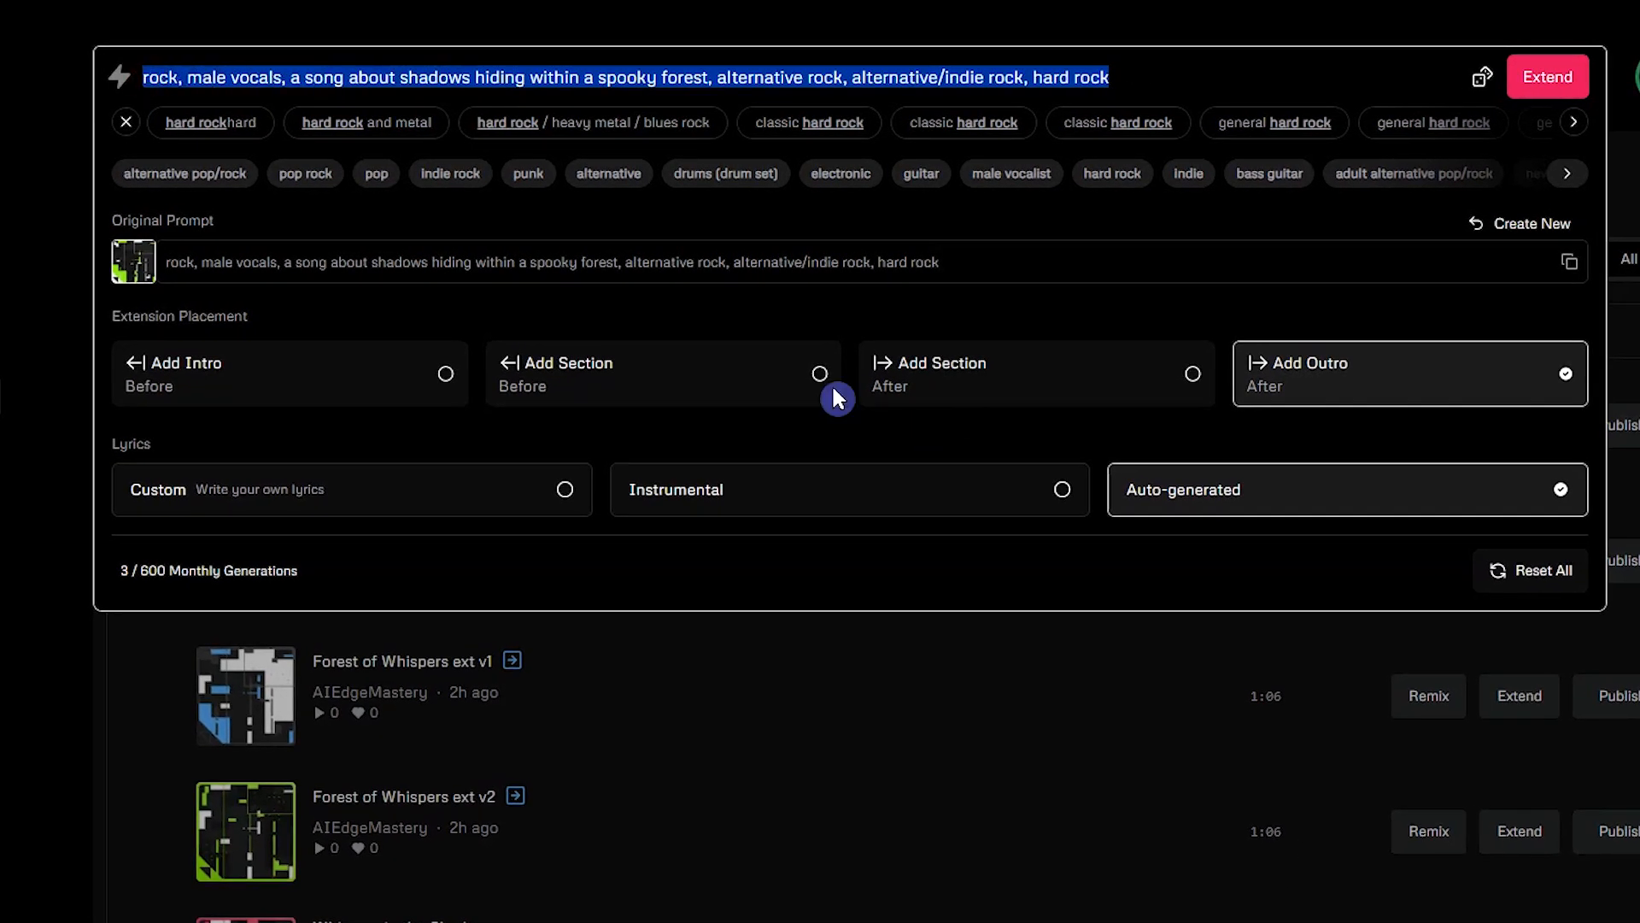